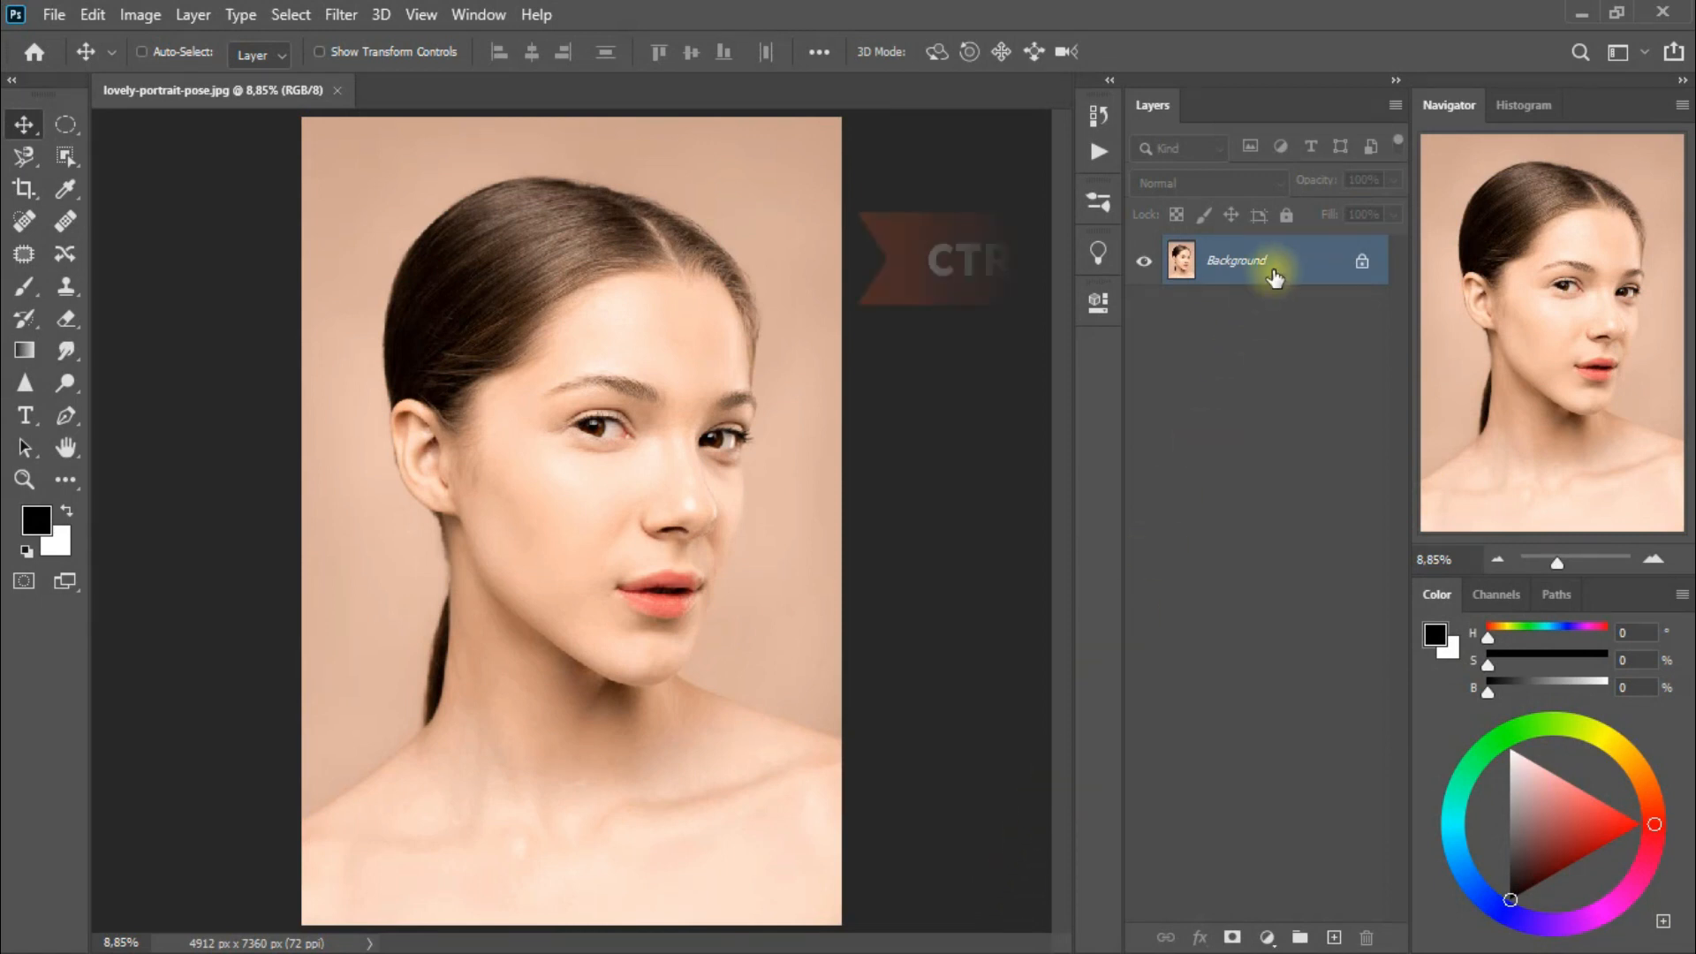
# Step: Duplicate the Background layer and convert the copy to a Smart Object
pyautogui.hotkey('ctrl', 'j')
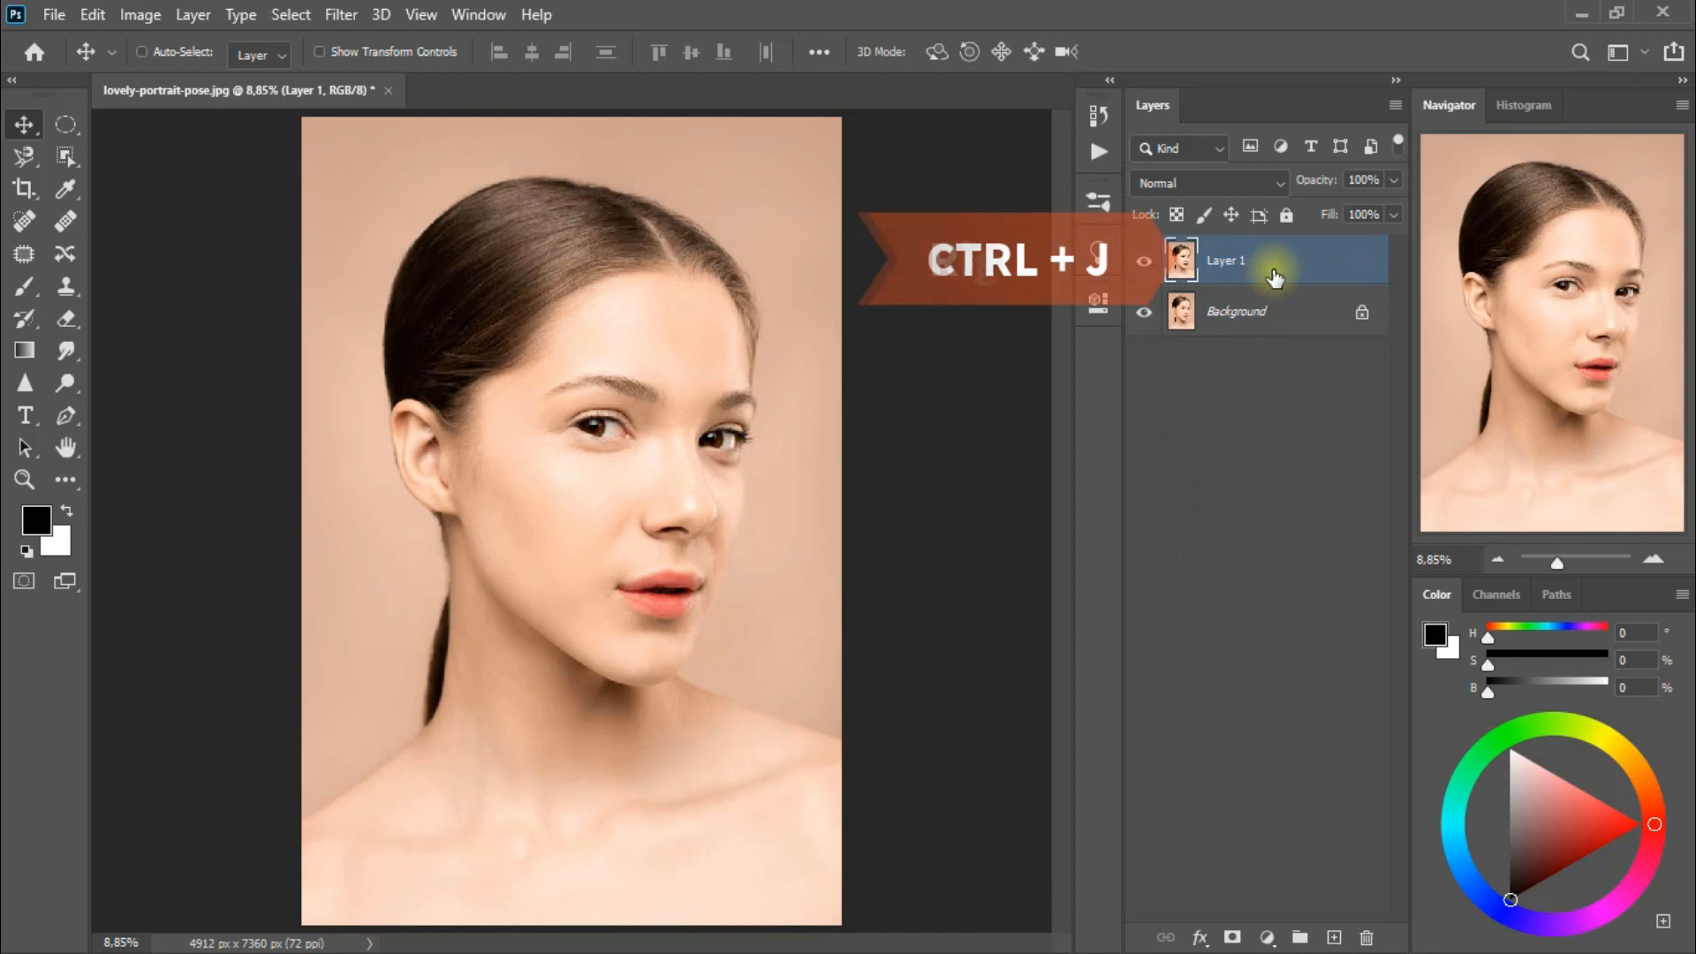
pyautogui.rightClick(1275, 278)
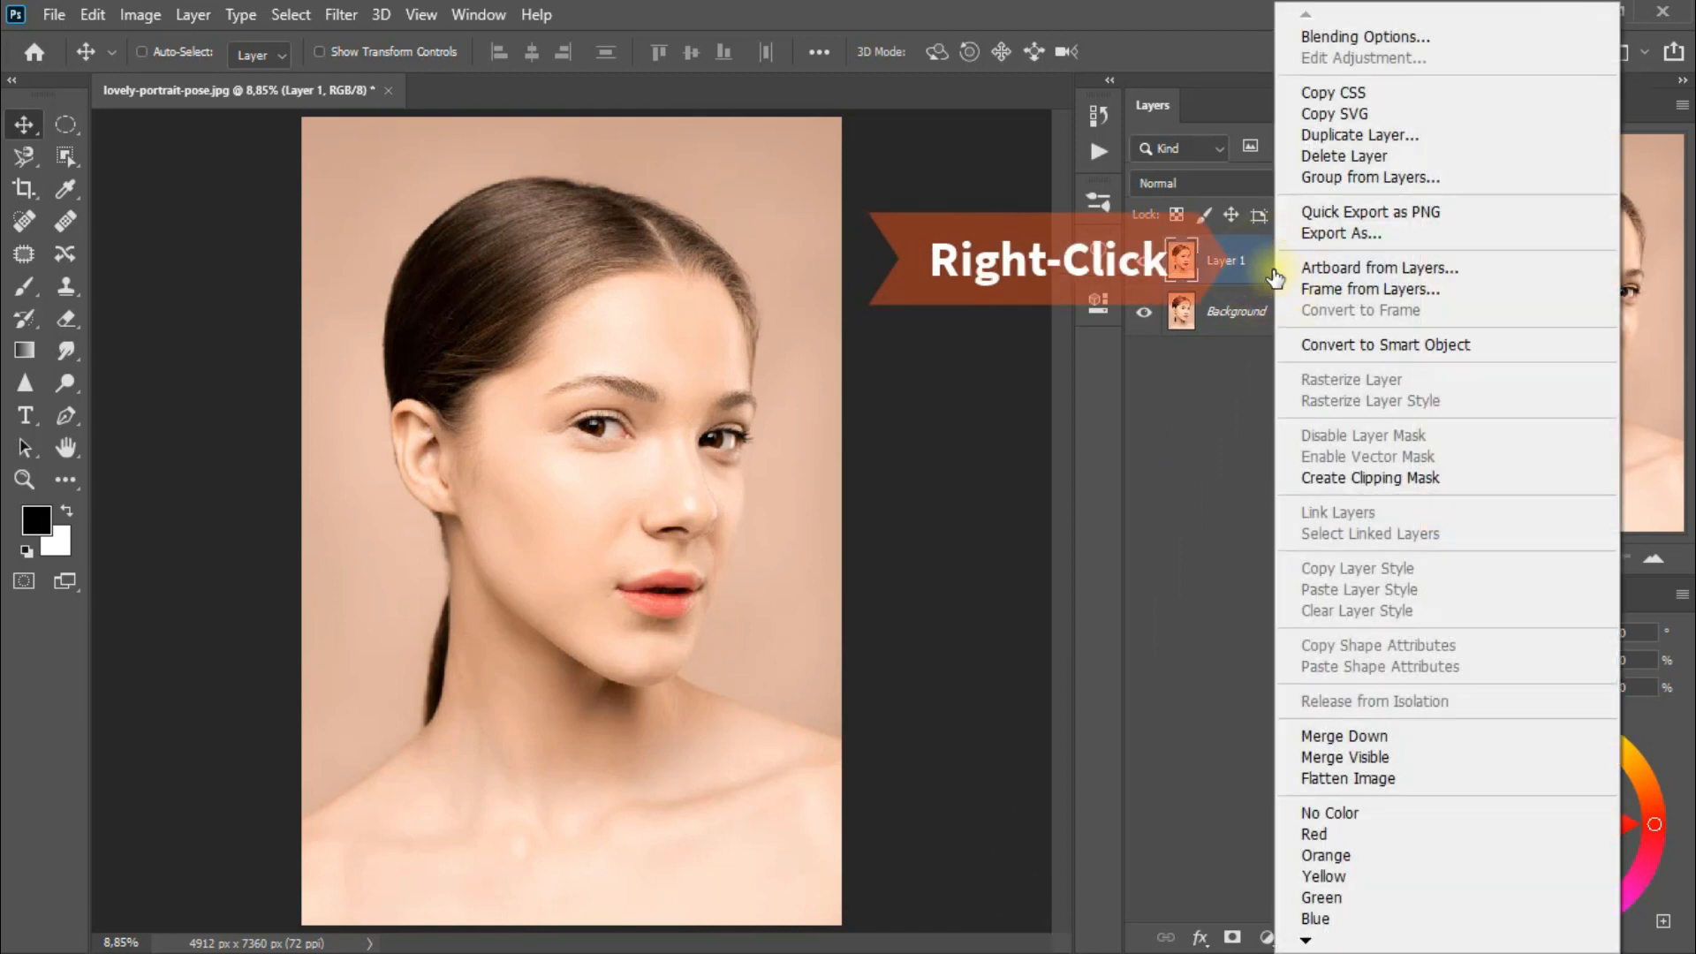
pyautogui.click(1498, 346)
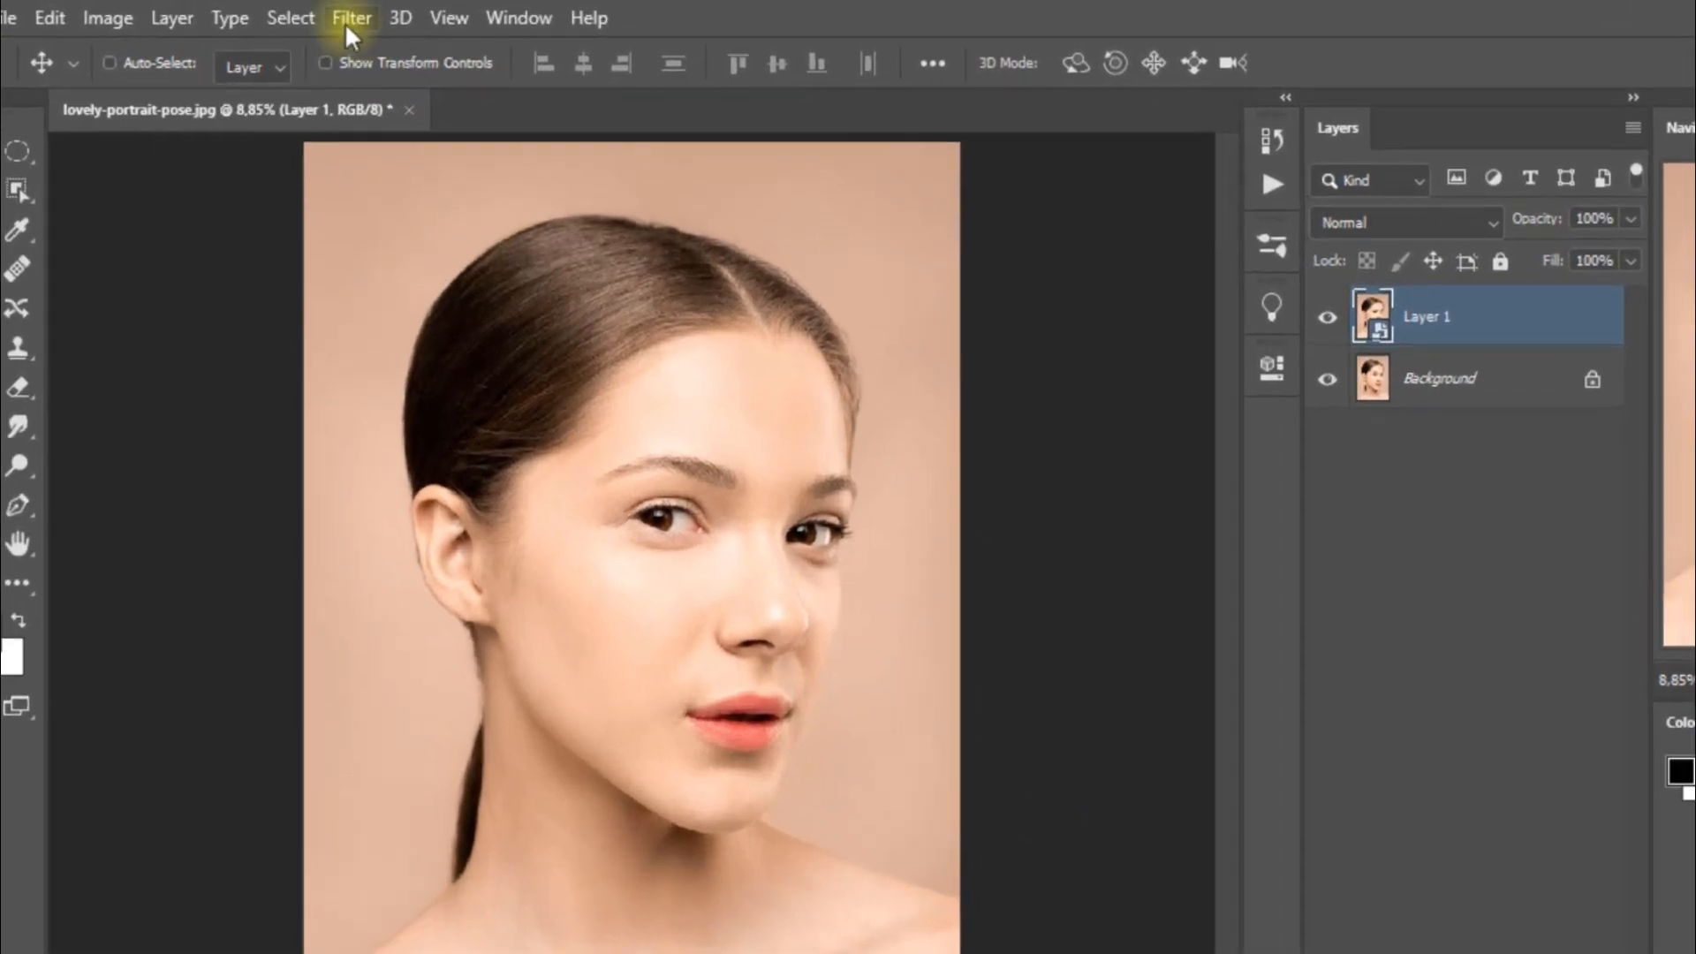
# Step: Open the Camera Raw Filter for Layer 1, choose the Color profile, and collapse the Calibration settings
pyautogui.click(342, 15)
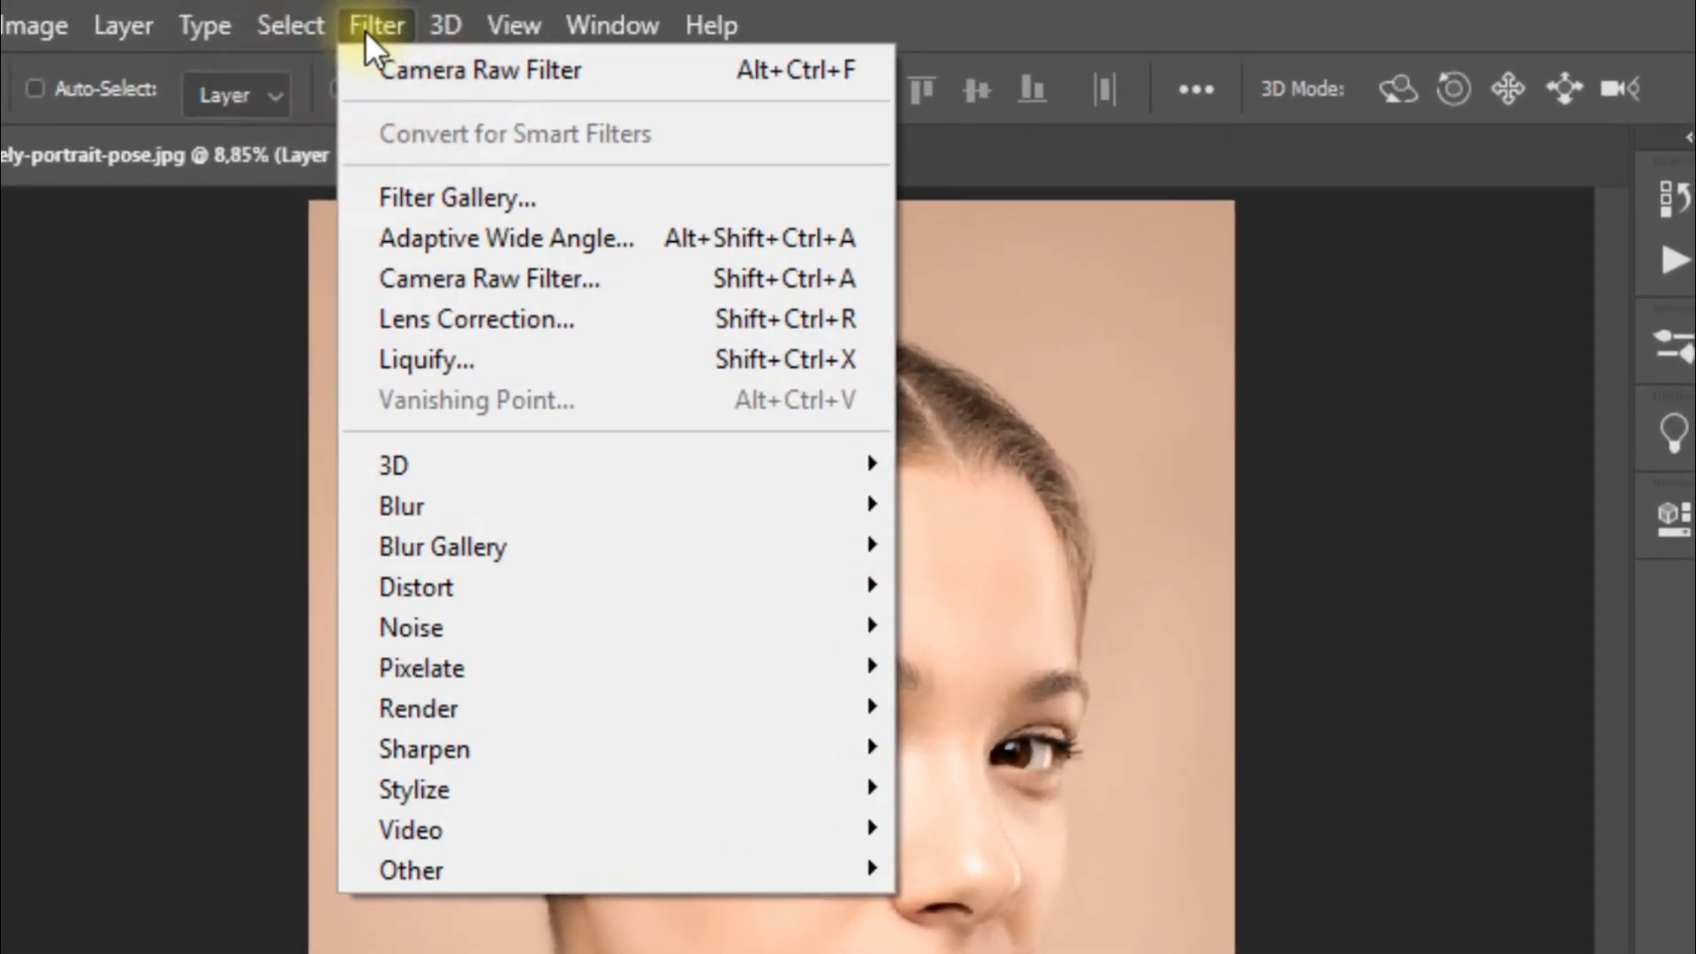
pyautogui.click(636, 278)
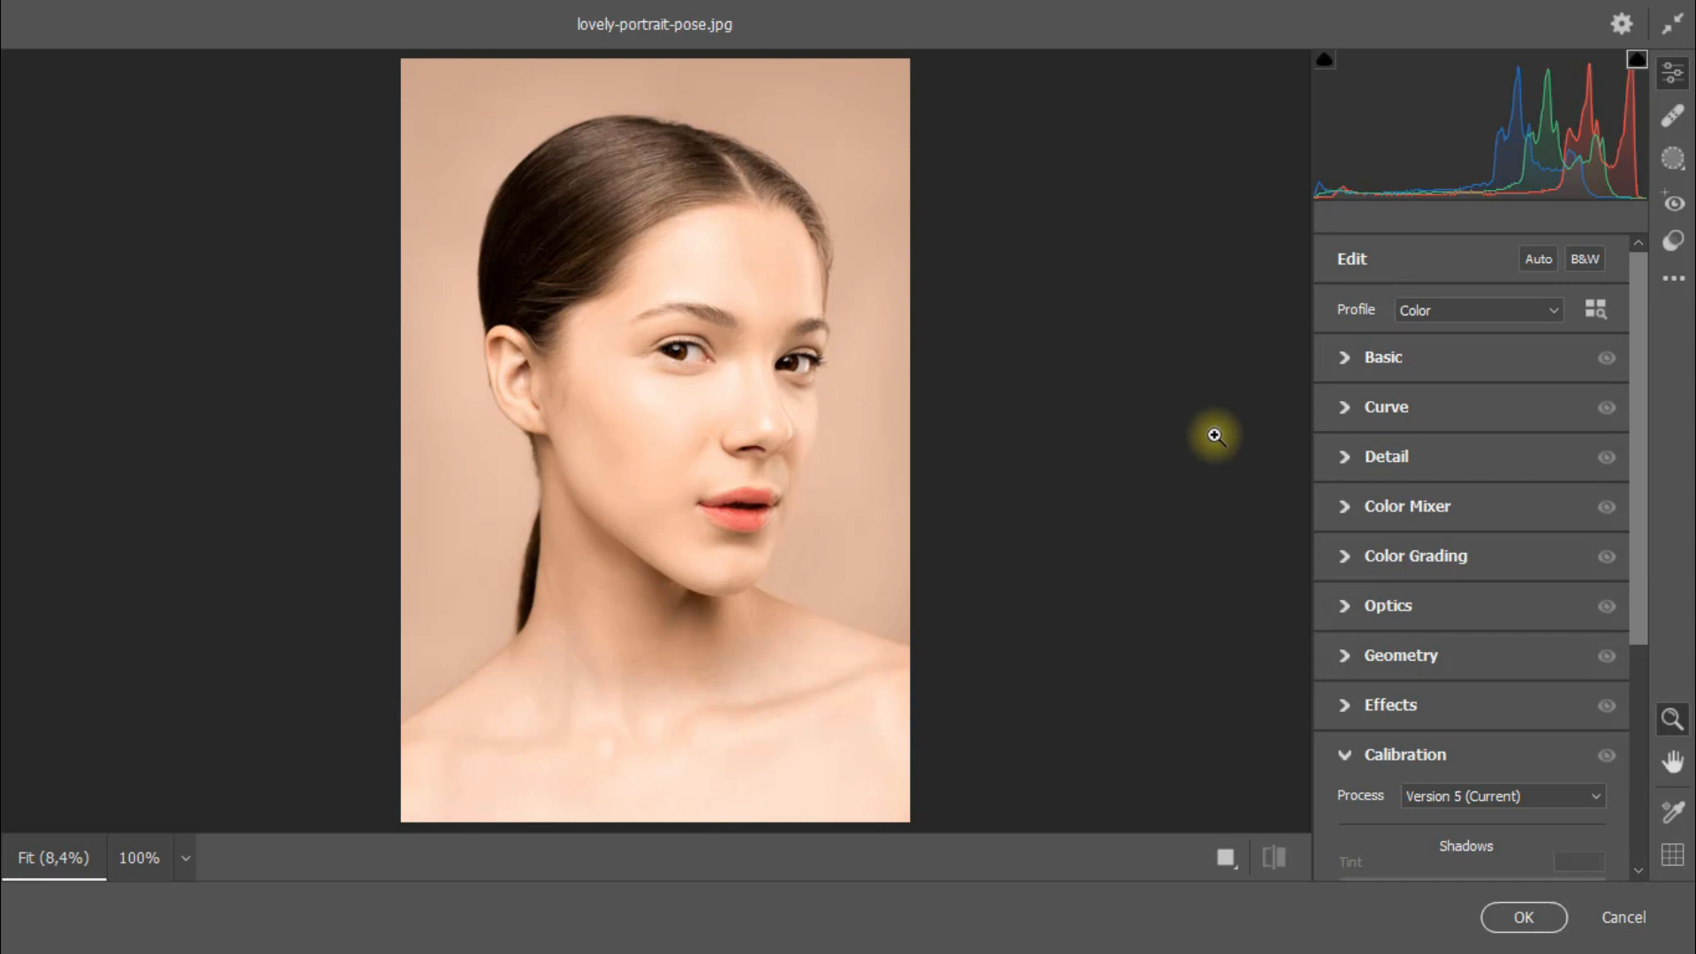
pyautogui.click(1443, 316)
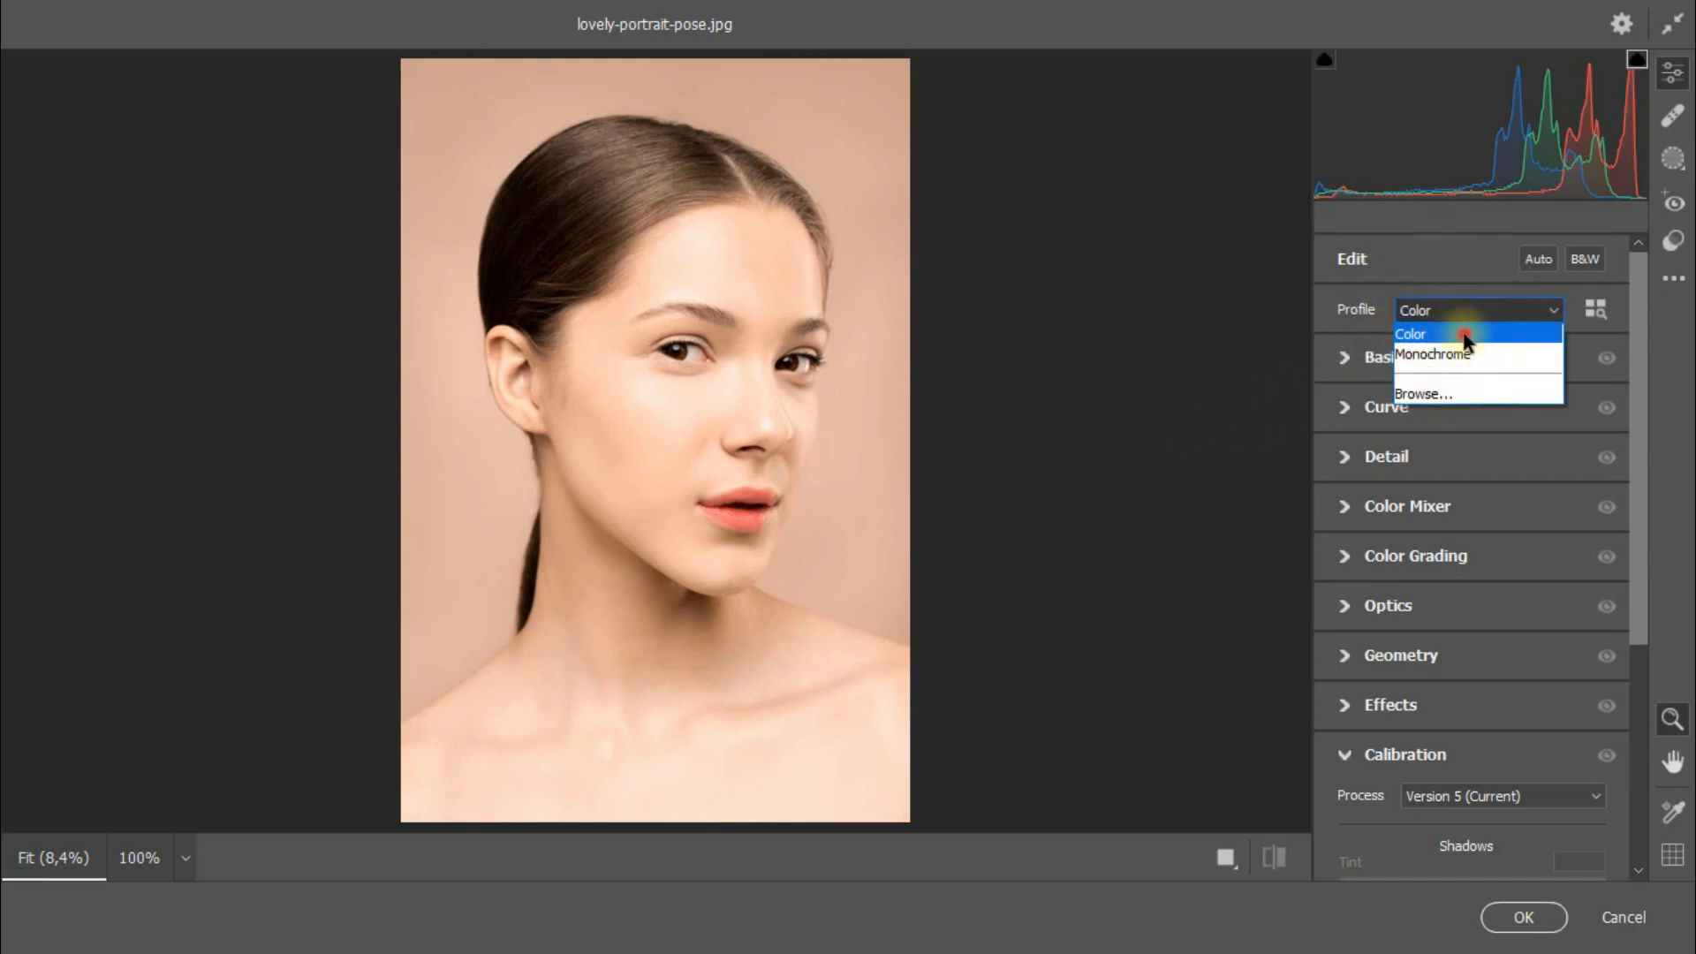
pyautogui.click(1459, 334)
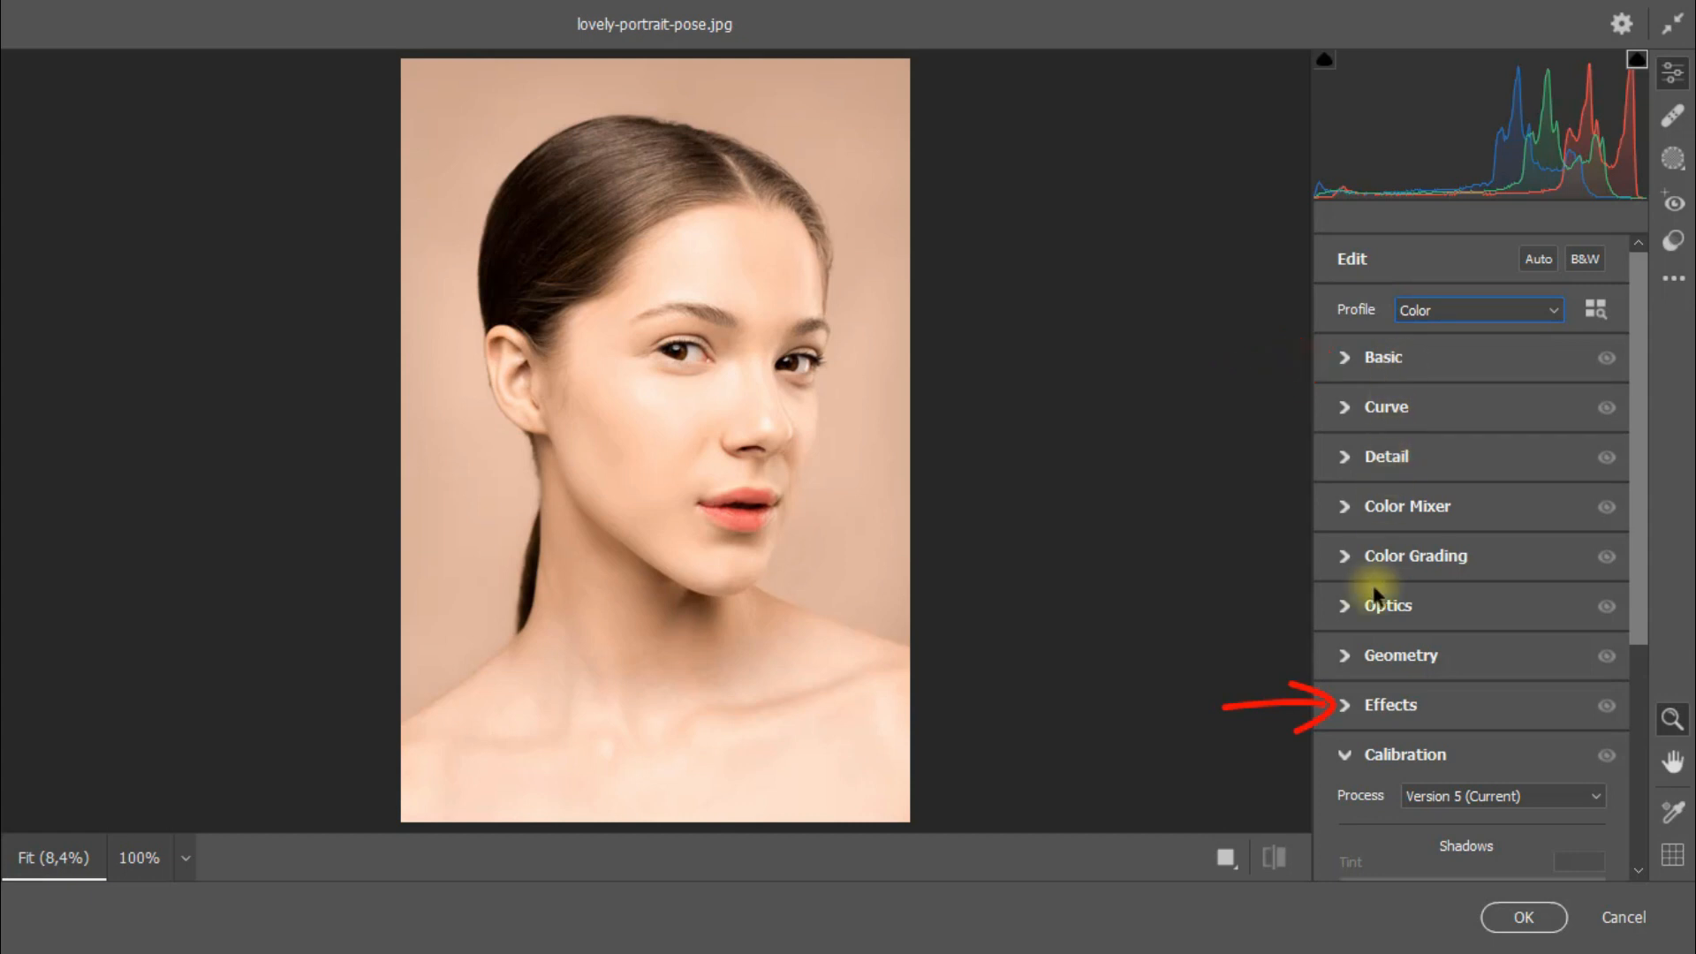
pyautogui.click(1353, 754)
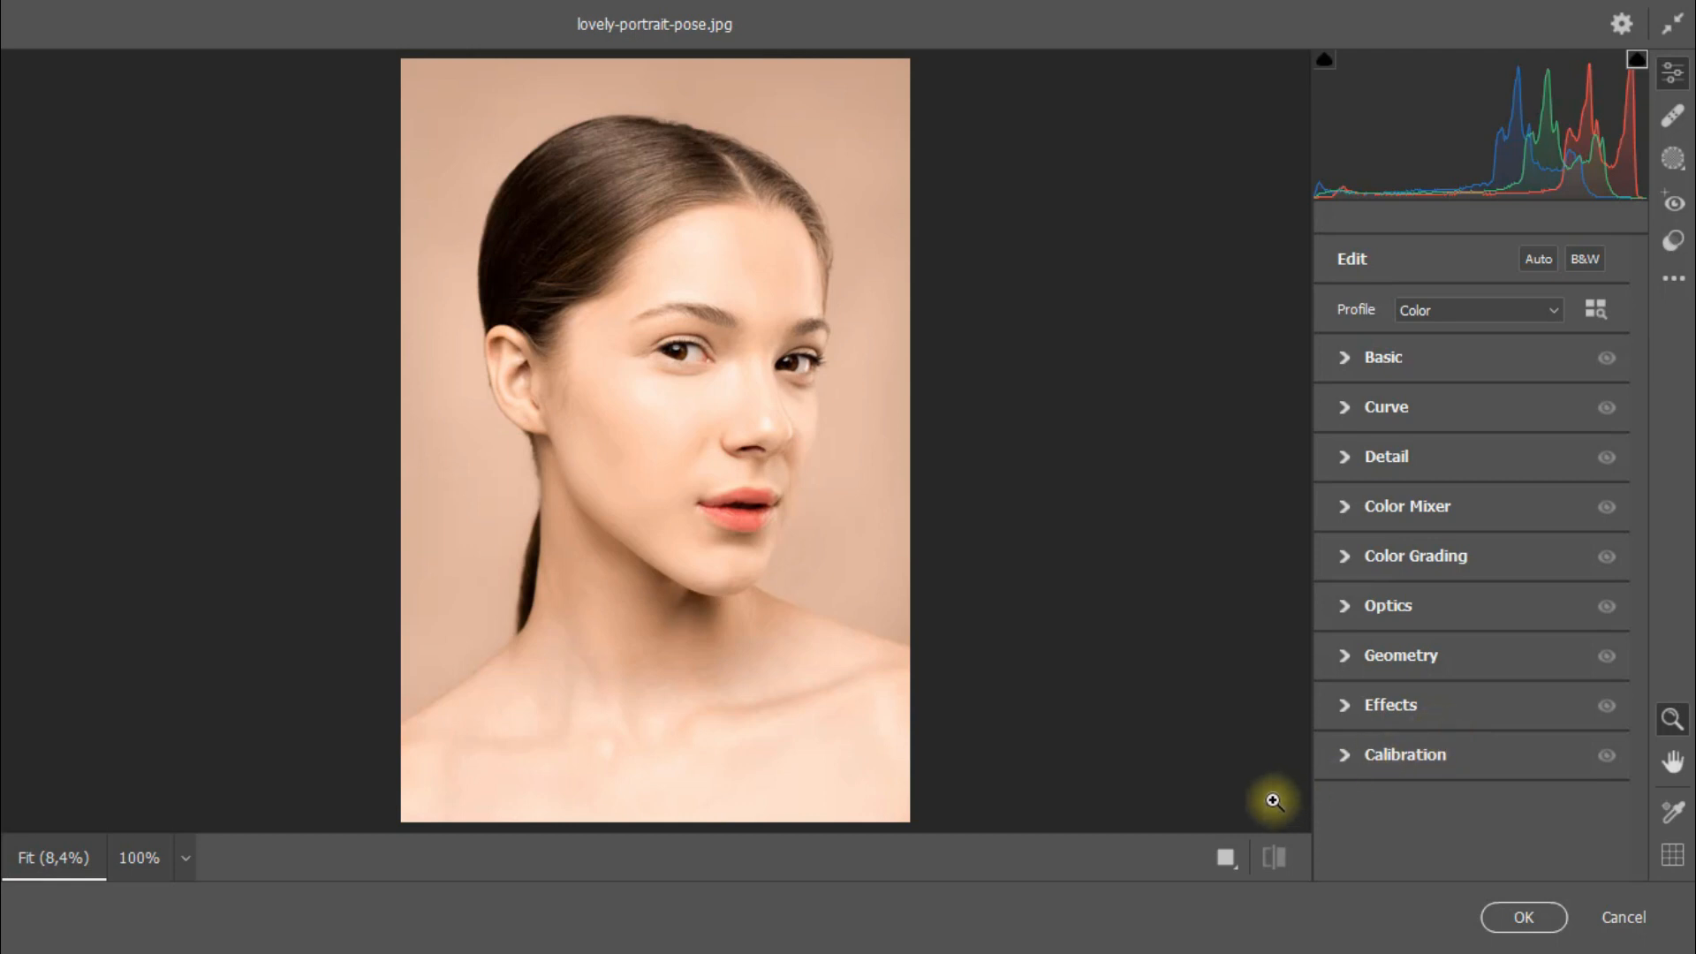
# Step: Set Temperature to -42, Tint -50, Exposure -0.40, Contrast +43, Highlights -49, Shadows -25, Whites -17 and Blacks -10 in the Basic adjustments
pyautogui.click(1343, 357)
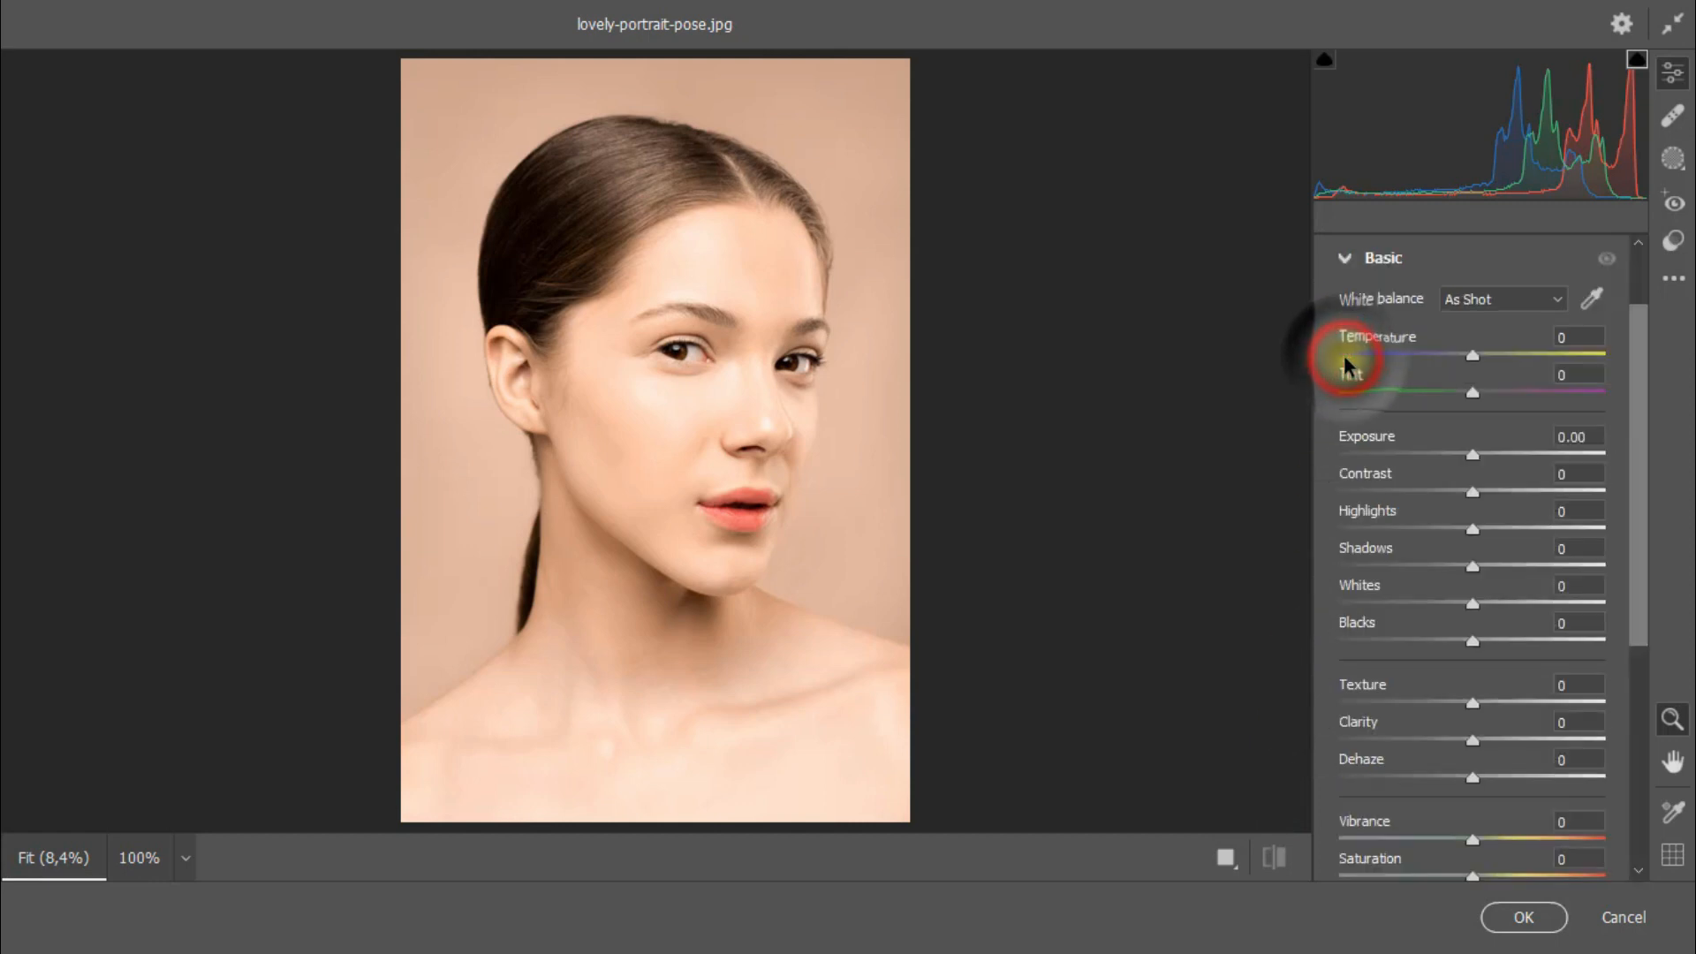
pyautogui.click(1491, 300)
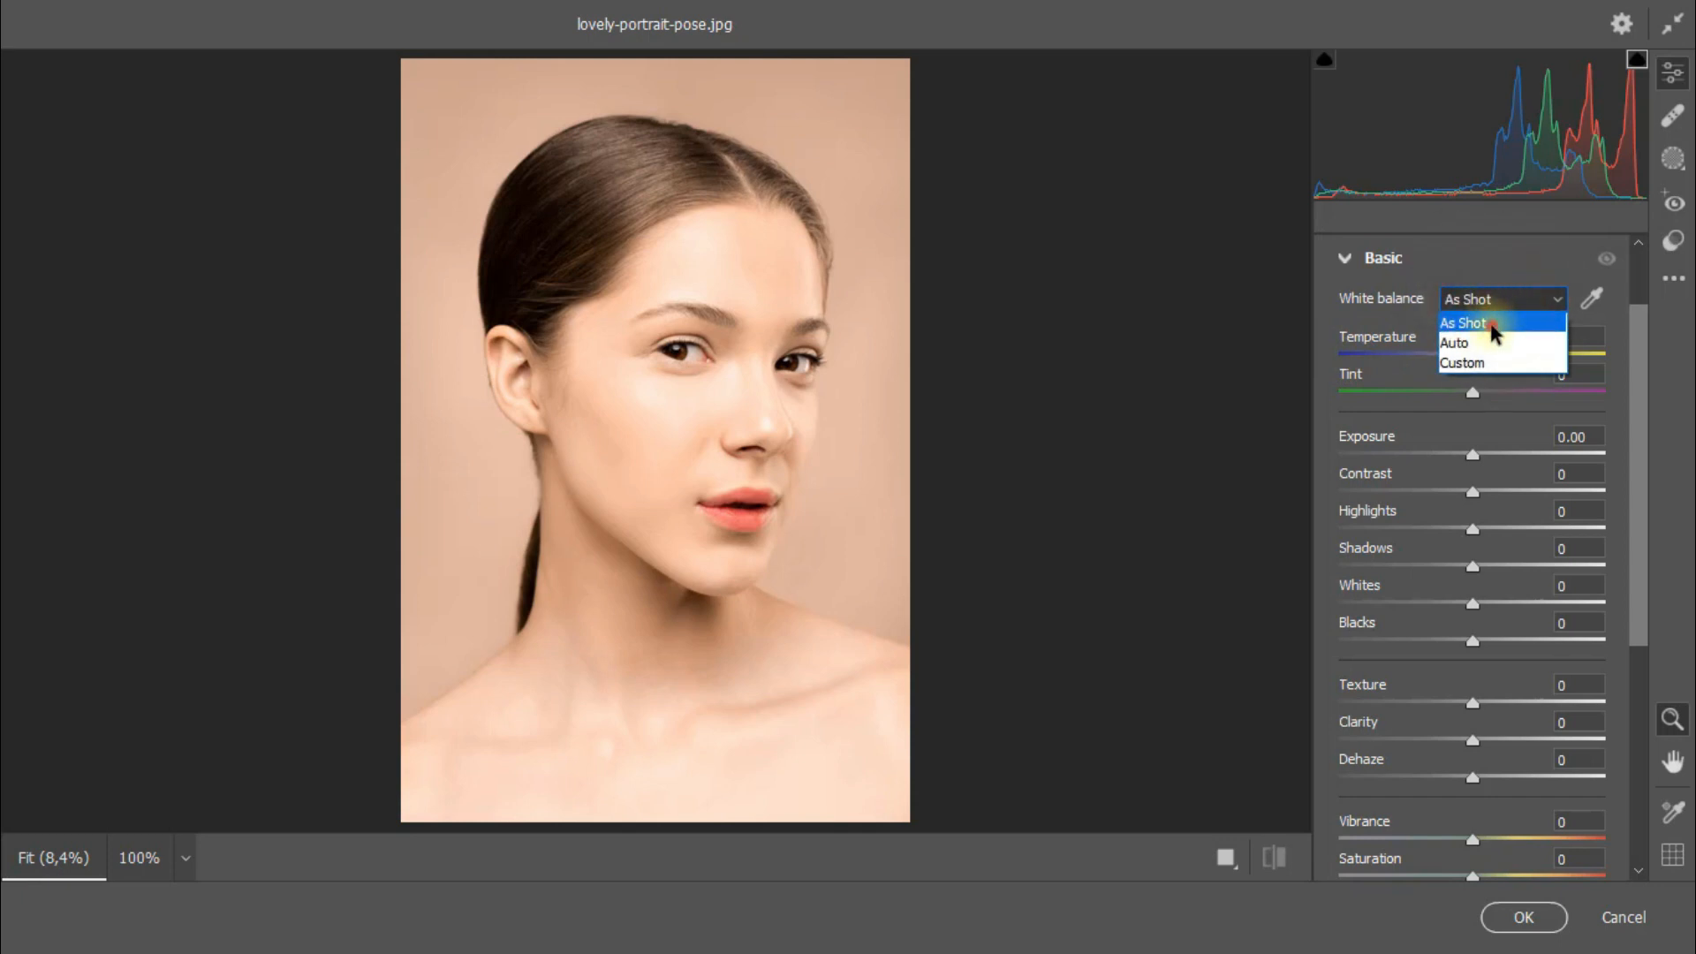
pyautogui.click(1491, 325)
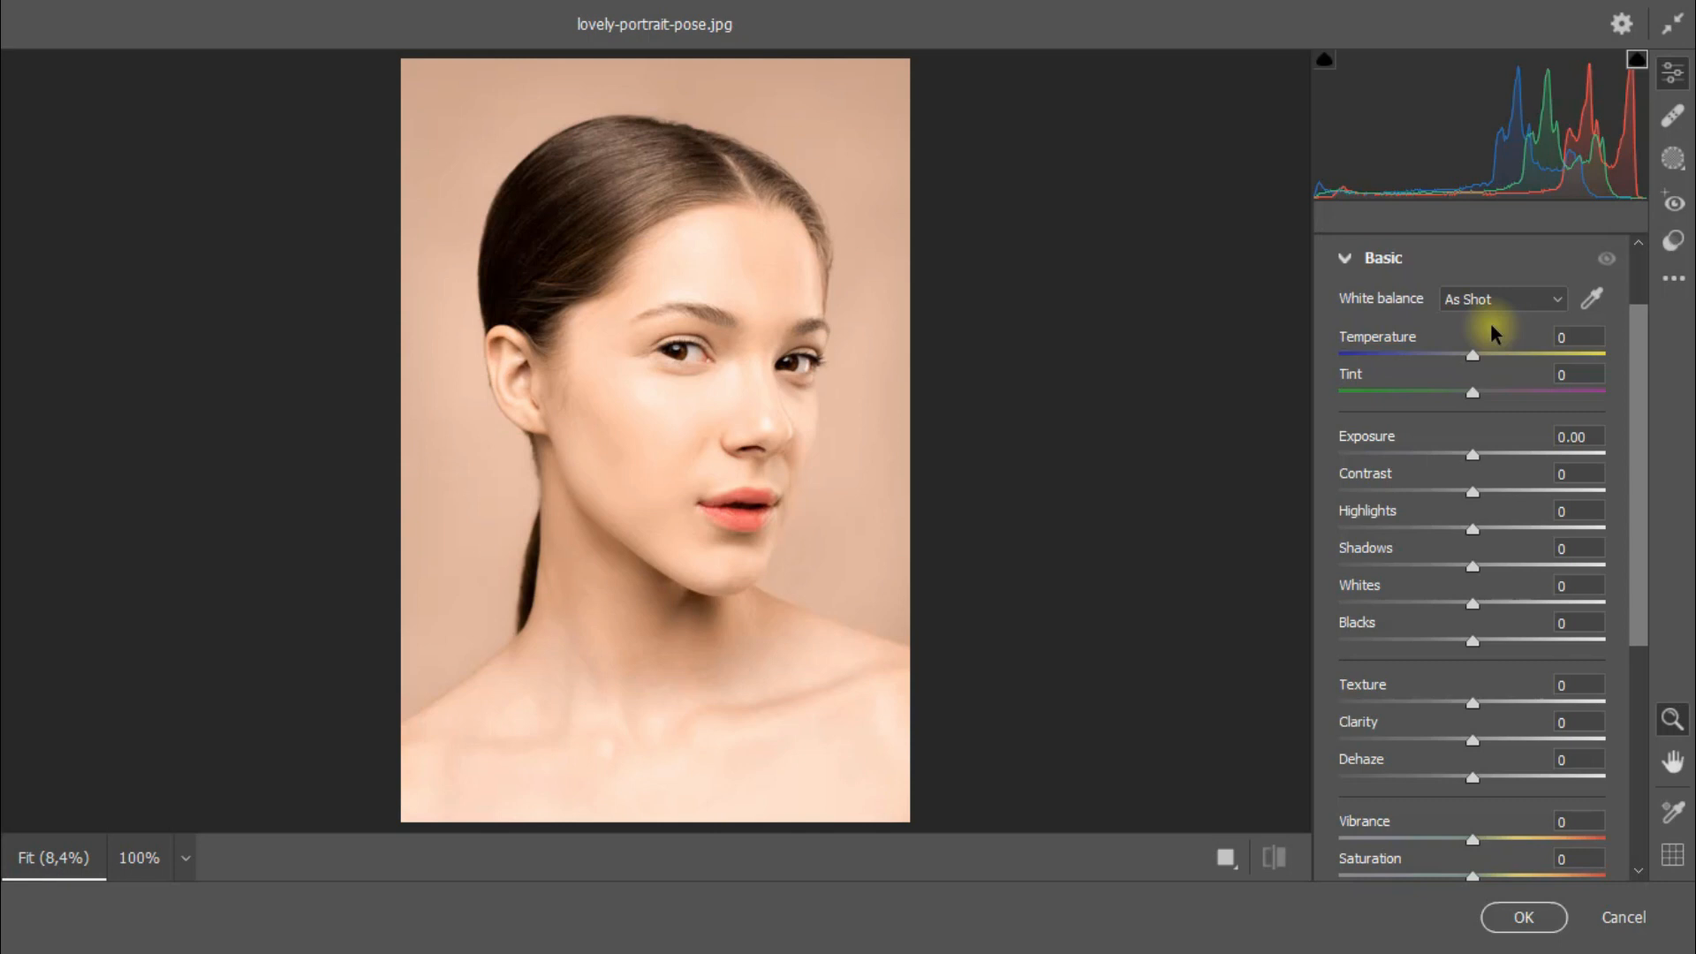
pyautogui.moveTo(1473, 354); pyautogui.dragTo(1406, 402)
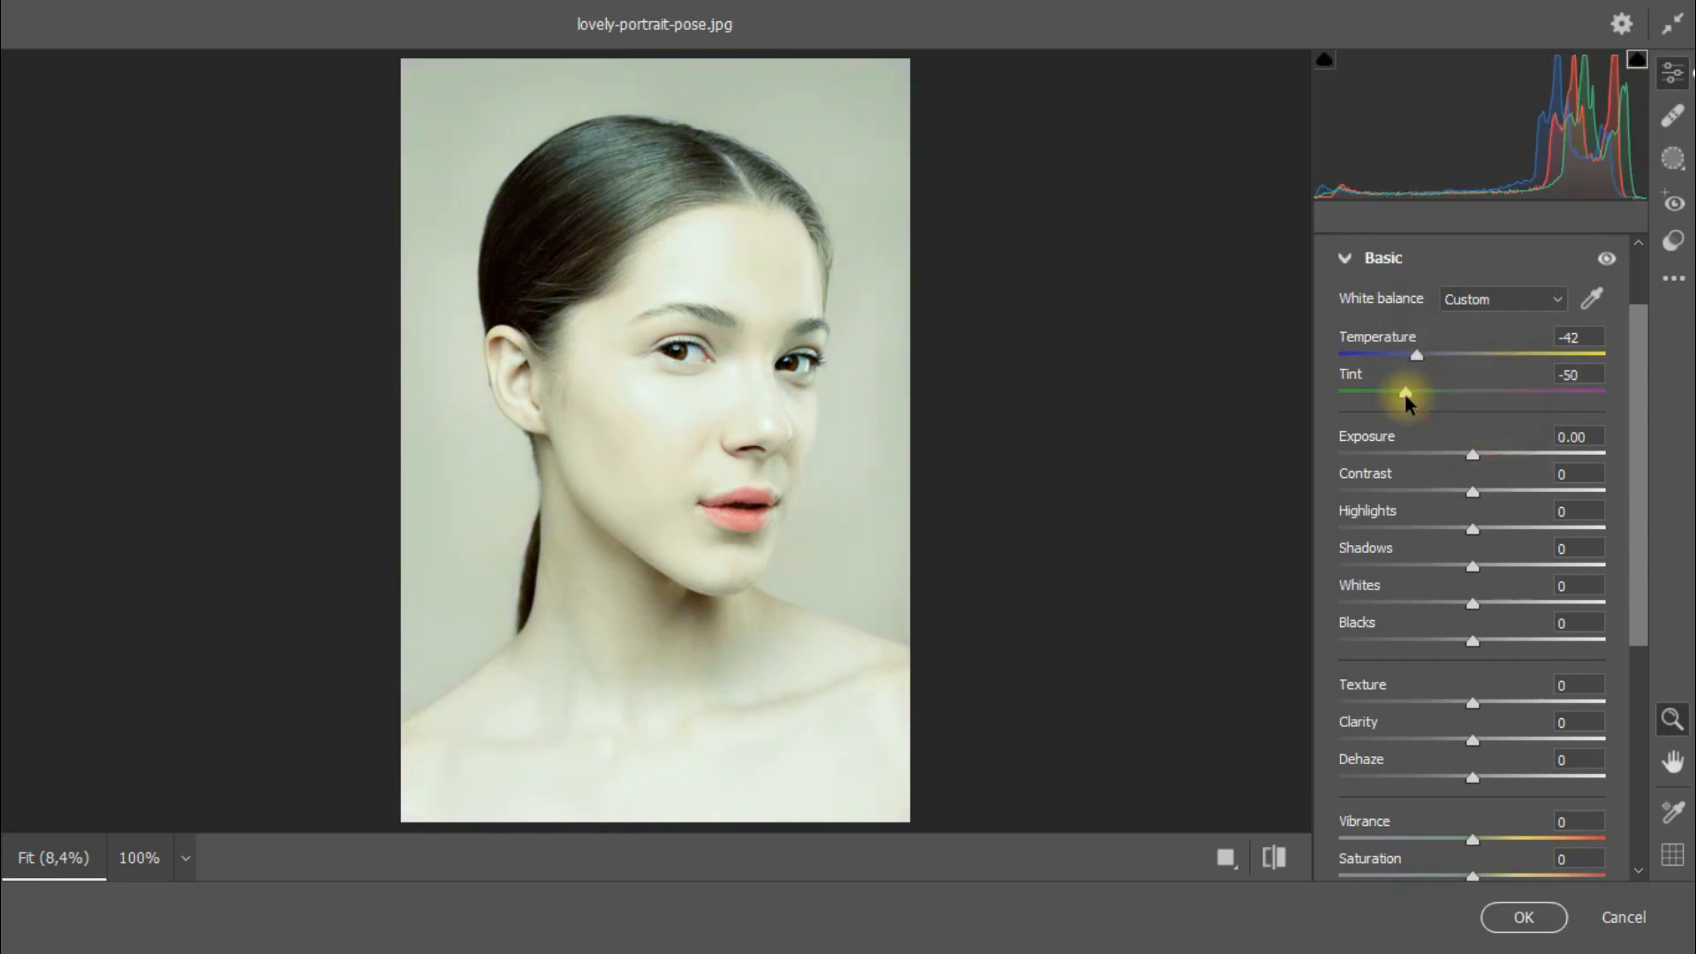
pyautogui.moveTo(1474, 457); pyautogui.dragTo(1458, 645)
# Step: Set Texture to -88, Clarity to +27, Vibrance to -47 and Saturation to +42, finishing the Basic adjustments
pyautogui.moveTo(1639, 606); pyautogui.dragTo(1625, 732)
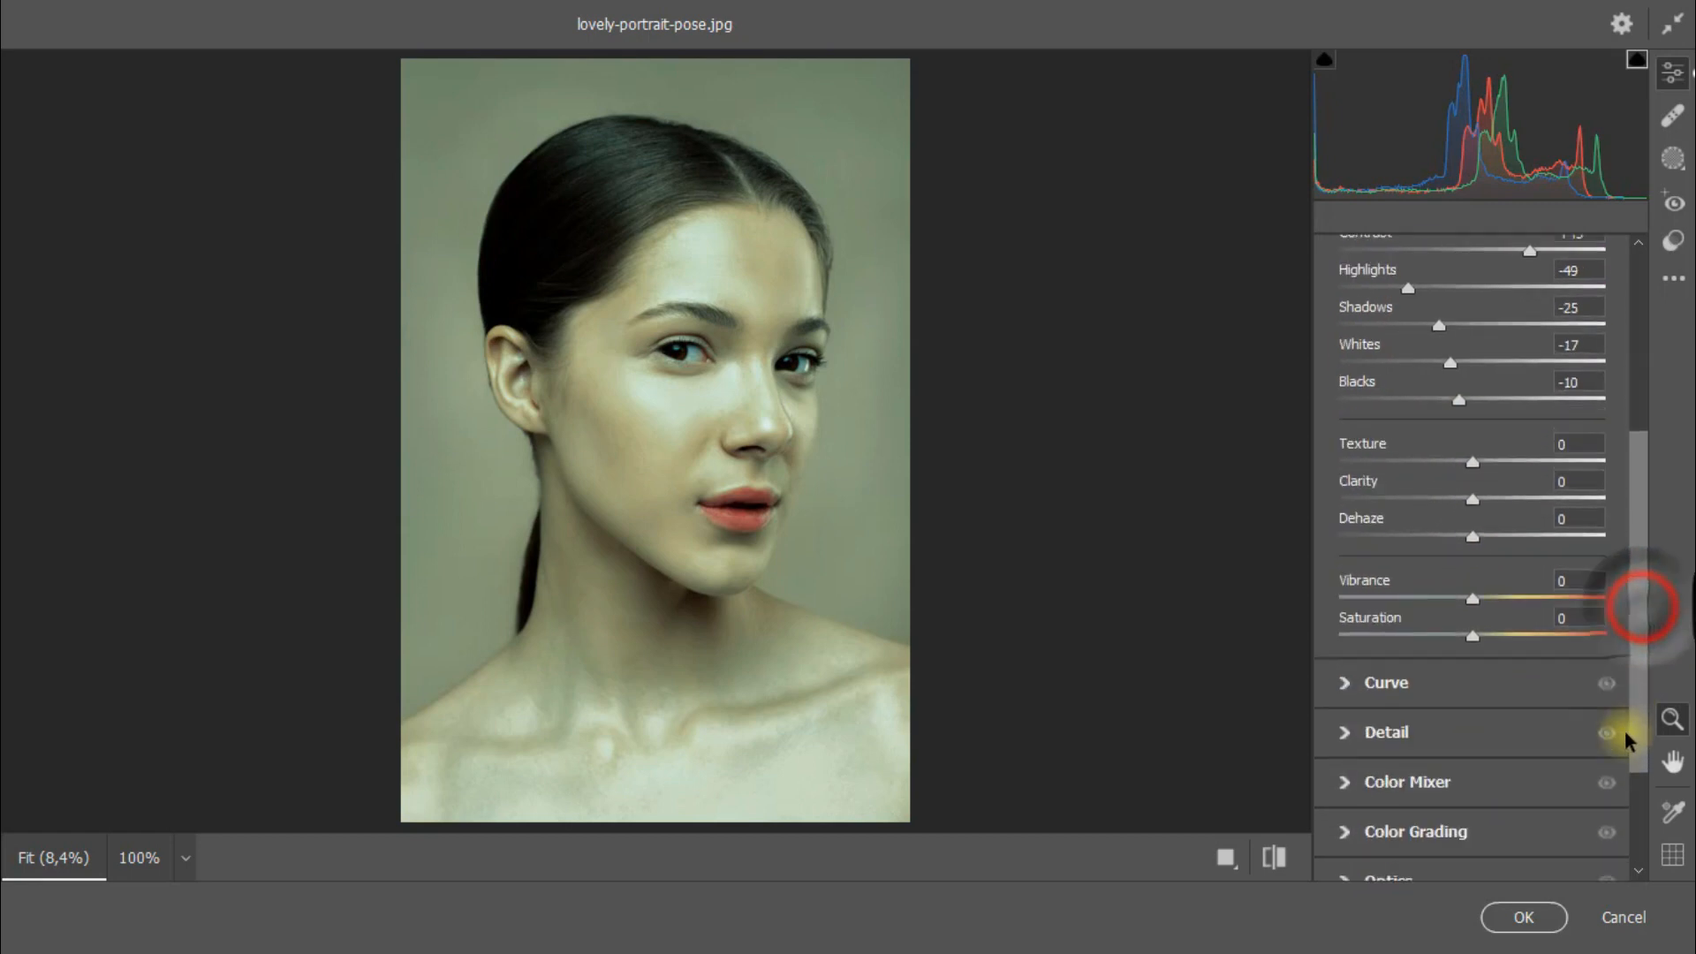
pyautogui.moveTo(1472, 462); pyautogui.dragTo(1360, 475)
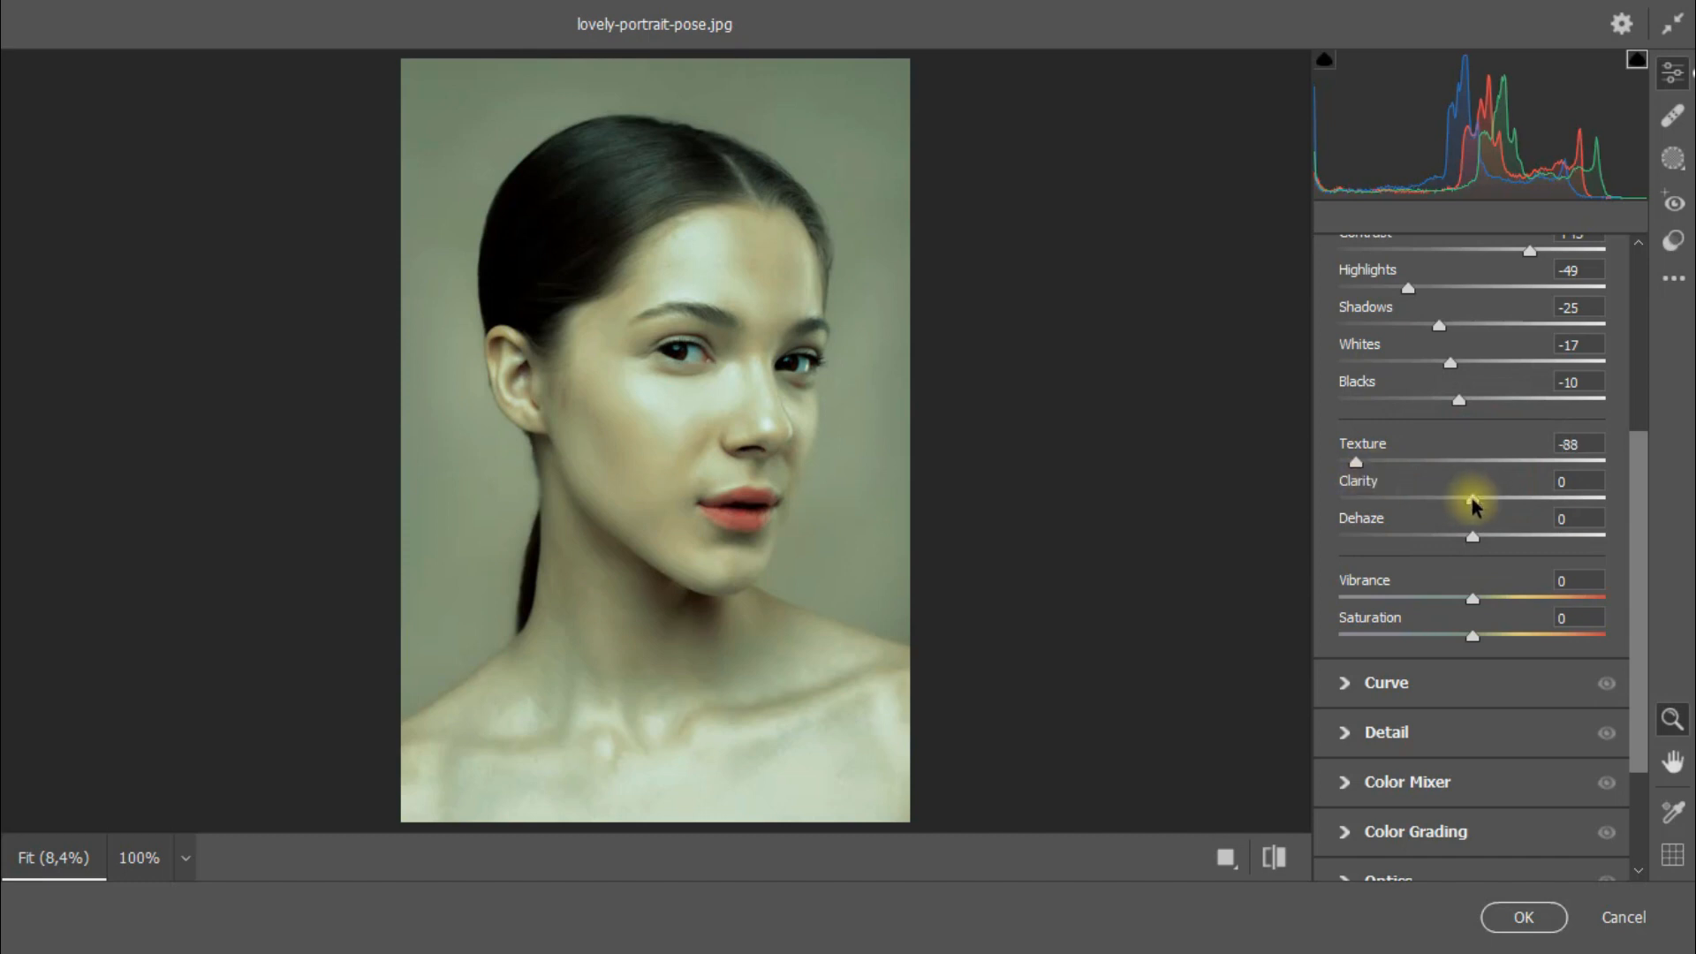
pyautogui.moveTo(1472, 504); pyautogui.dragTo(1507, 505)
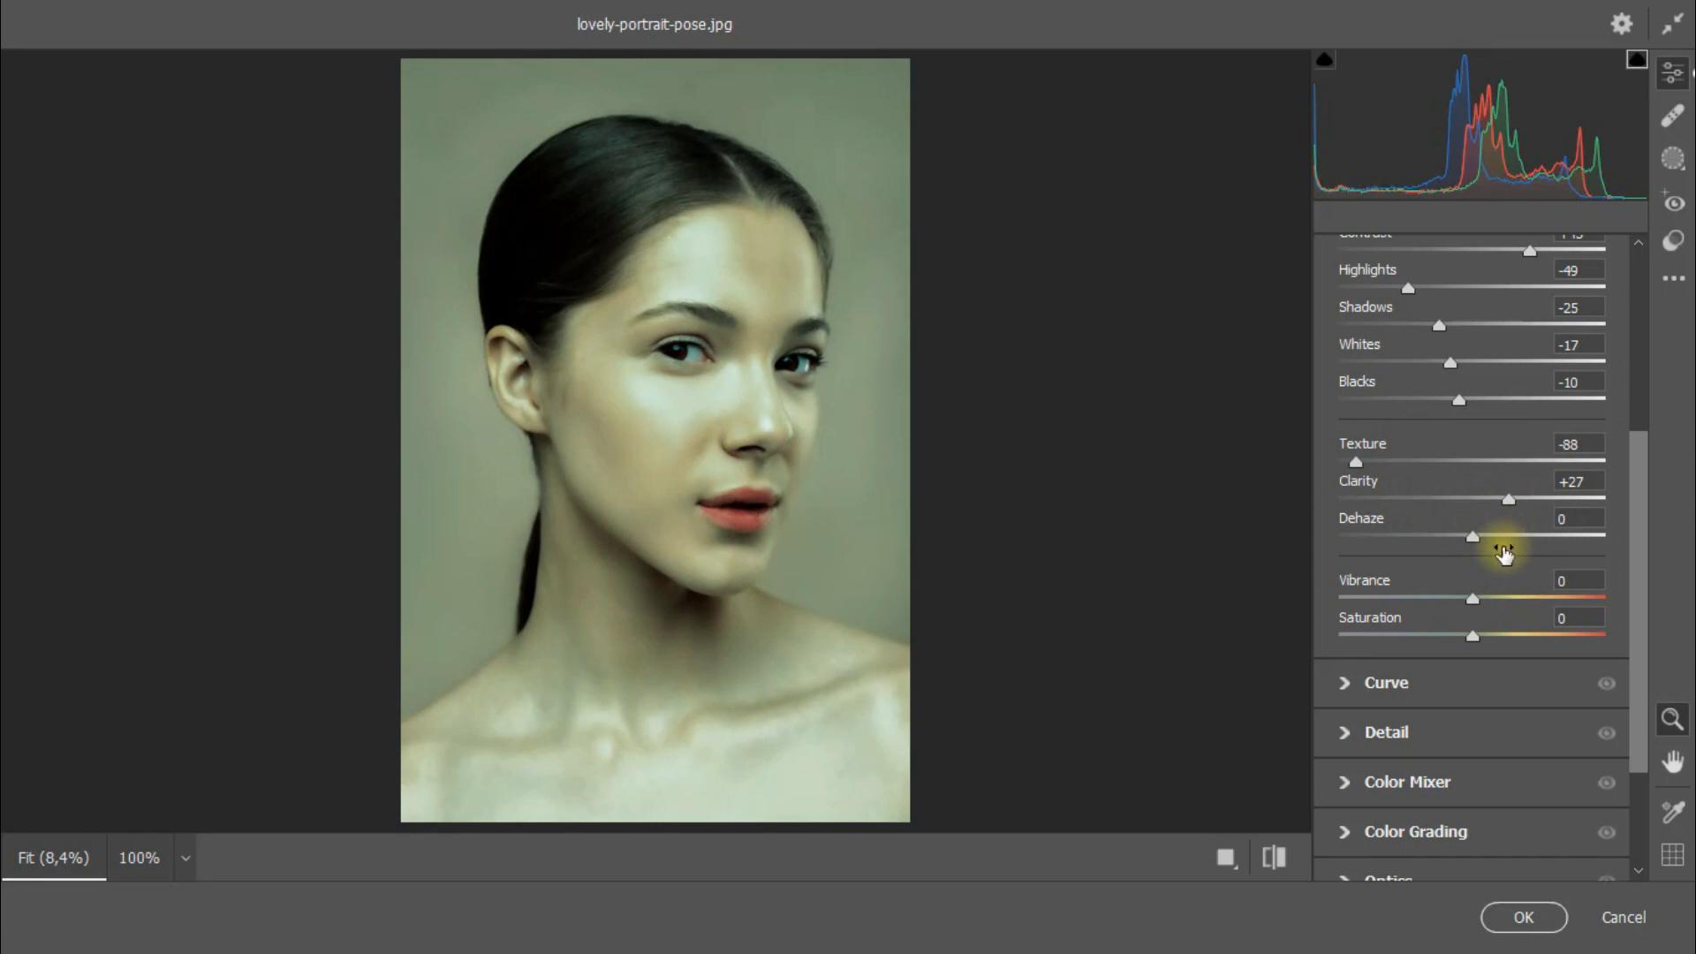
pyautogui.moveTo(1473, 599); pyautogui.dragTo(1531, 648)
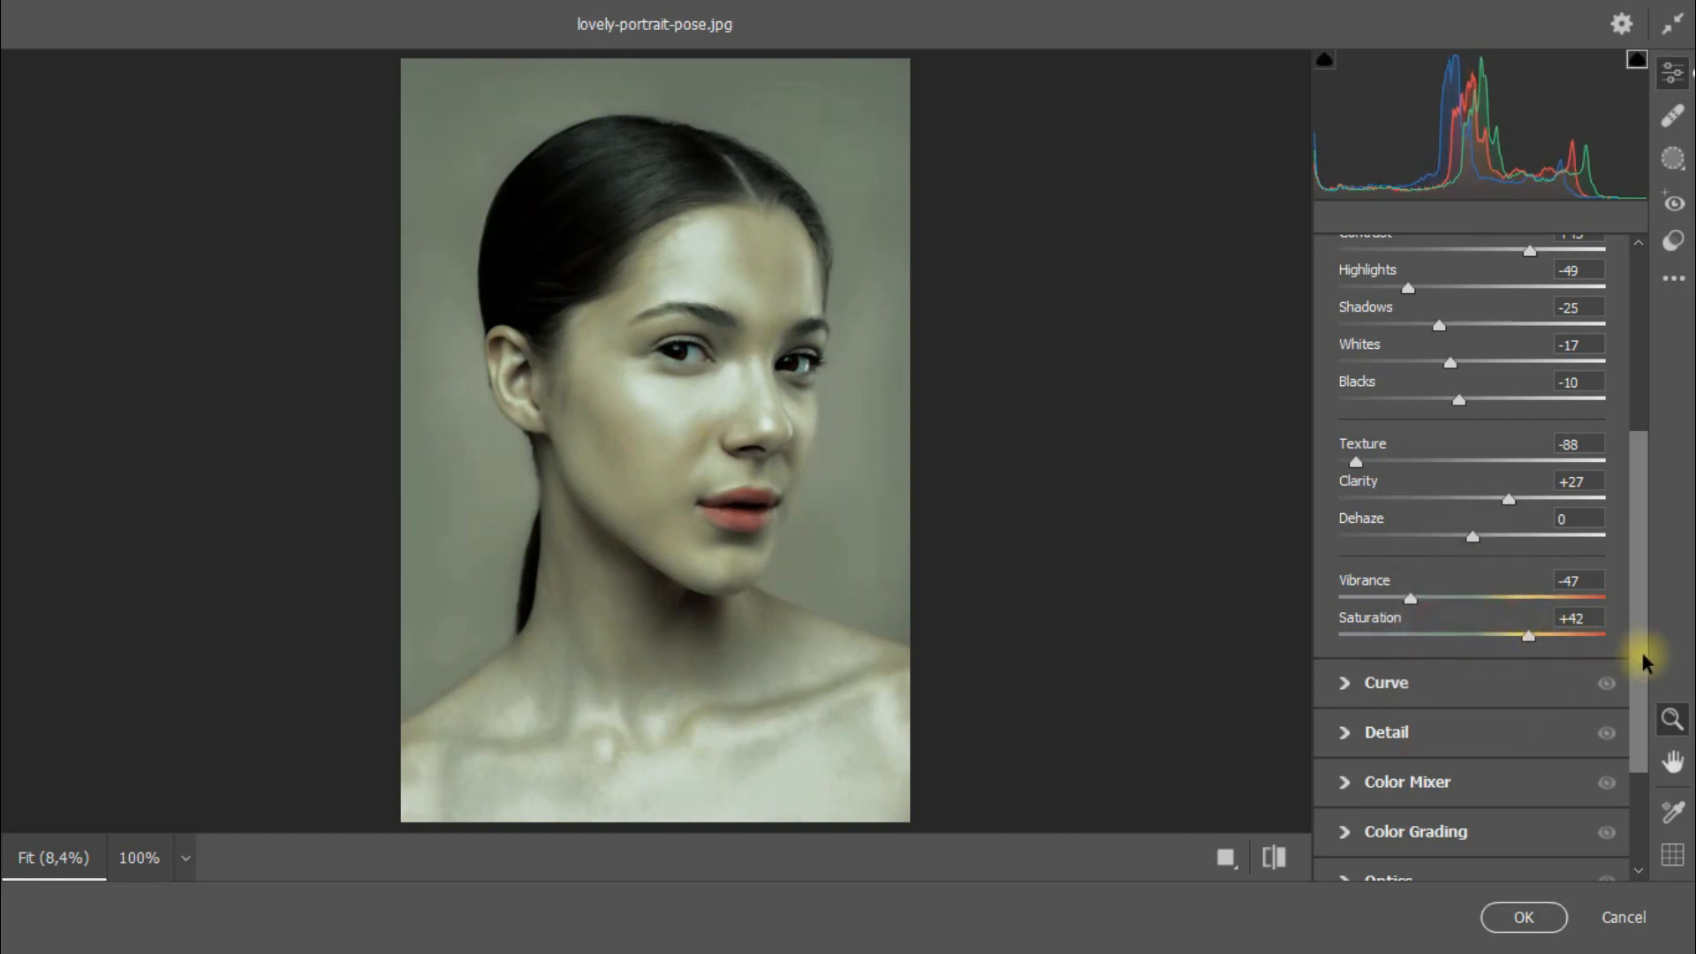
pyautogui.moveTo(1643, 654); pyautogui.dragTo(1555, 442)
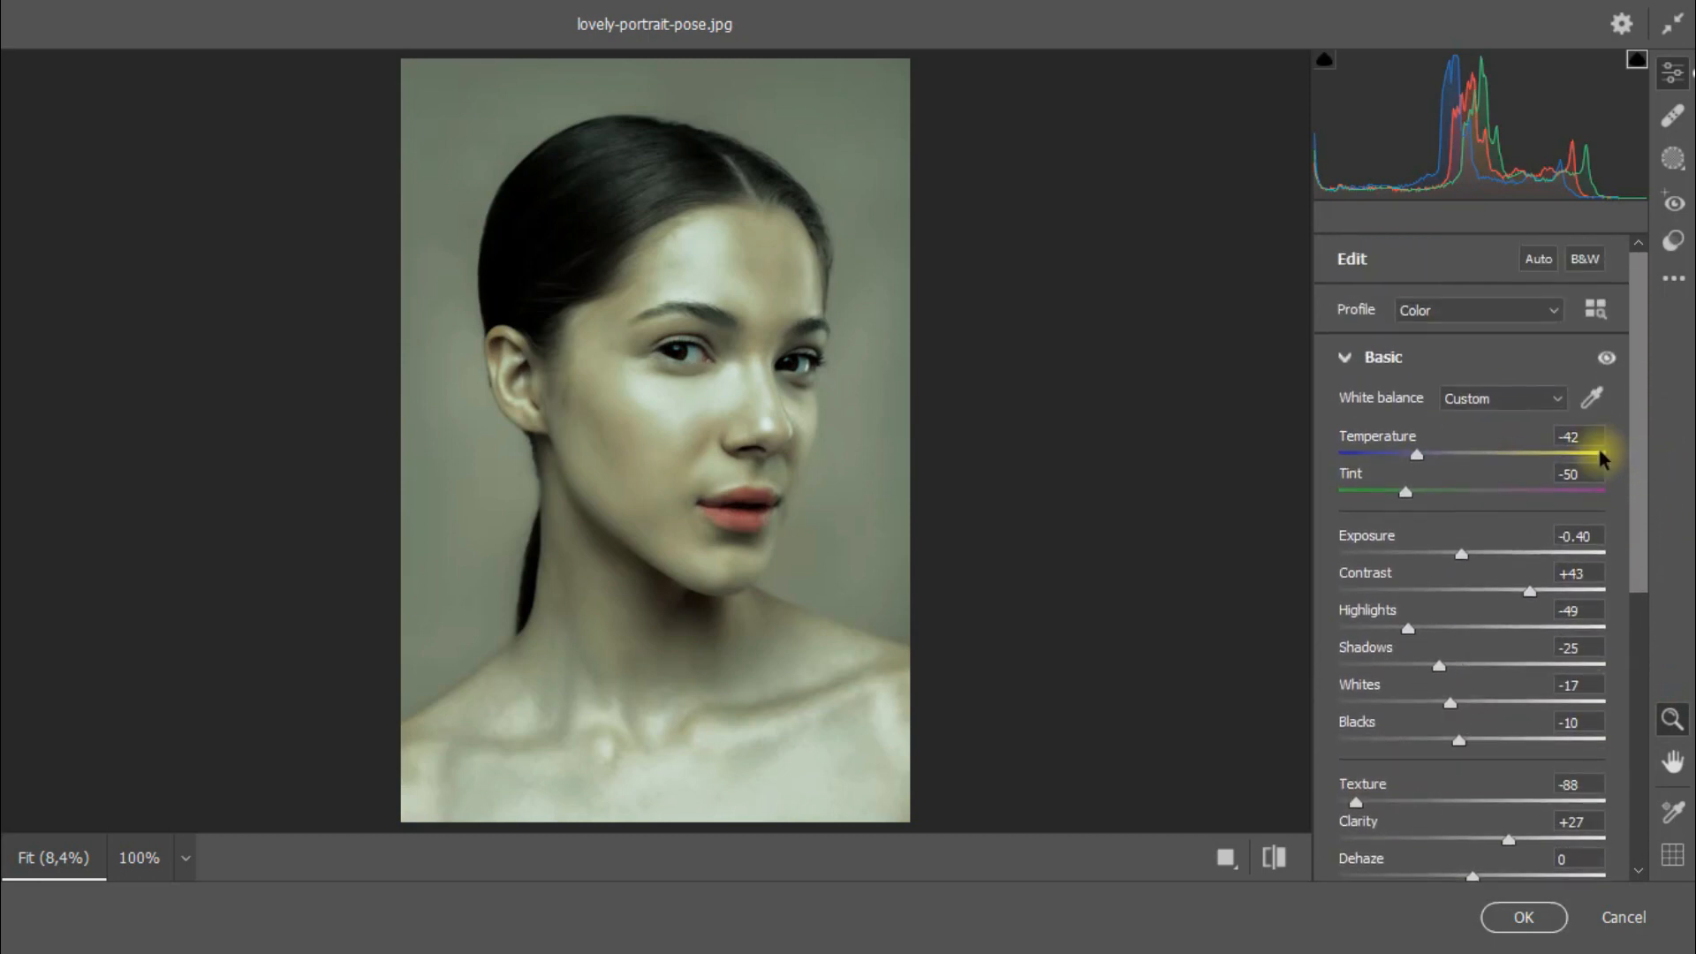
pyautogui.click(1345, 357)
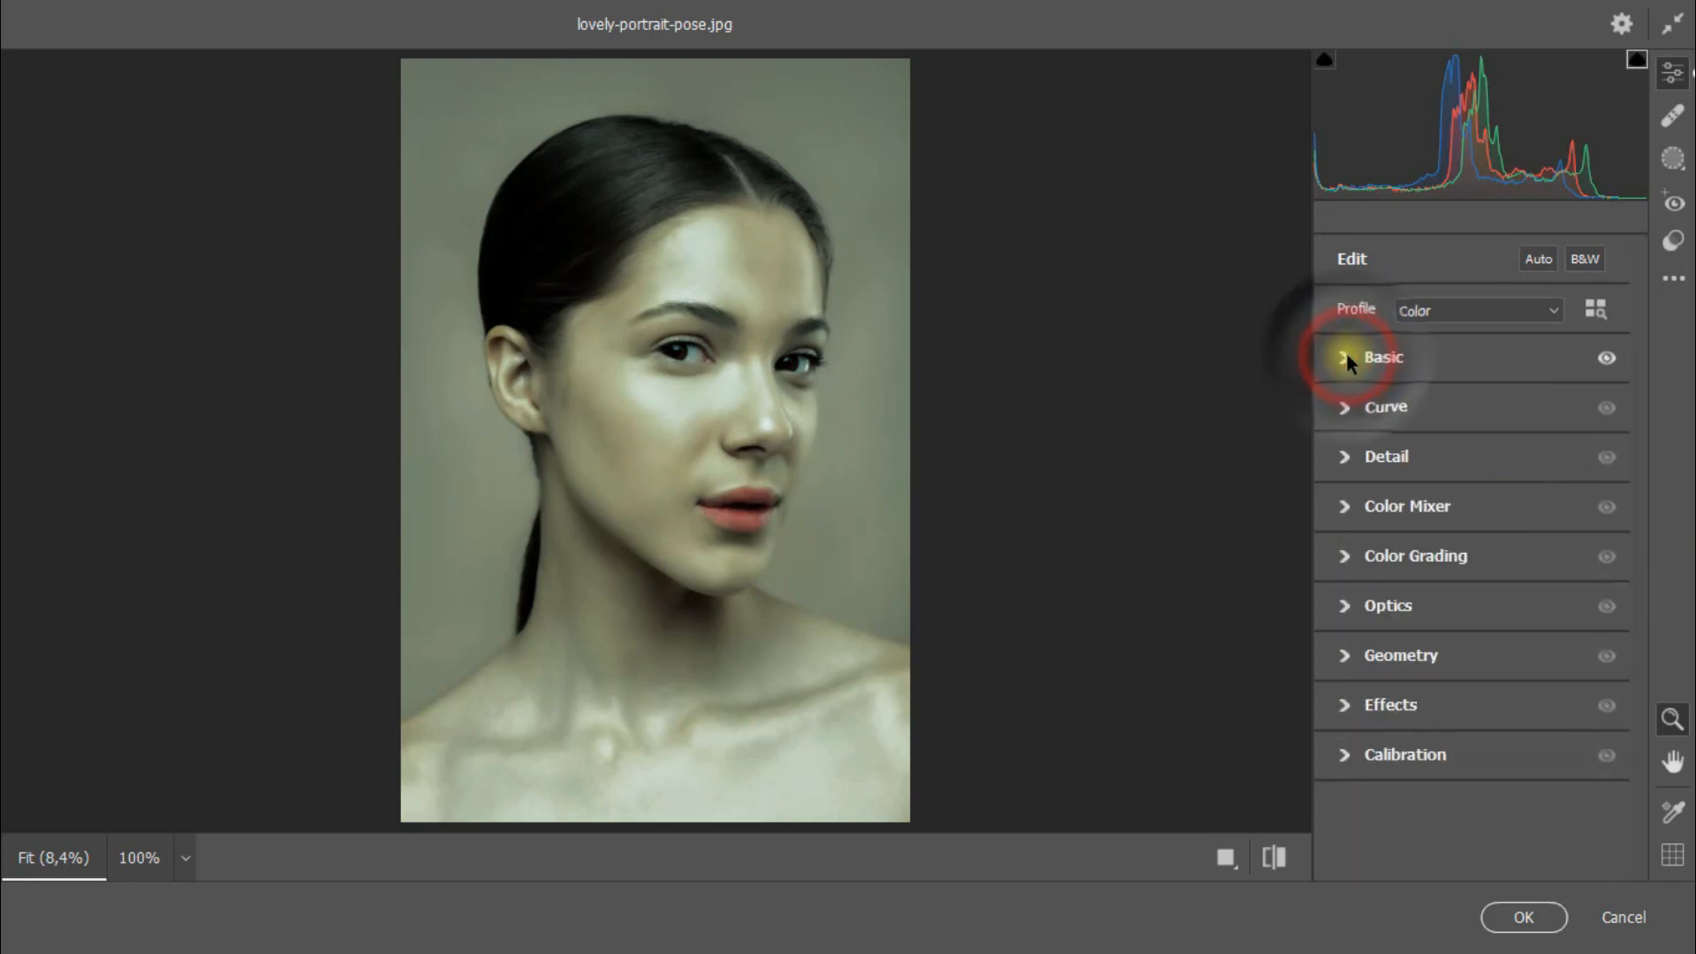
# Step: Add a Paint Overlay vignette of -24 with Midpoint 35, Roundness -67 and Feather 69 in the Effects settings
pyautogui.click(1345, 707)
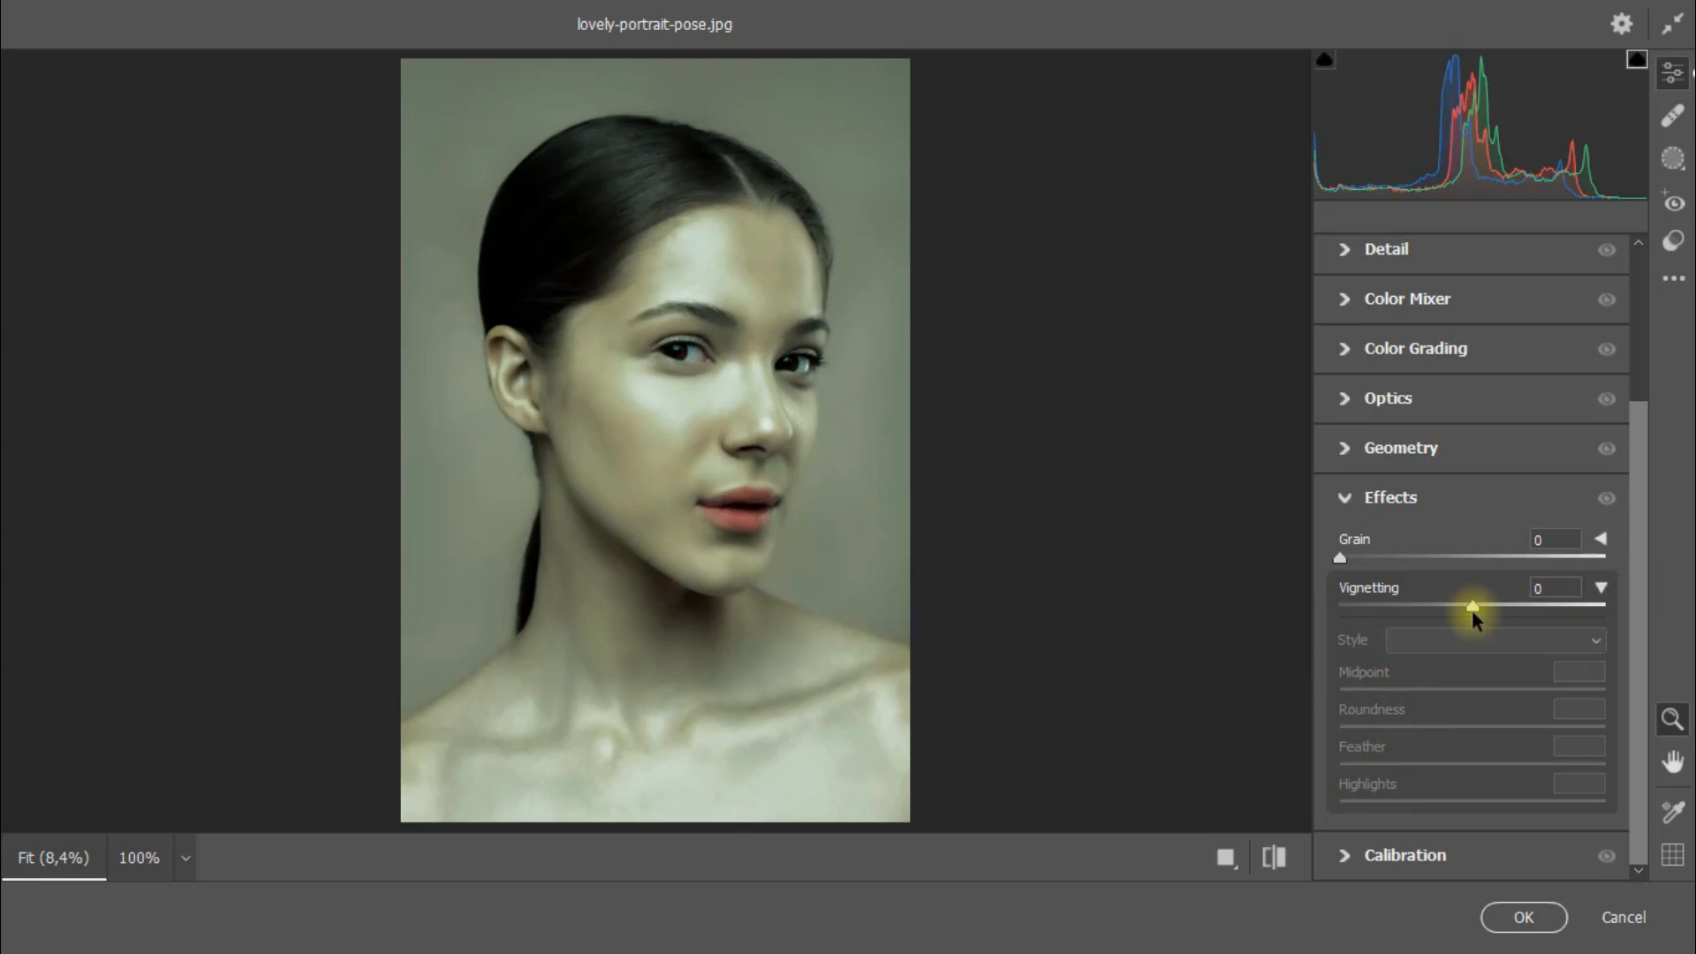
pyautogui.moveTo(1472, 609); pyautogui.dragTo(1440, 613)
pyautogui.click(1480, 639)
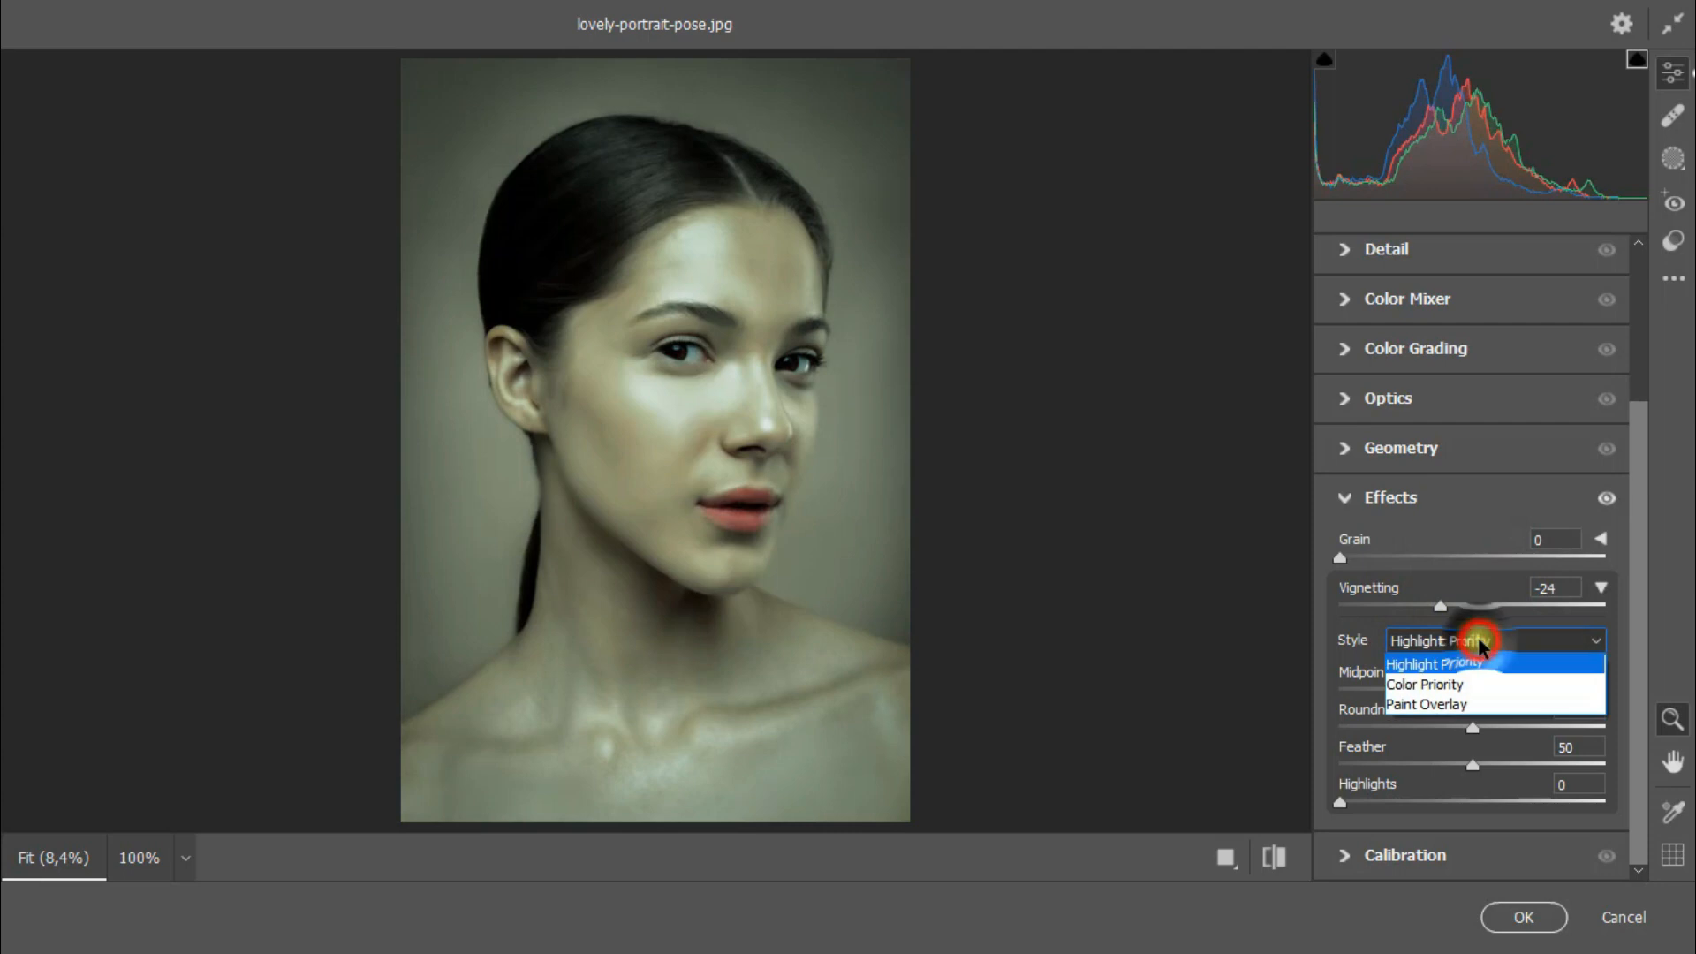
pyautogui.click(1492, 705)
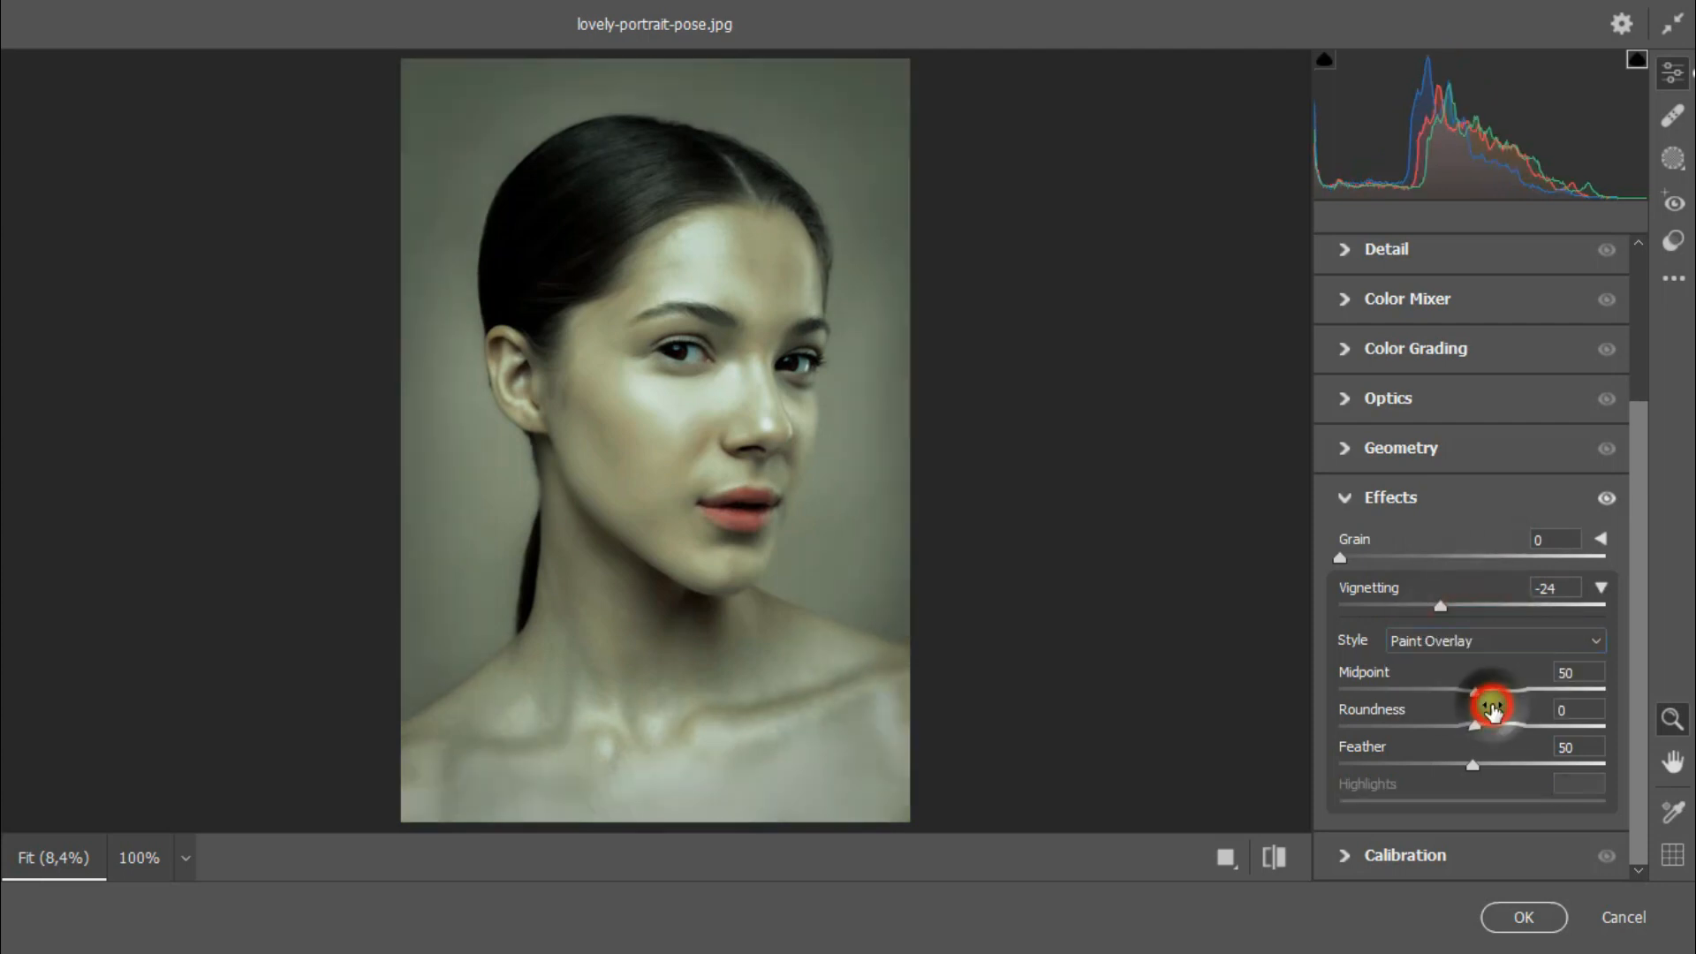
pyautogui.moveTo(1474, 691); pyautogui.dragTo(1385, 730)
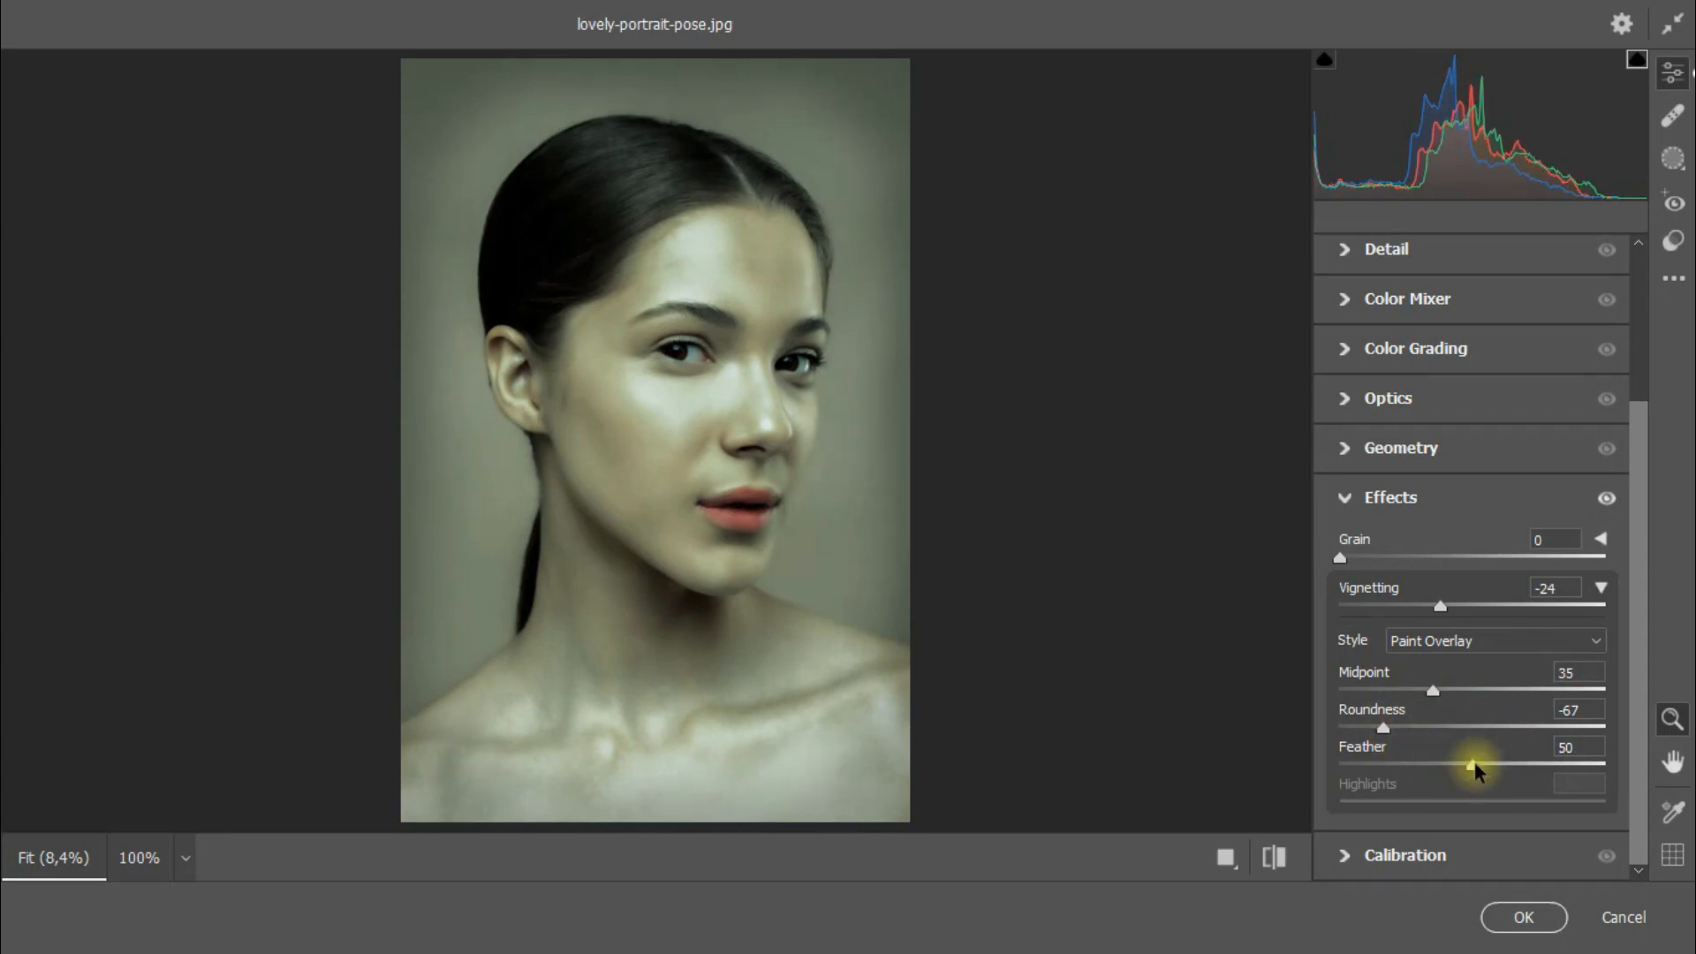
pyautogui.moveTo(1474, 765); pyautogui.dragTo(1528, 771)
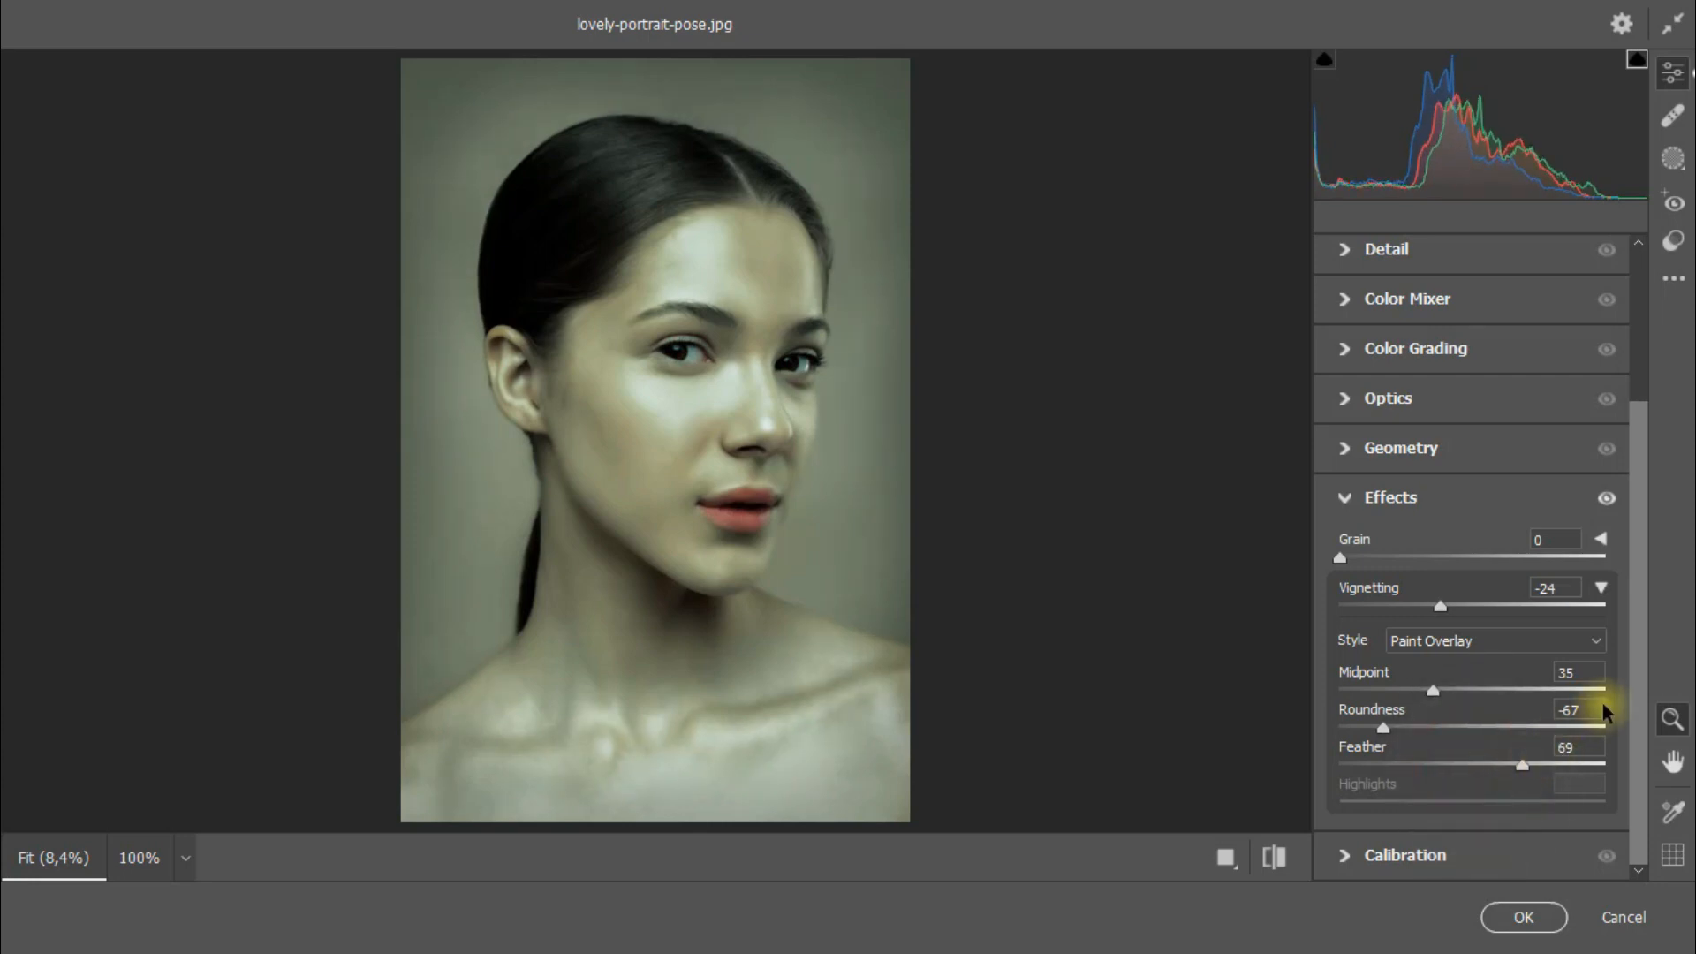
pyautogui.click(1345, 499)
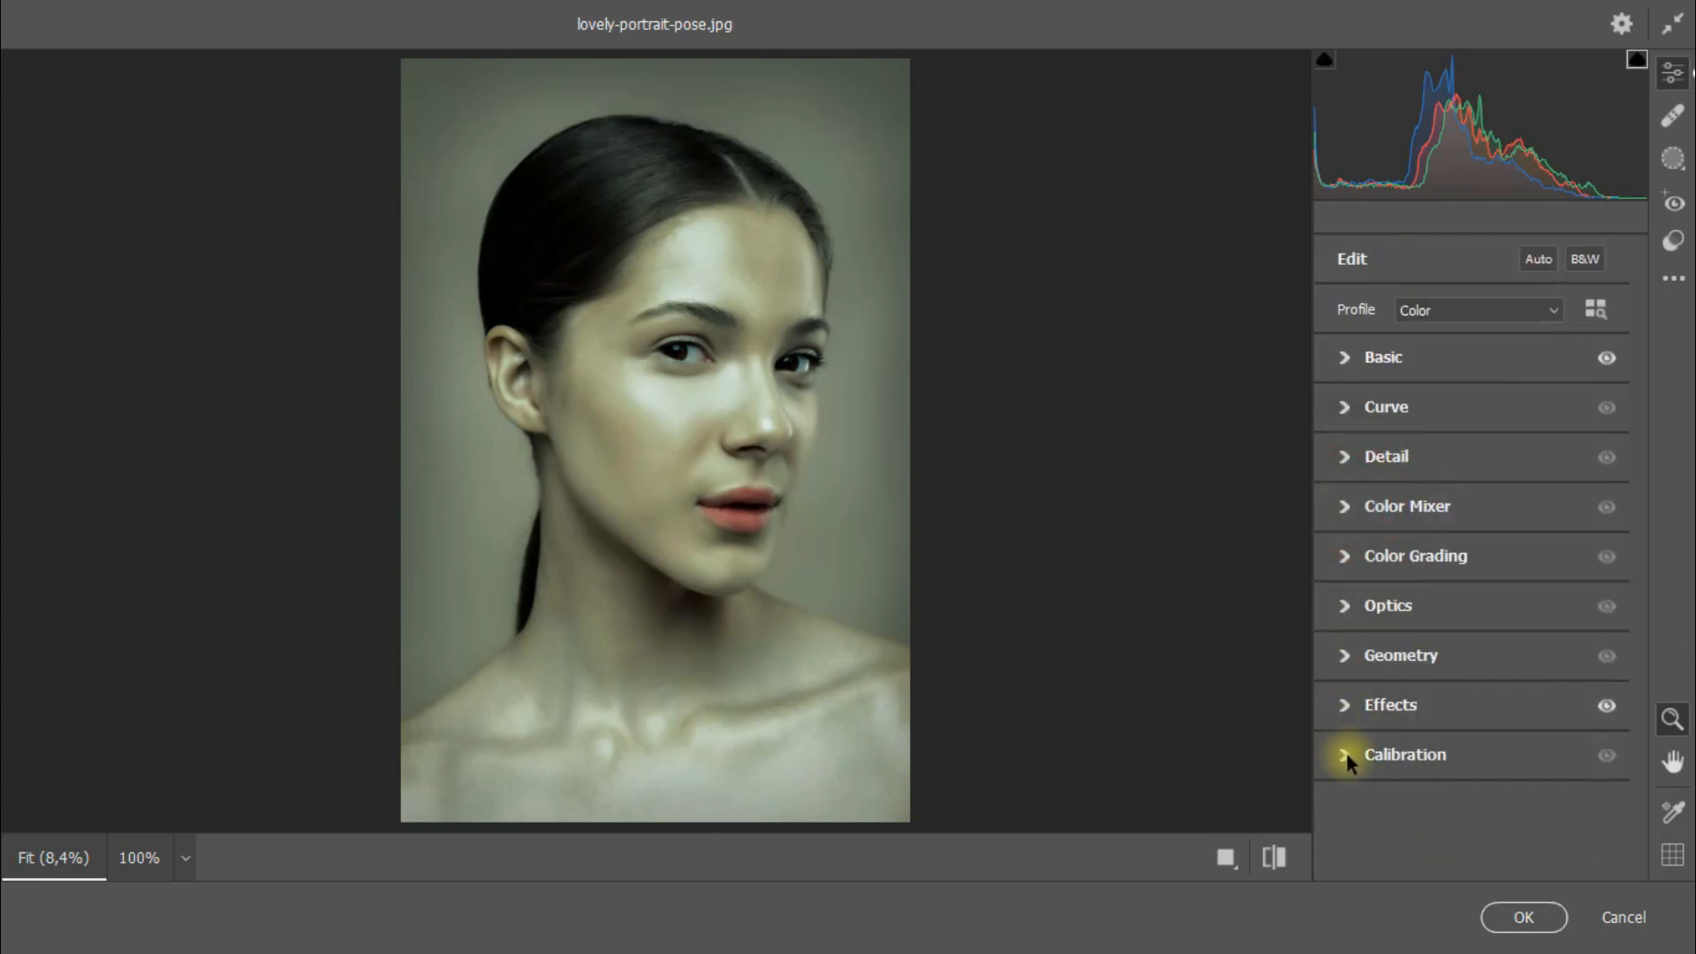
# Step: Calibrate Red Primary to Hue +19, Saturation -46, Green to +30, +46 and Blue to -31, +77, and apply the filter
pyautogui.click(1346, 753)
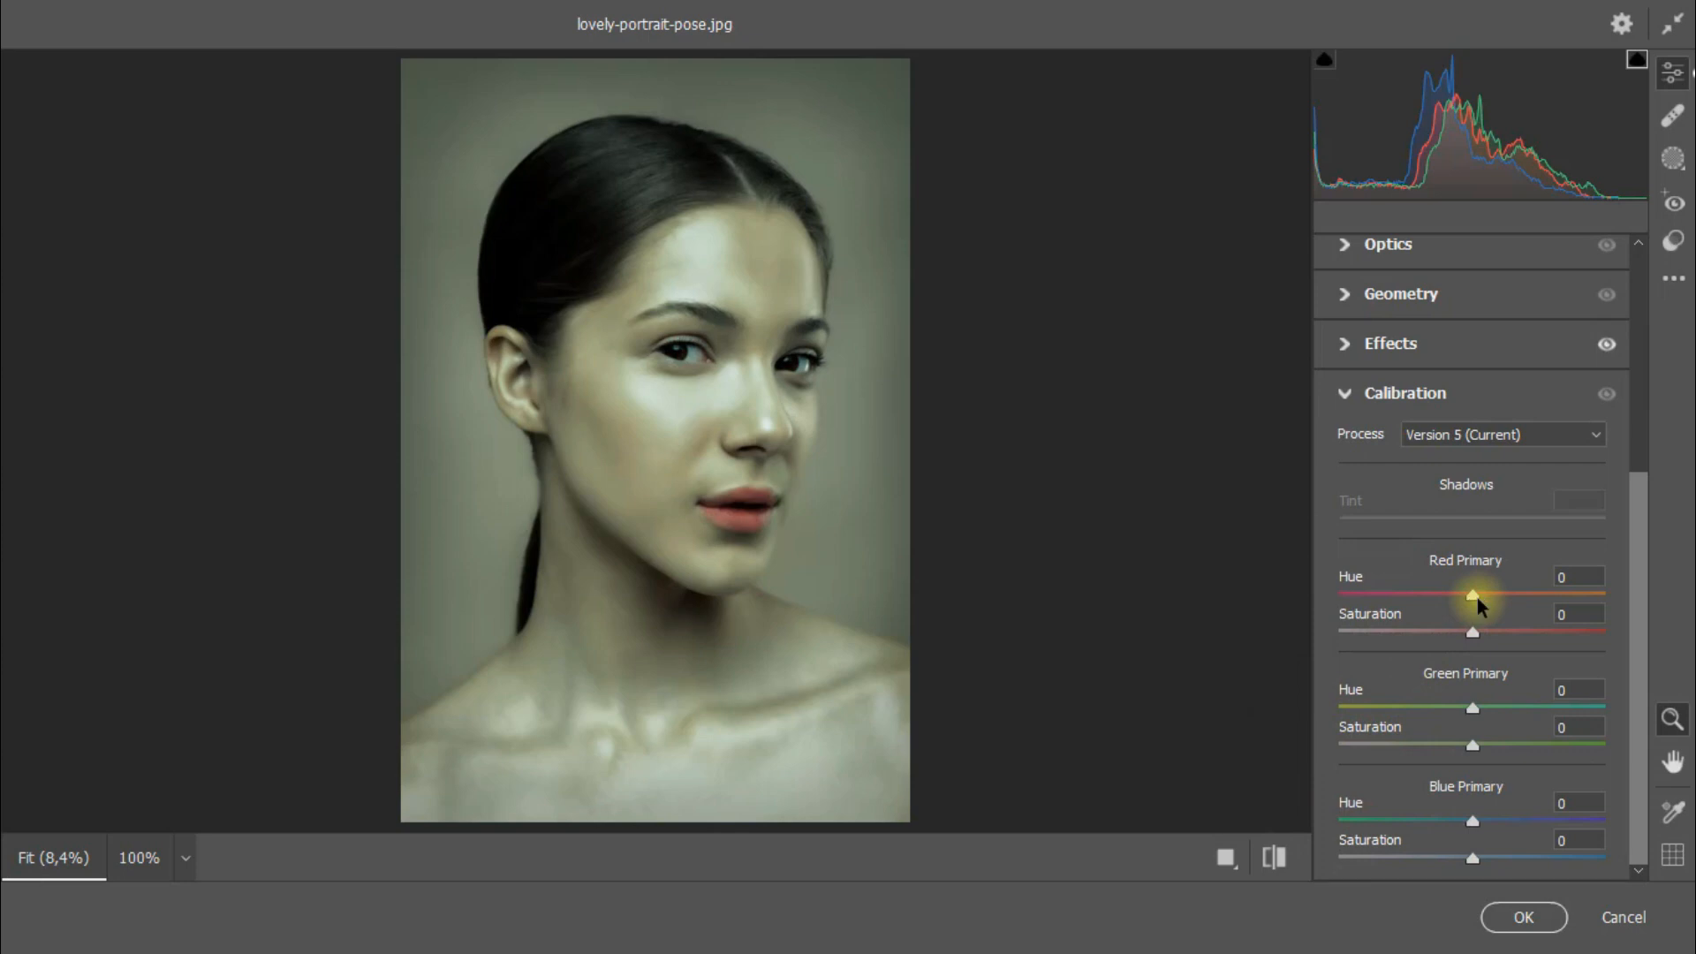
pyautogui.moveTo(1477, 598); pyautogui.dragTo(1397, 637)
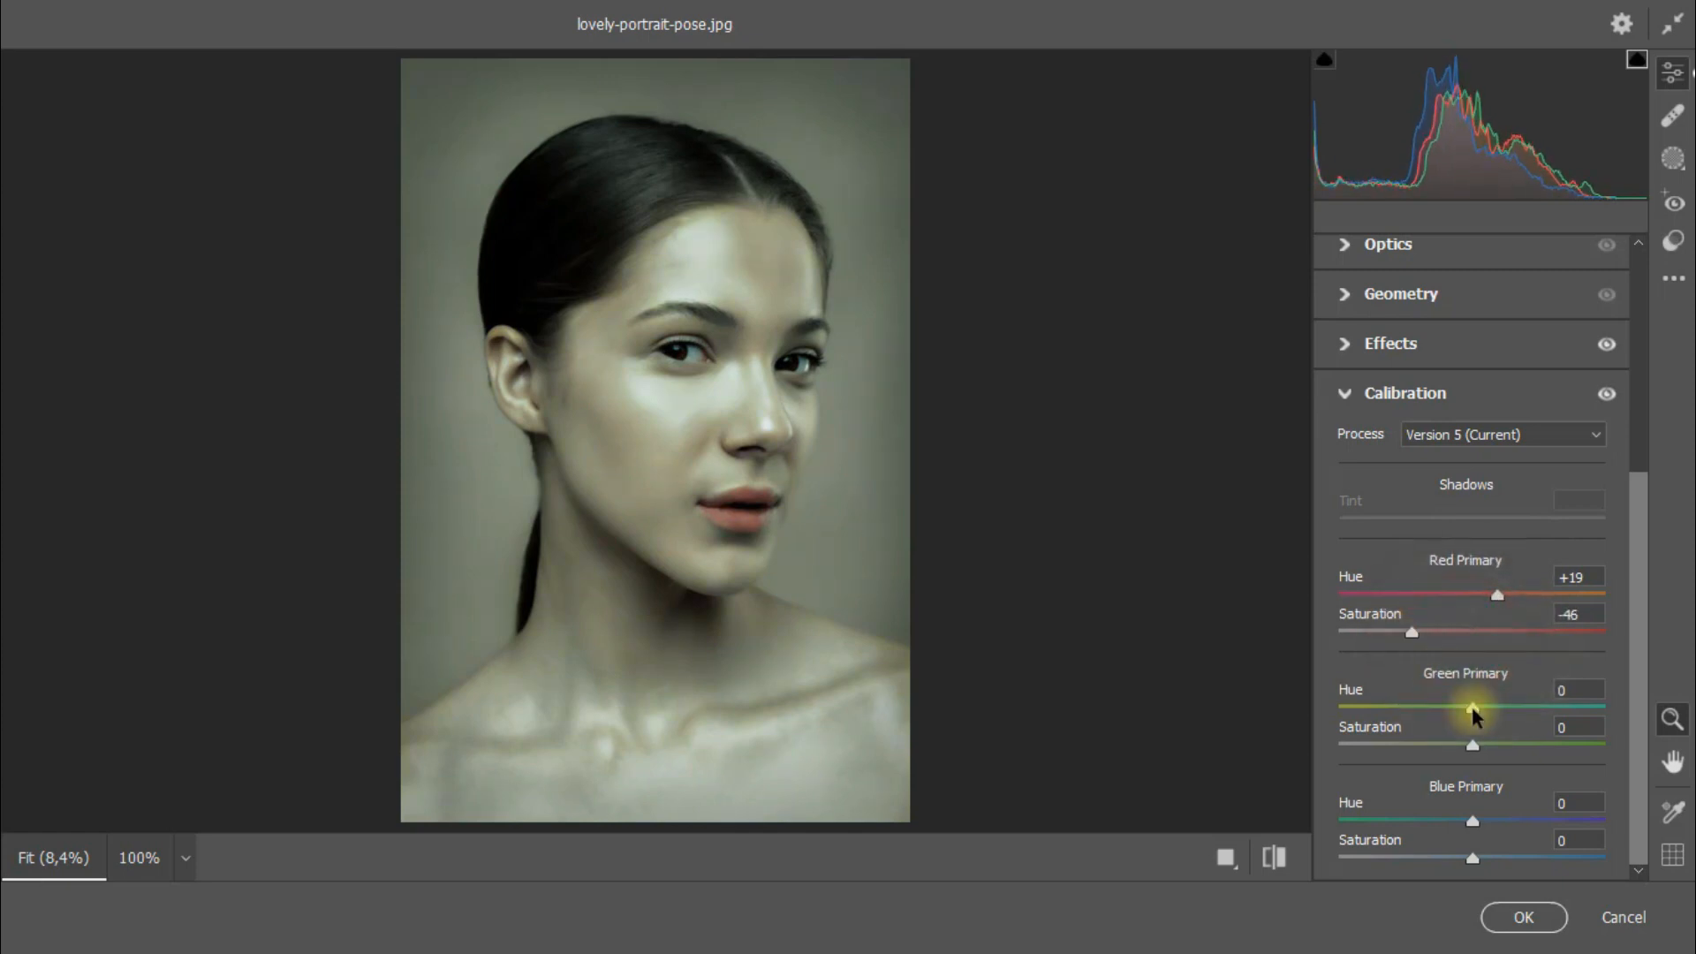
pyautogui.moveTo(1472, 707); pyautogui.dragTo(1535, 744)
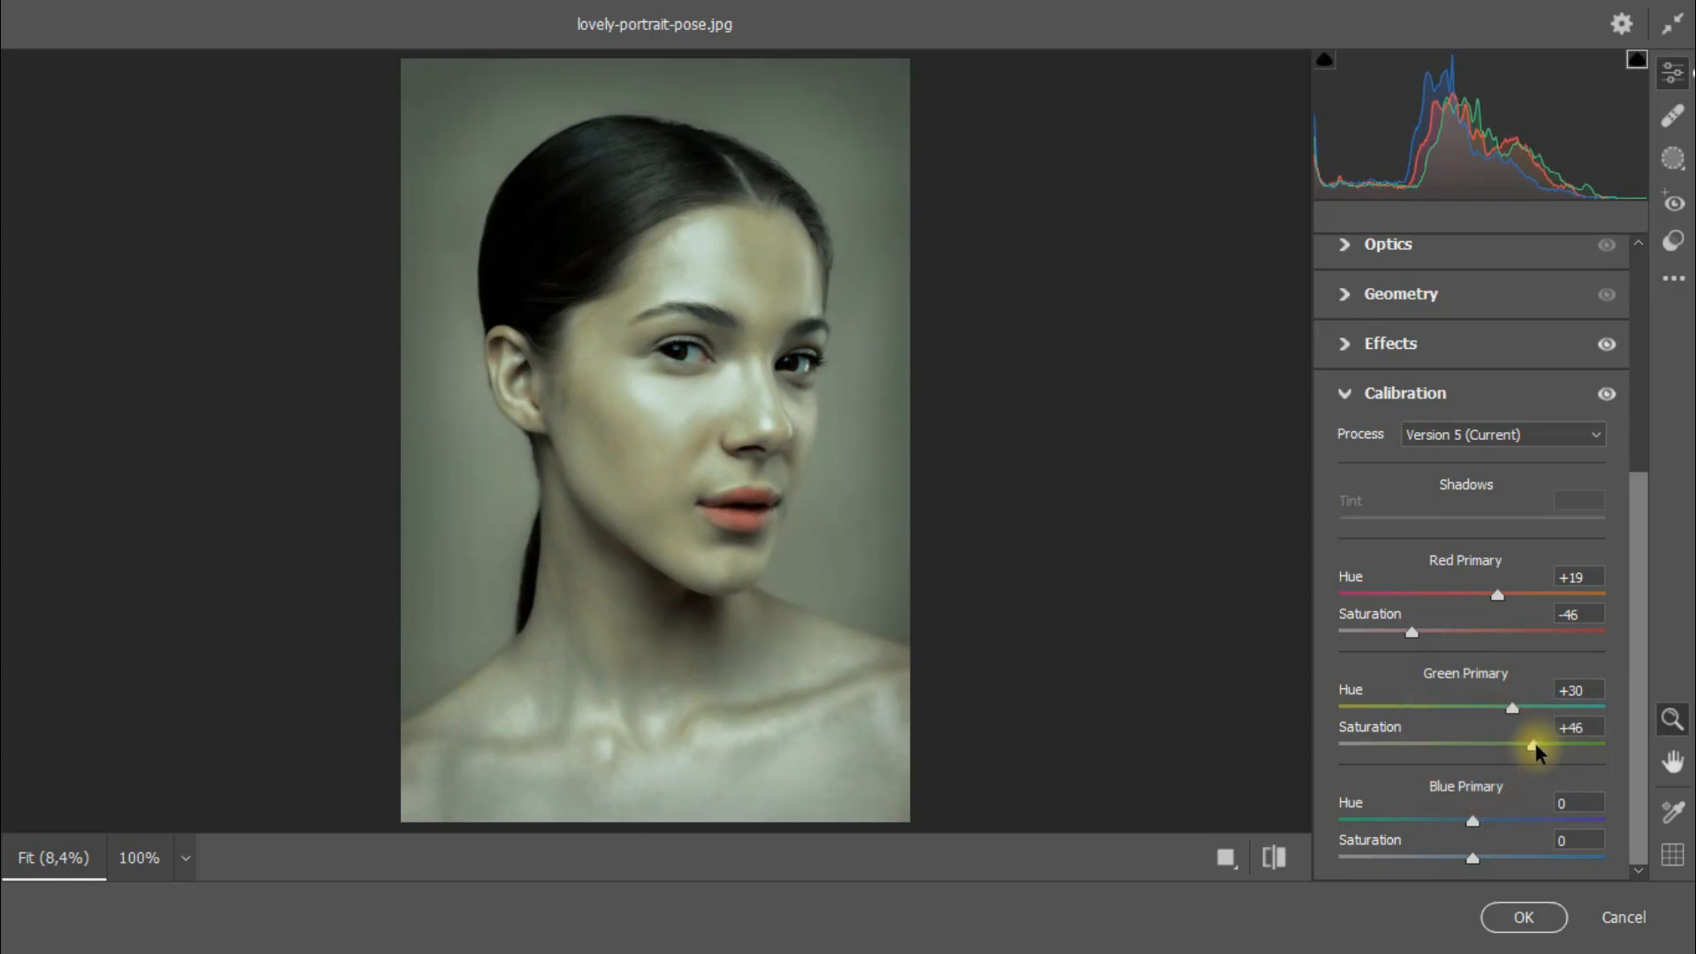
pyautogui.moveTo(1477, 826); pyautogui.dragTo(1433, 822)
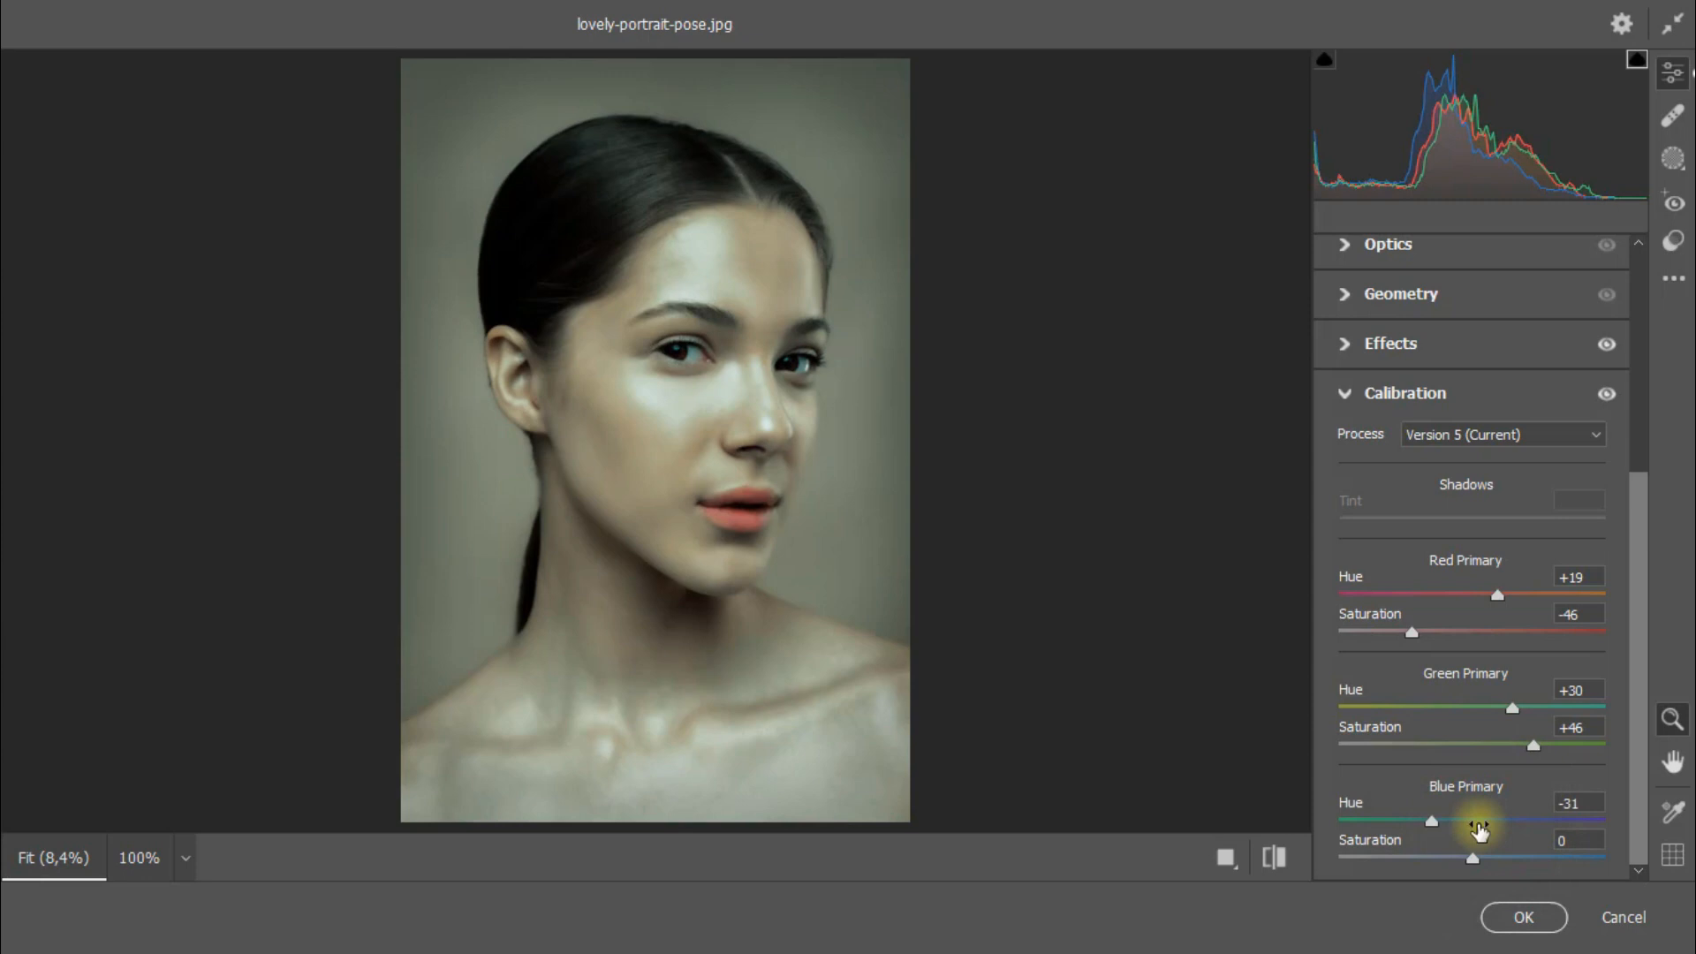
pyautogui.moveTo(1472, 857); pyautogui.dragTo(1571, 870)
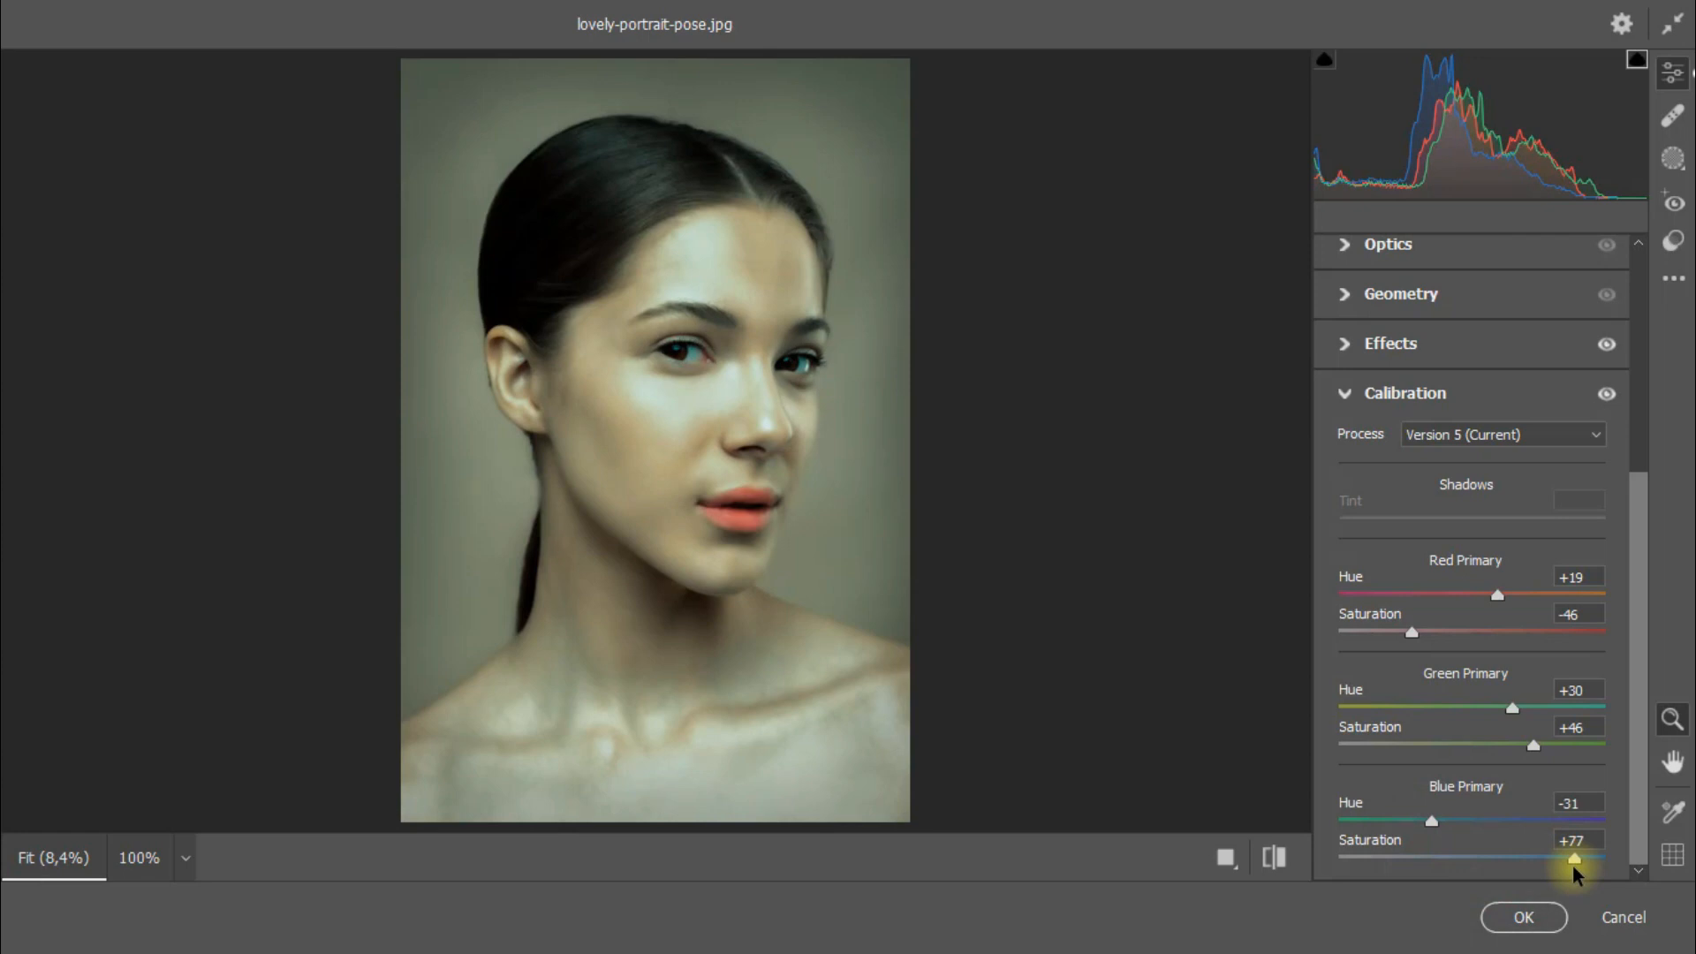
pyautogui.click(1343, 394)
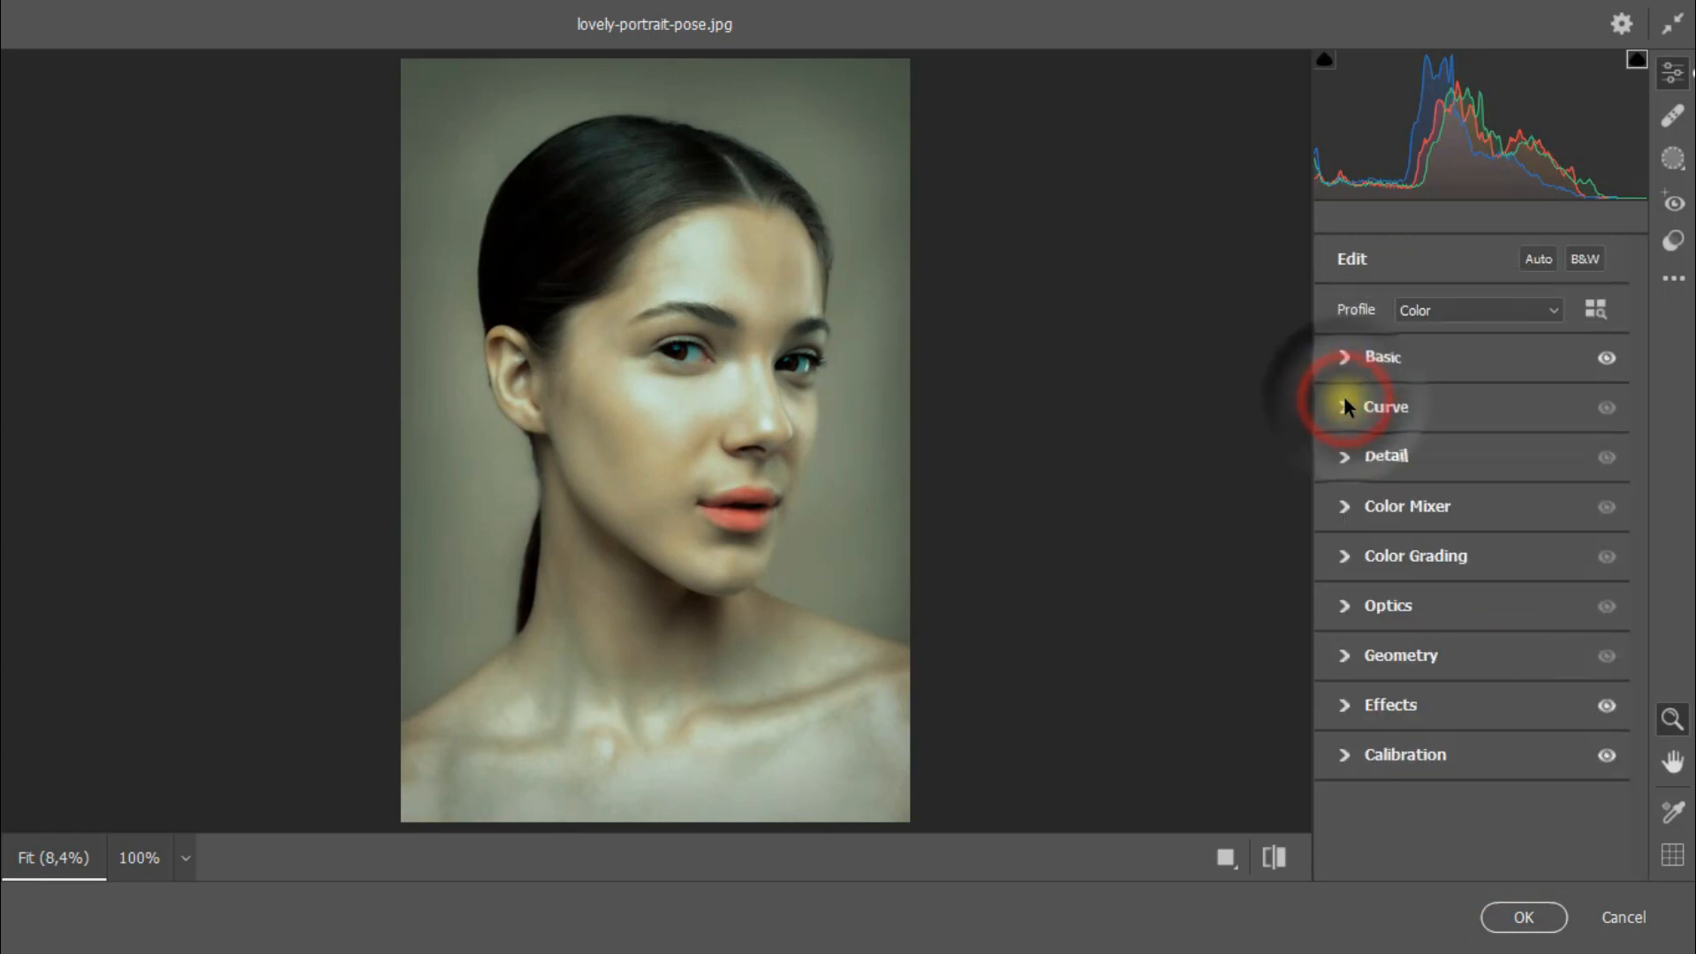
pyautogui.moveTo(1343, 396)
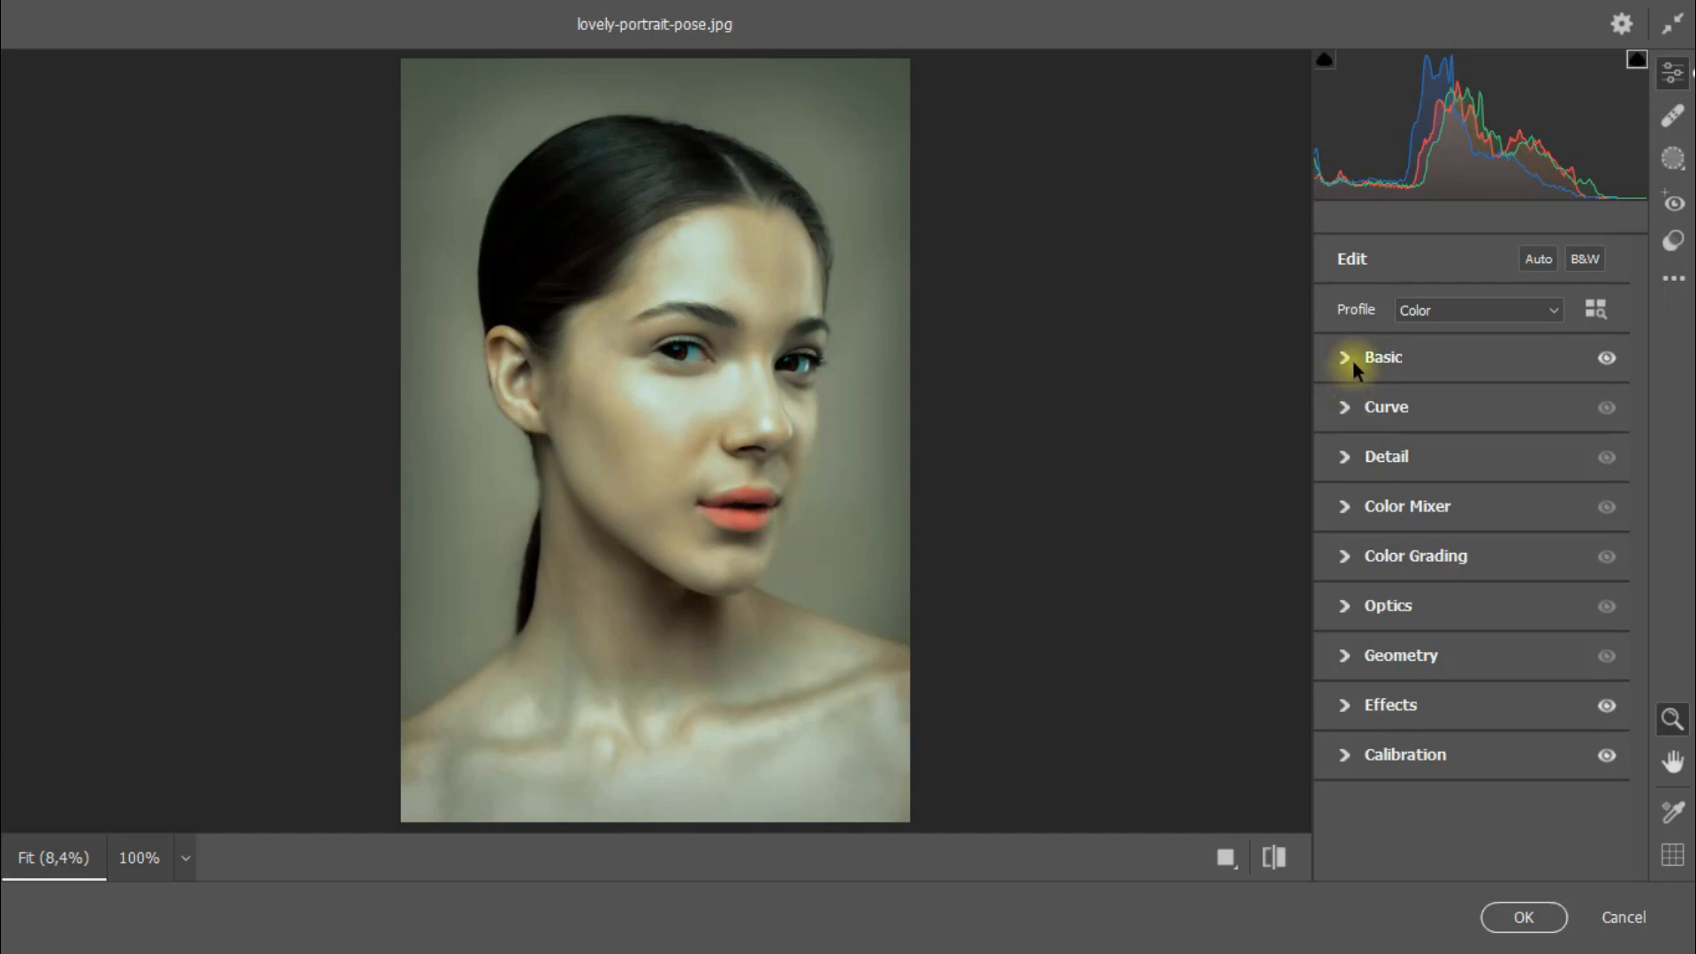
pyautogui.click(1525, 917)
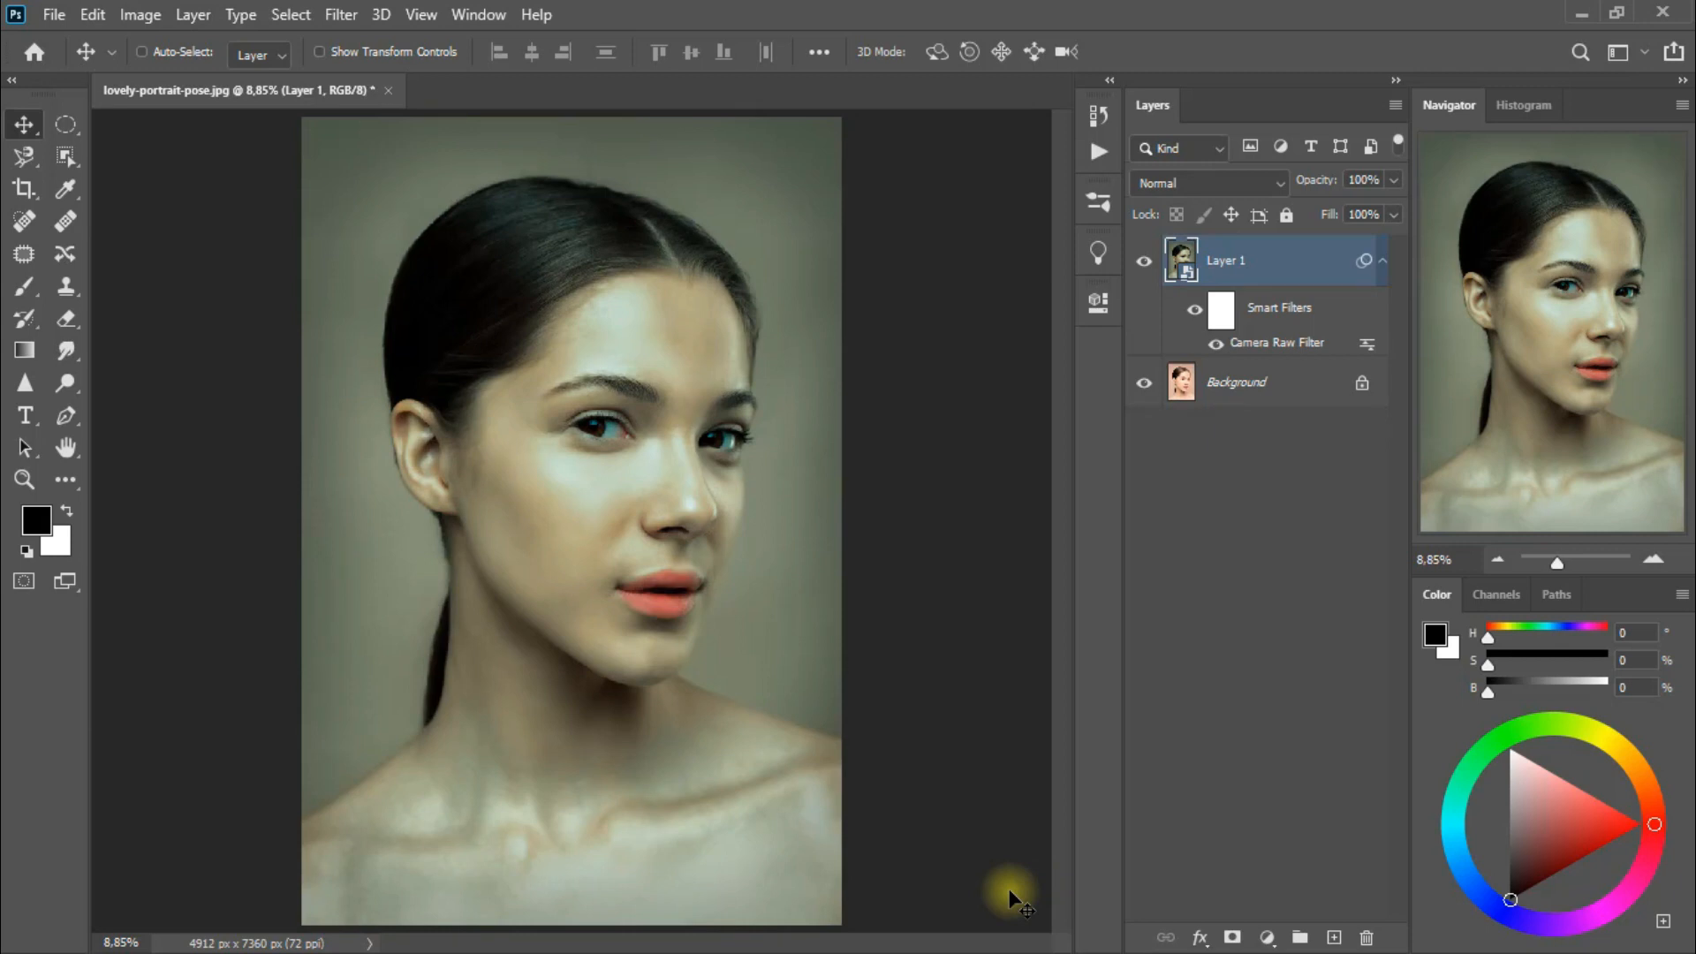
# Step: Reopen the Camera Raw smart filter on Layer 1 to review its settings, and close it without changes
pyautogui.doubleClick(1273, 350)
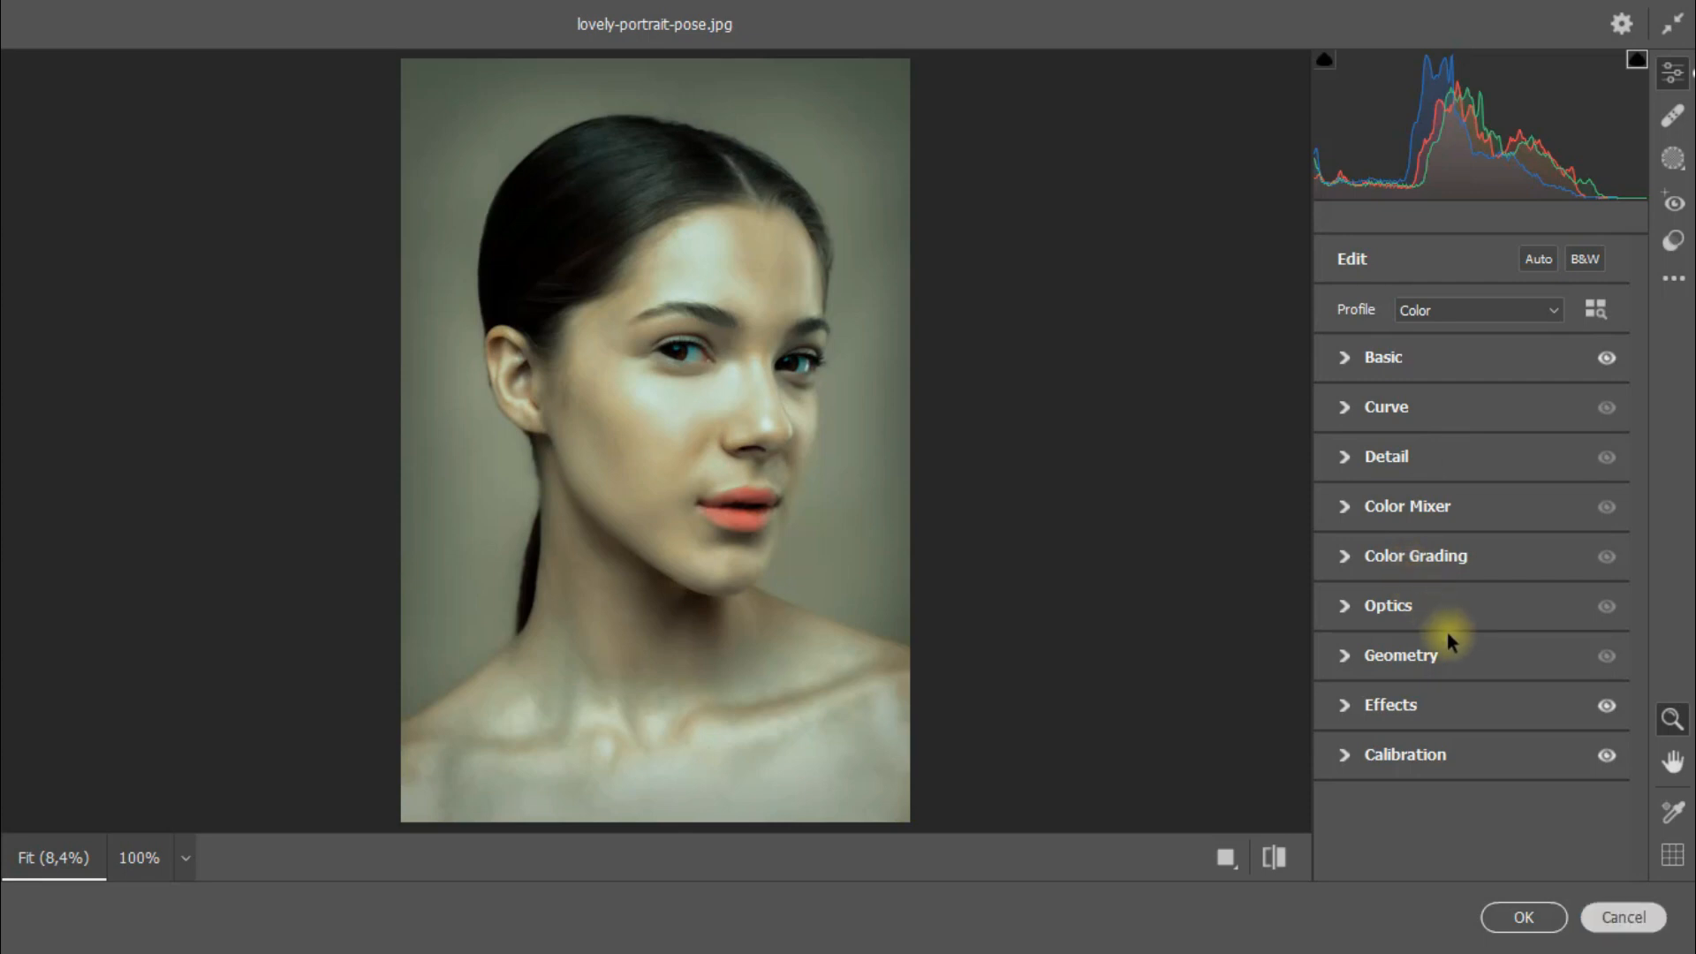
pyautogui.click(1622, 917)
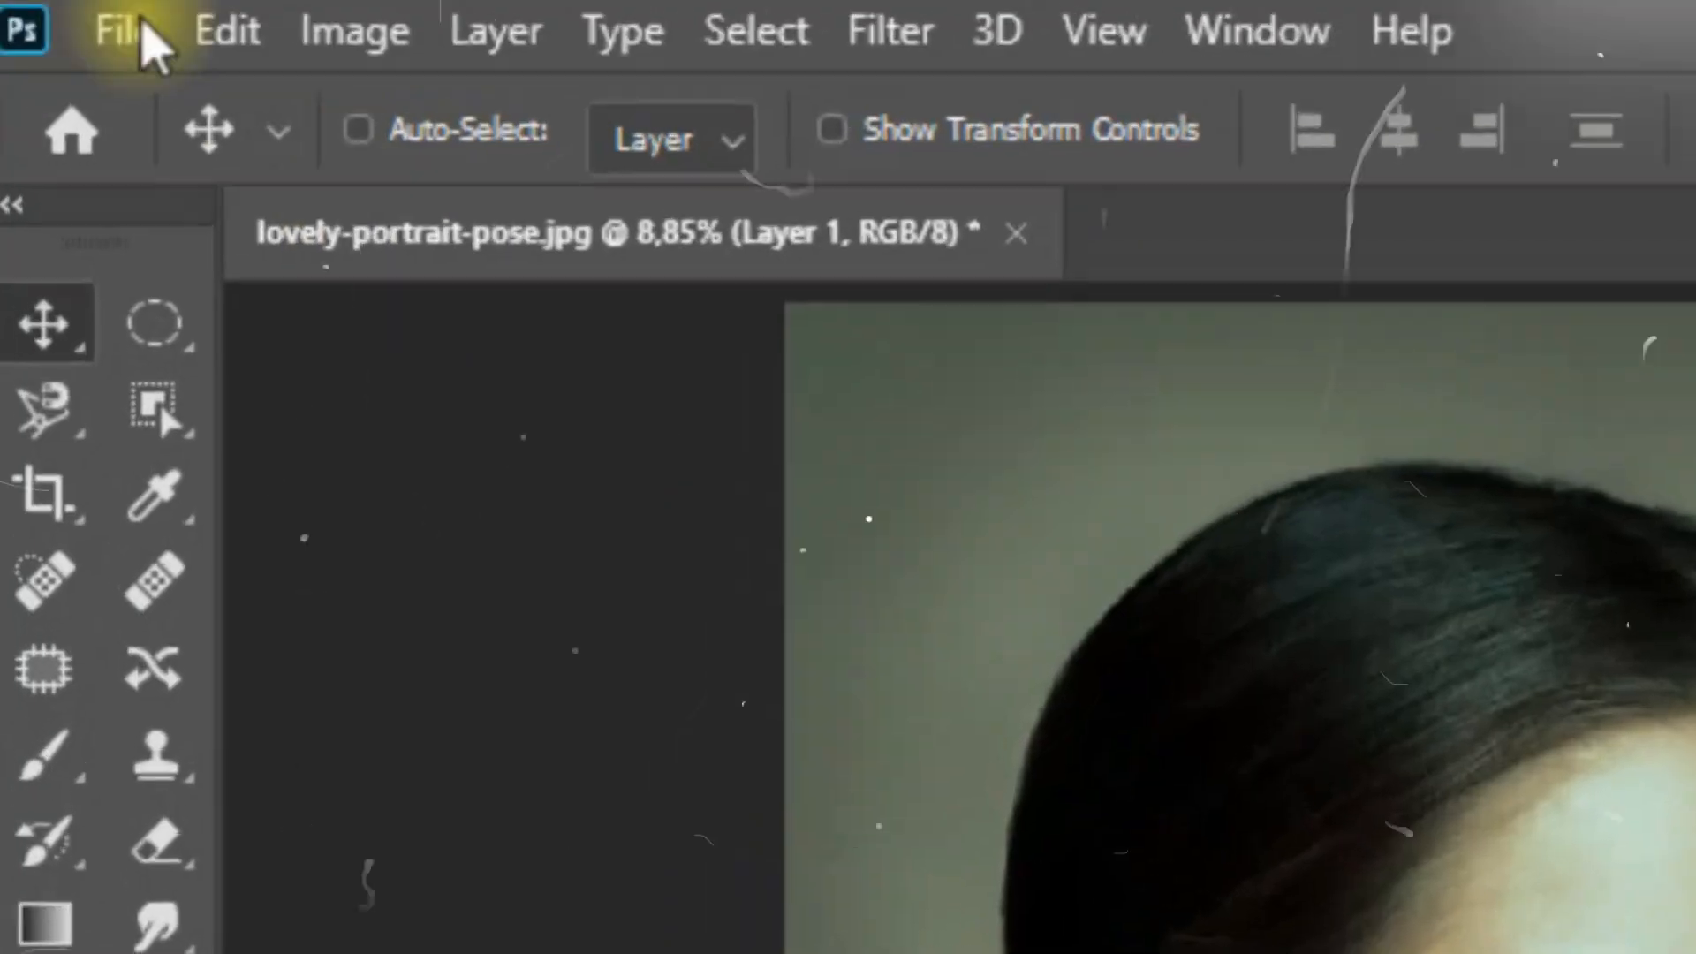
# Step: Save the document as the Photoshop file sp-camRaw.psd with Maximize Compatibility enabled
pyautogui.click(141, 40)
pyautogui.click(617, 875)
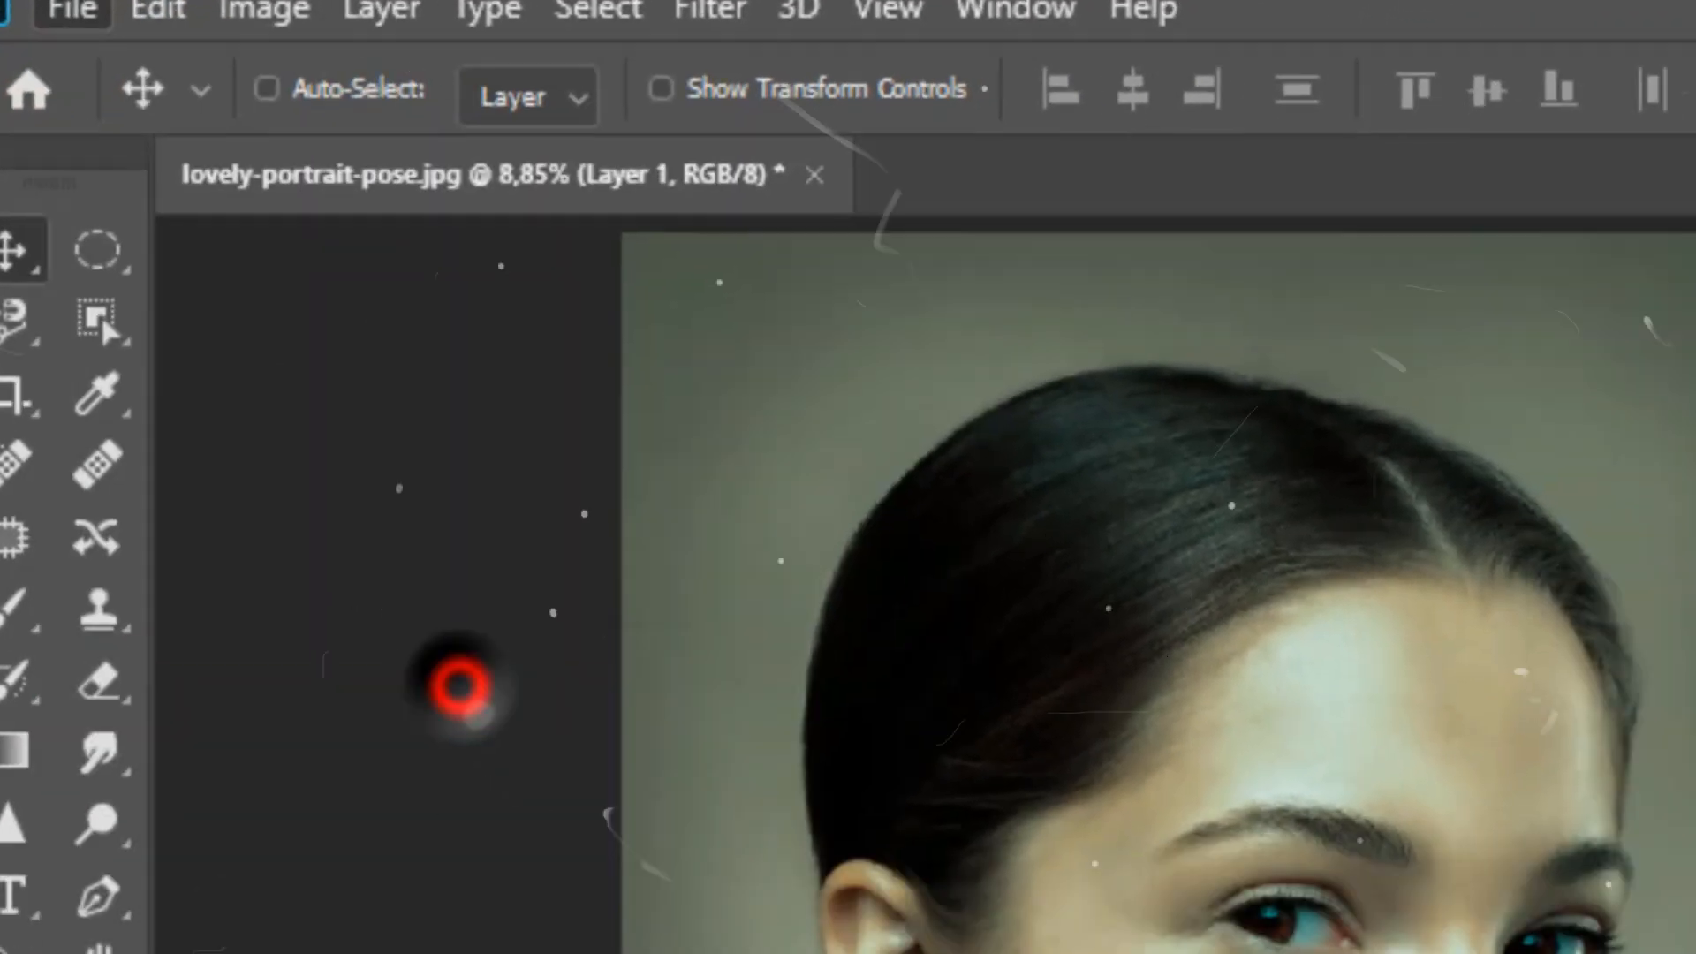
pyautogui.click(1180, 815)
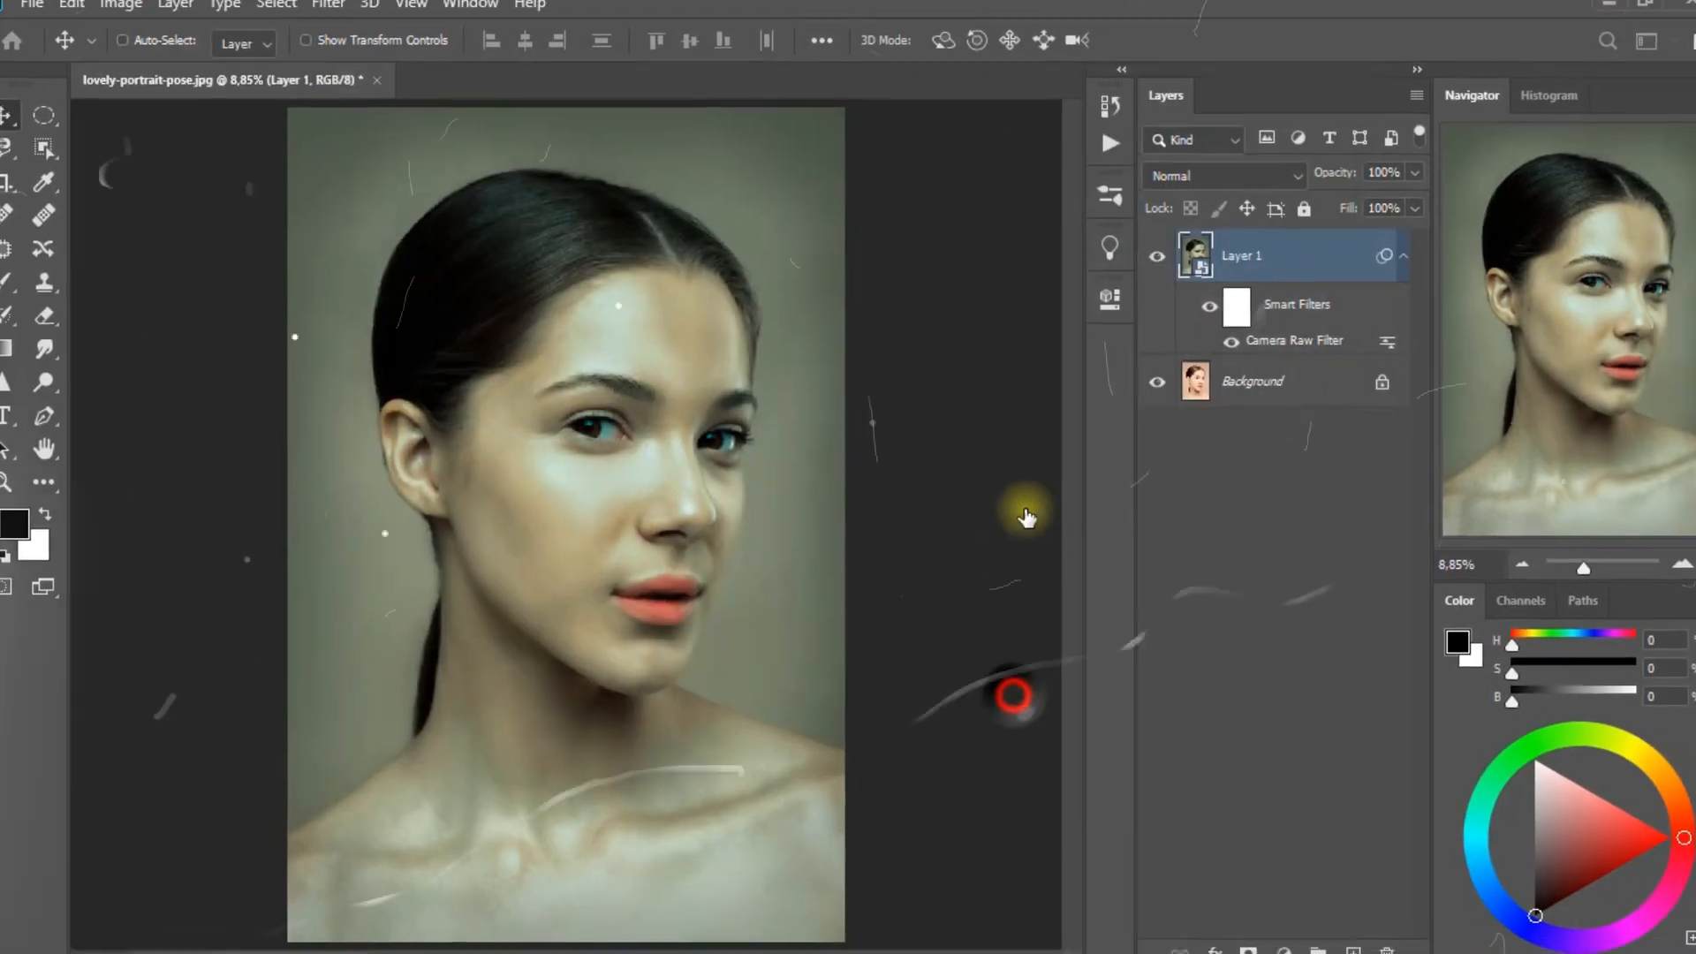
pyautogui.click(719, 885)
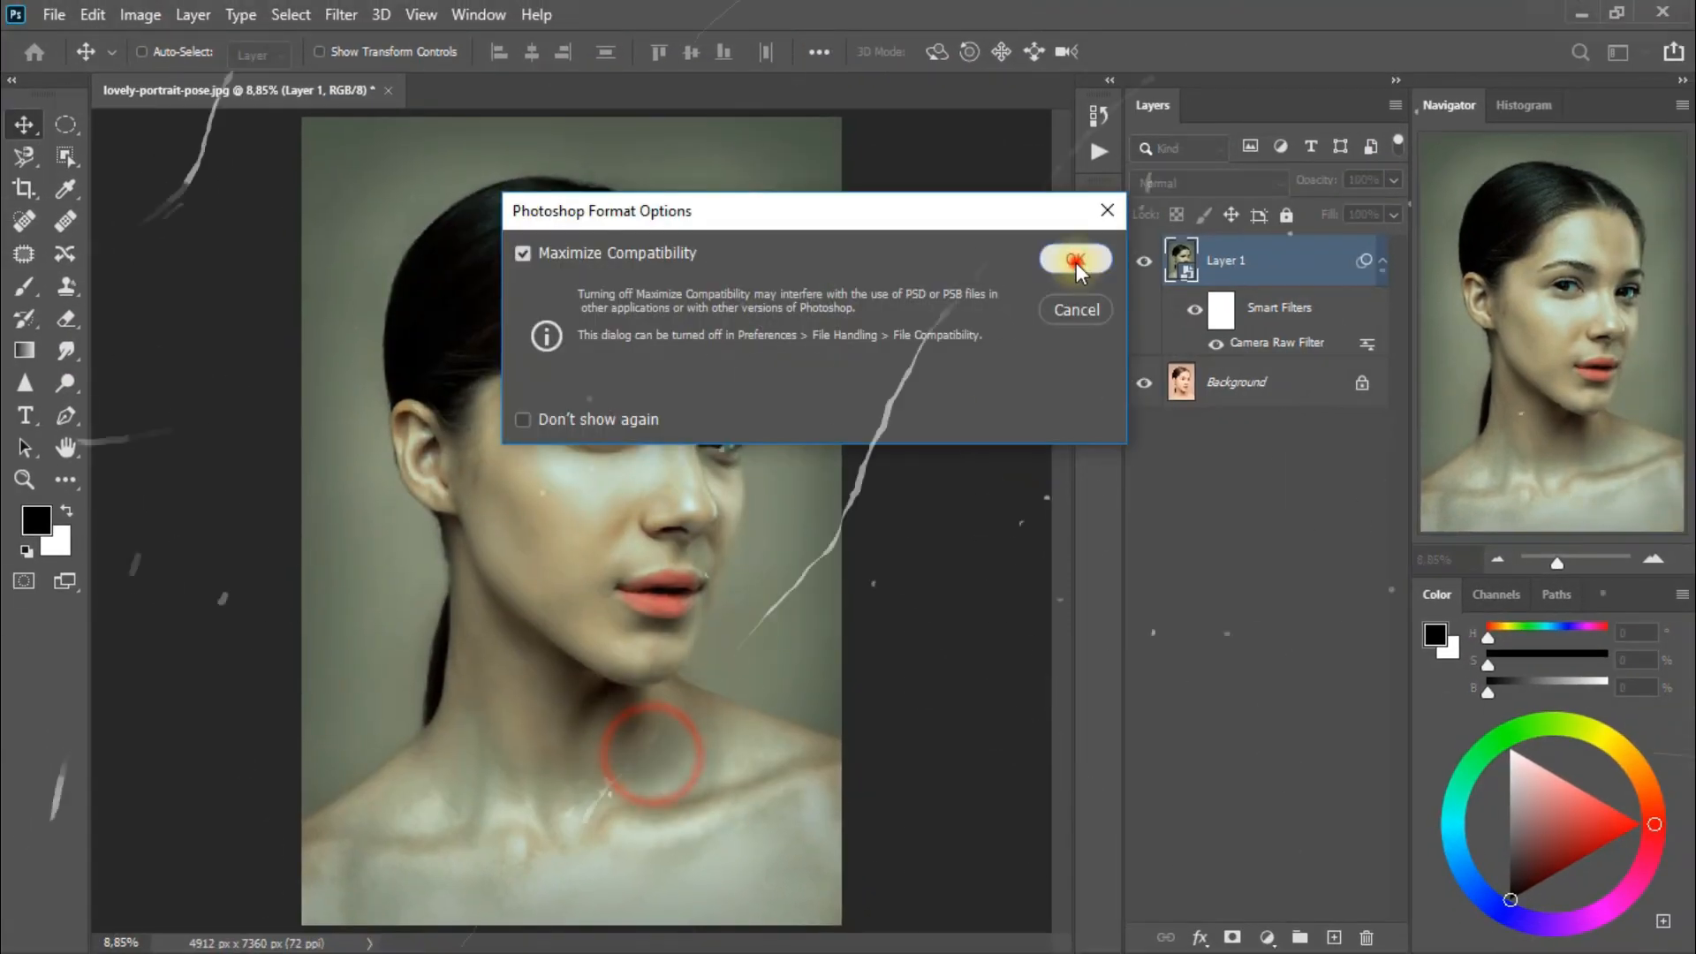
pyautogui.click(1076, 260)
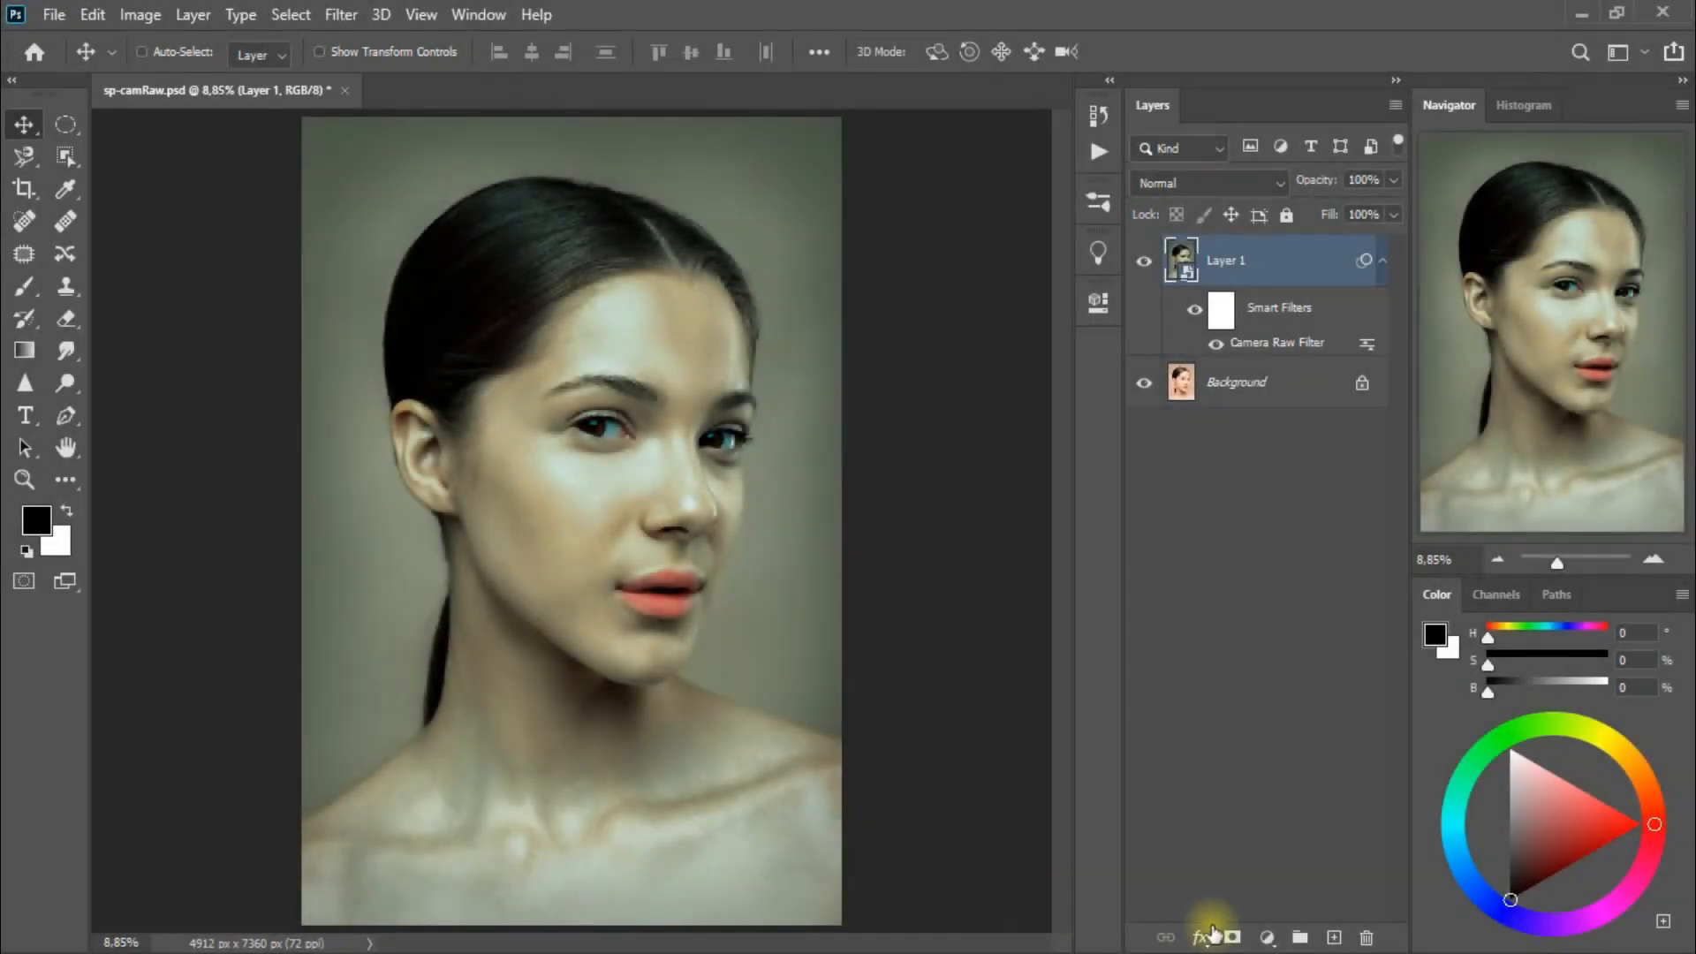
# Step: Add a Color Lookup adjustment layer above Layer 1 using the TealOrangePlusContrast.3DL 3D LUT
pyautogui.click(1267, 937)
pyautogui.click(1386, 795)
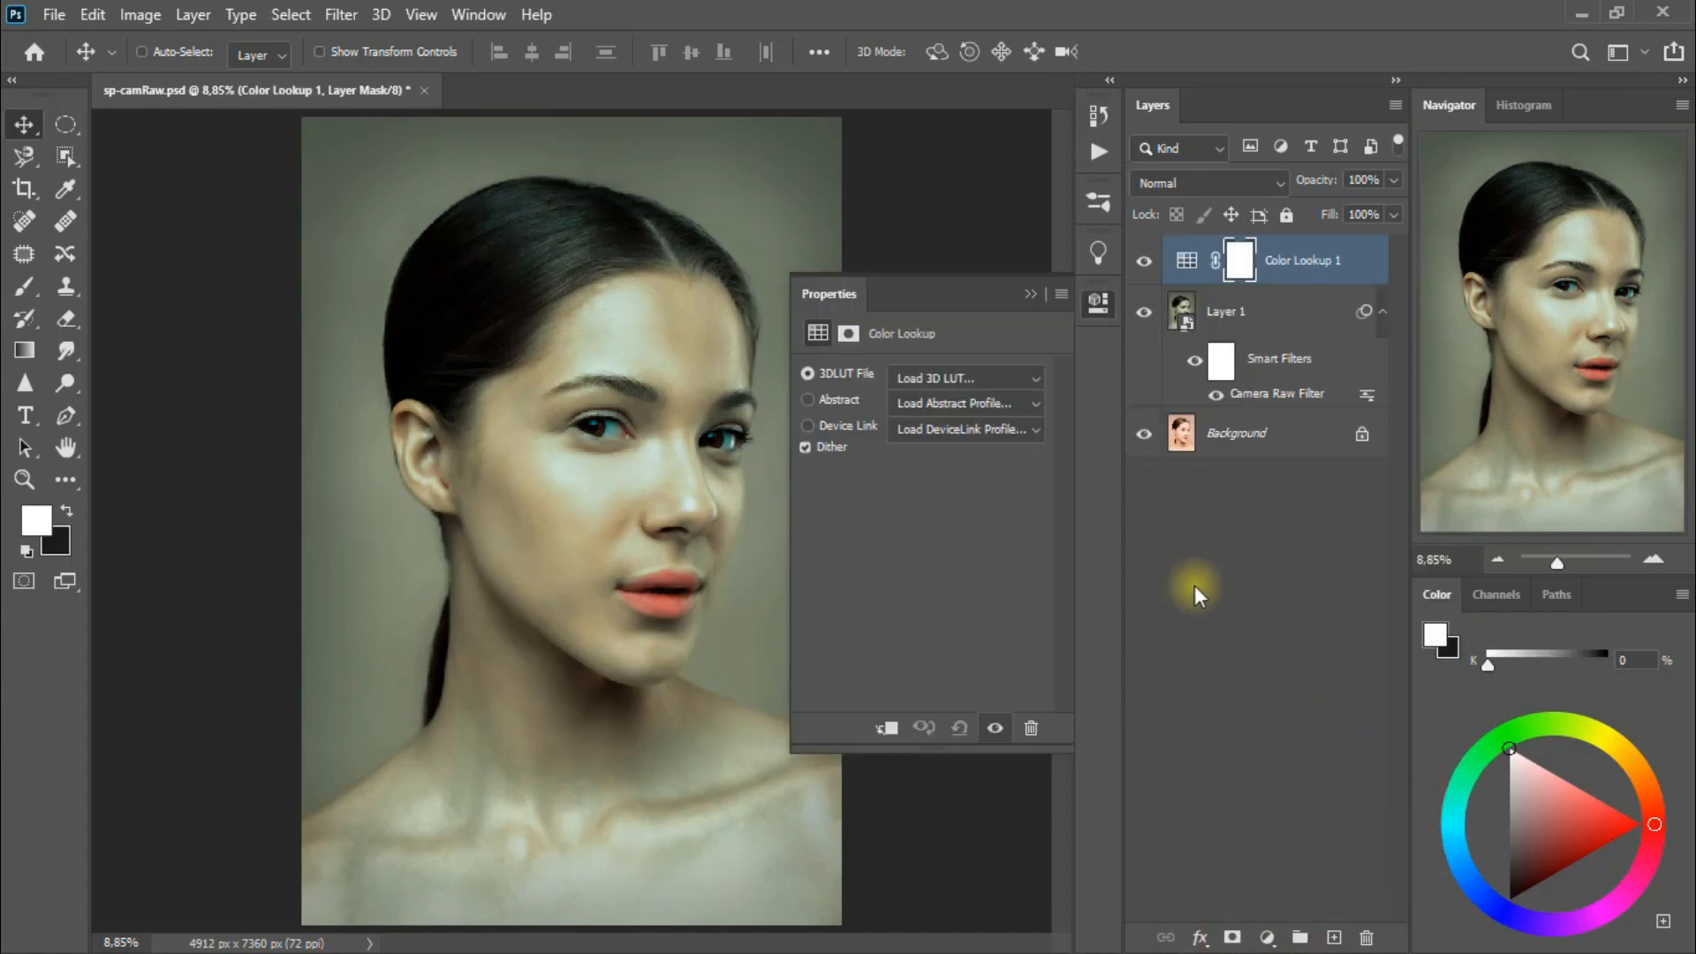
pyautogui.click(1003, 374)
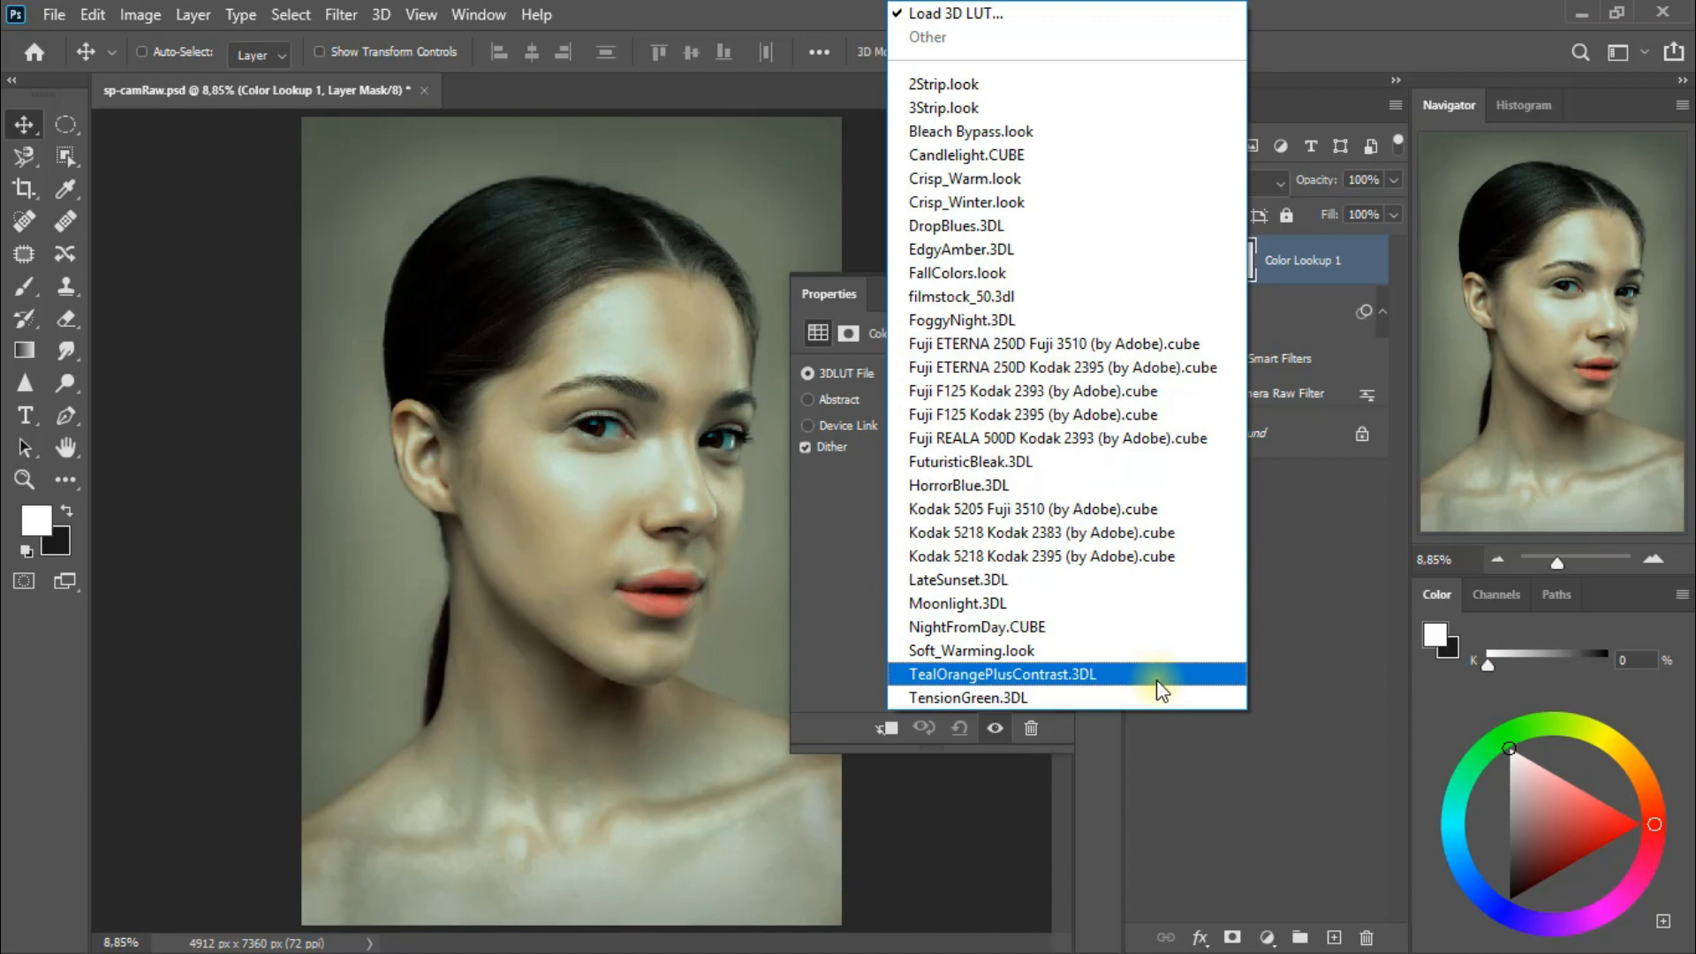
pyautogui.click(1157, 679)
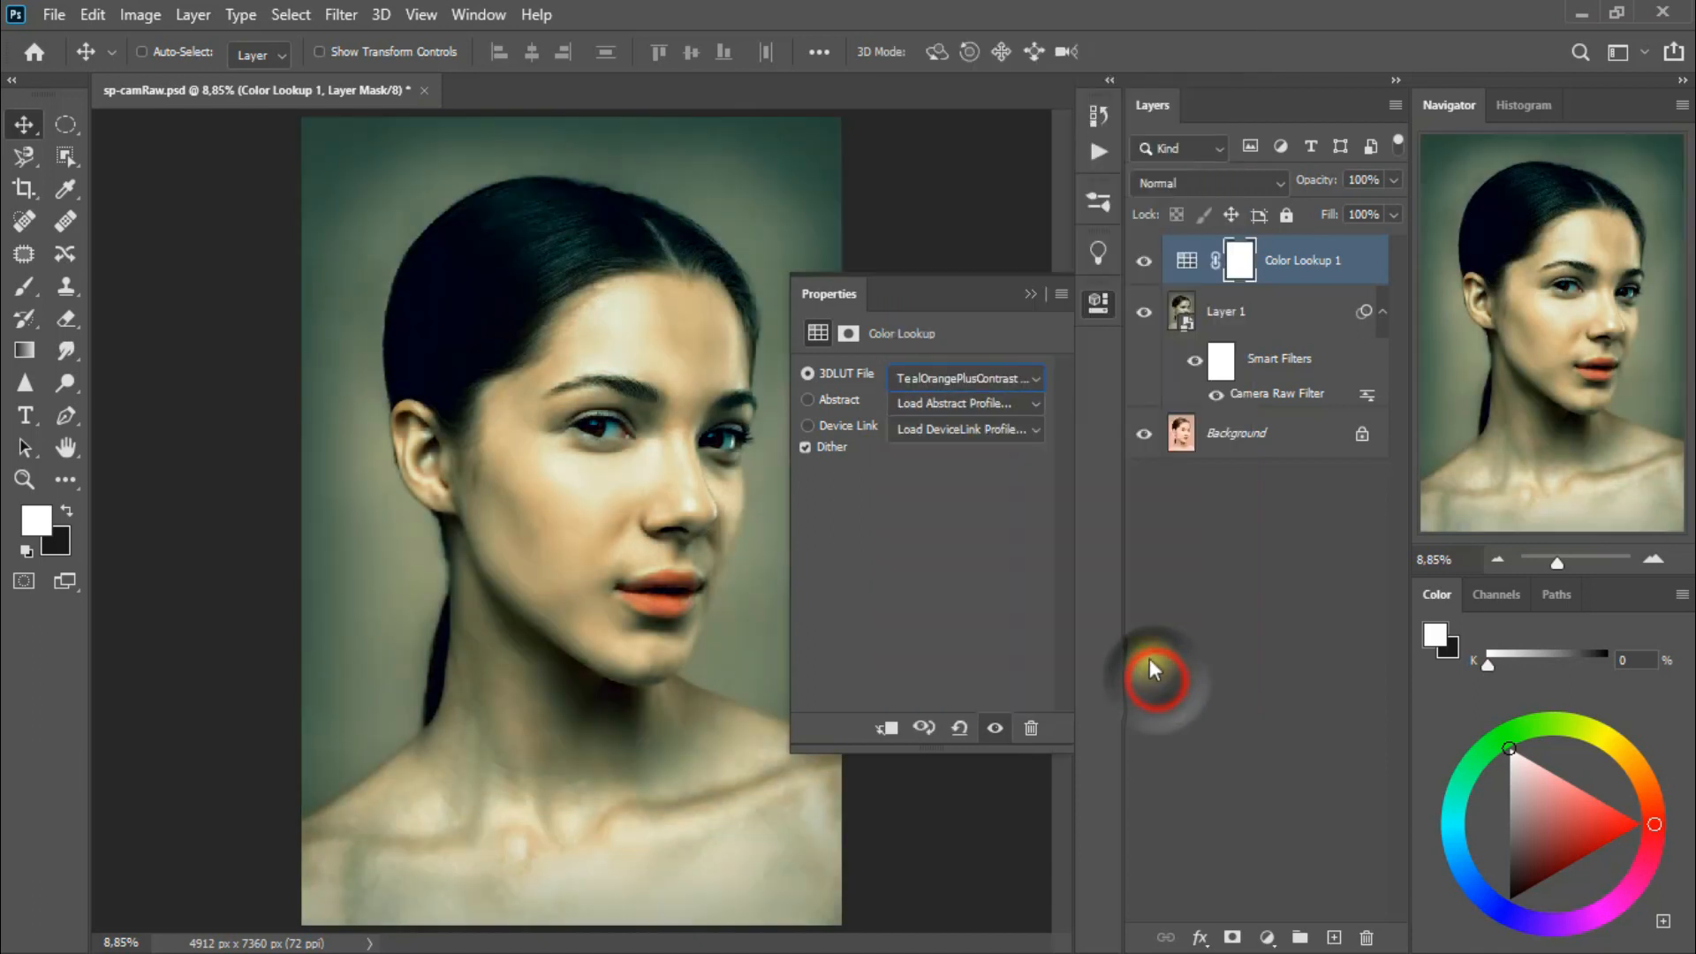
pyautogui.click(1027, 295)
# Step: Set the Color Lookup layer's blend mode to Luminosity and compare the image with and without it
pyautogui.click(1195, 186)
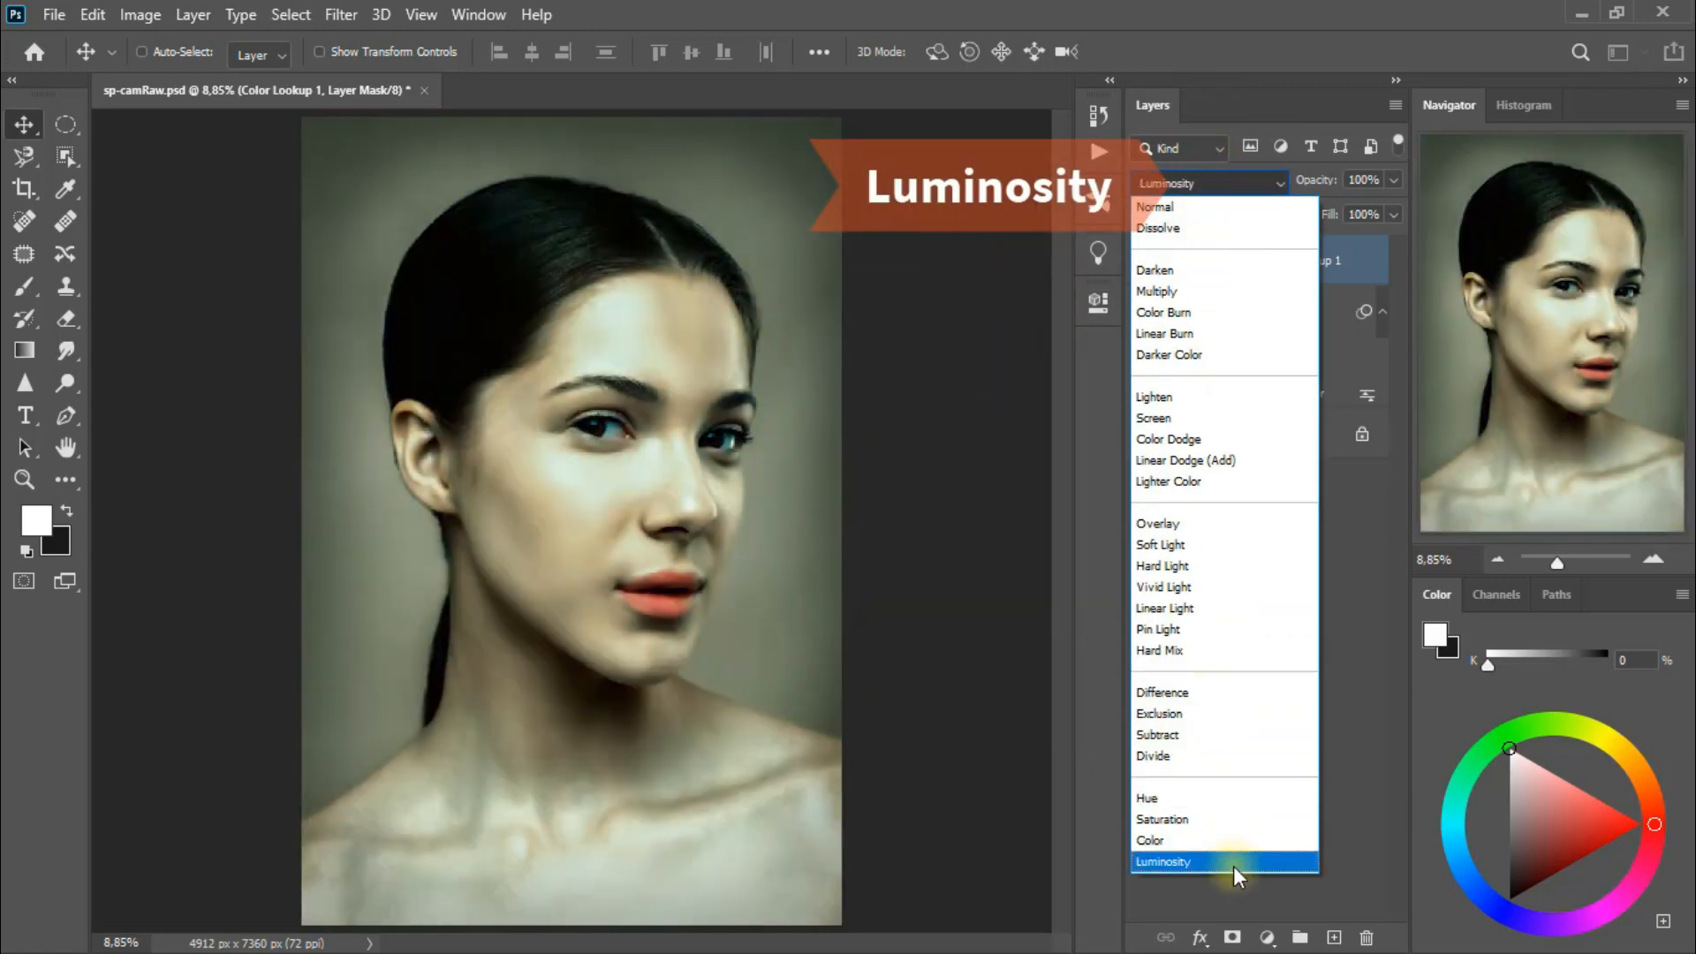
pyautogui.click(1234, 863)
pyautogui.click(1149, 260)
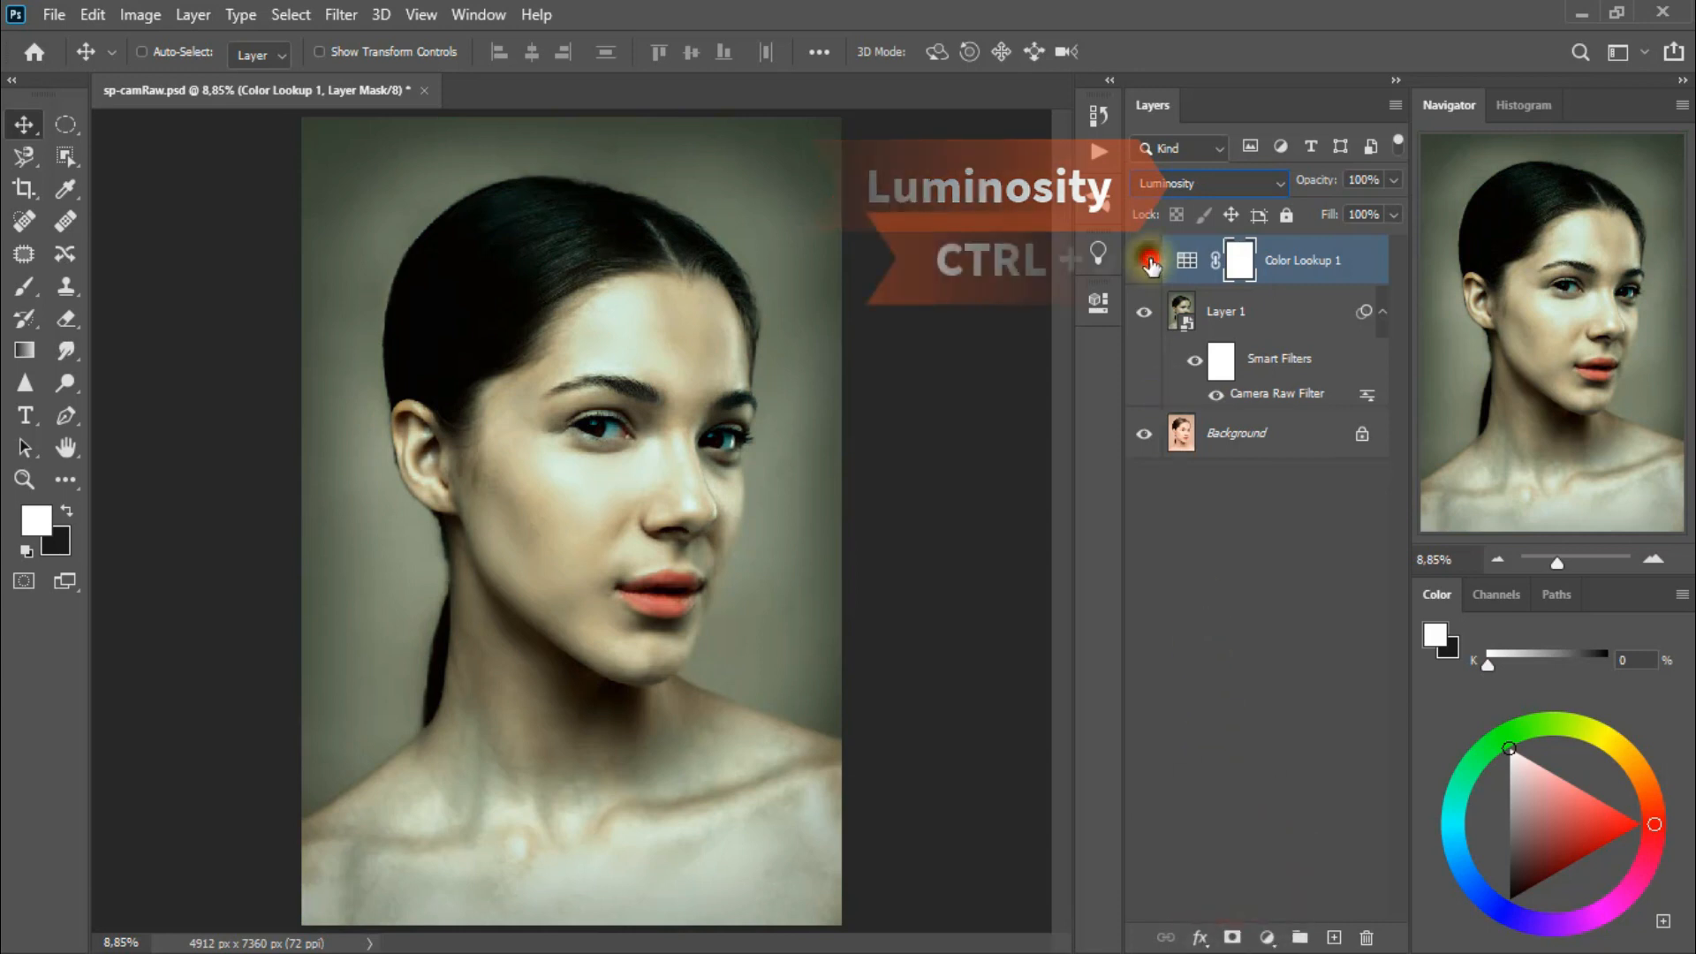
pyautogui.click(1149, 261)
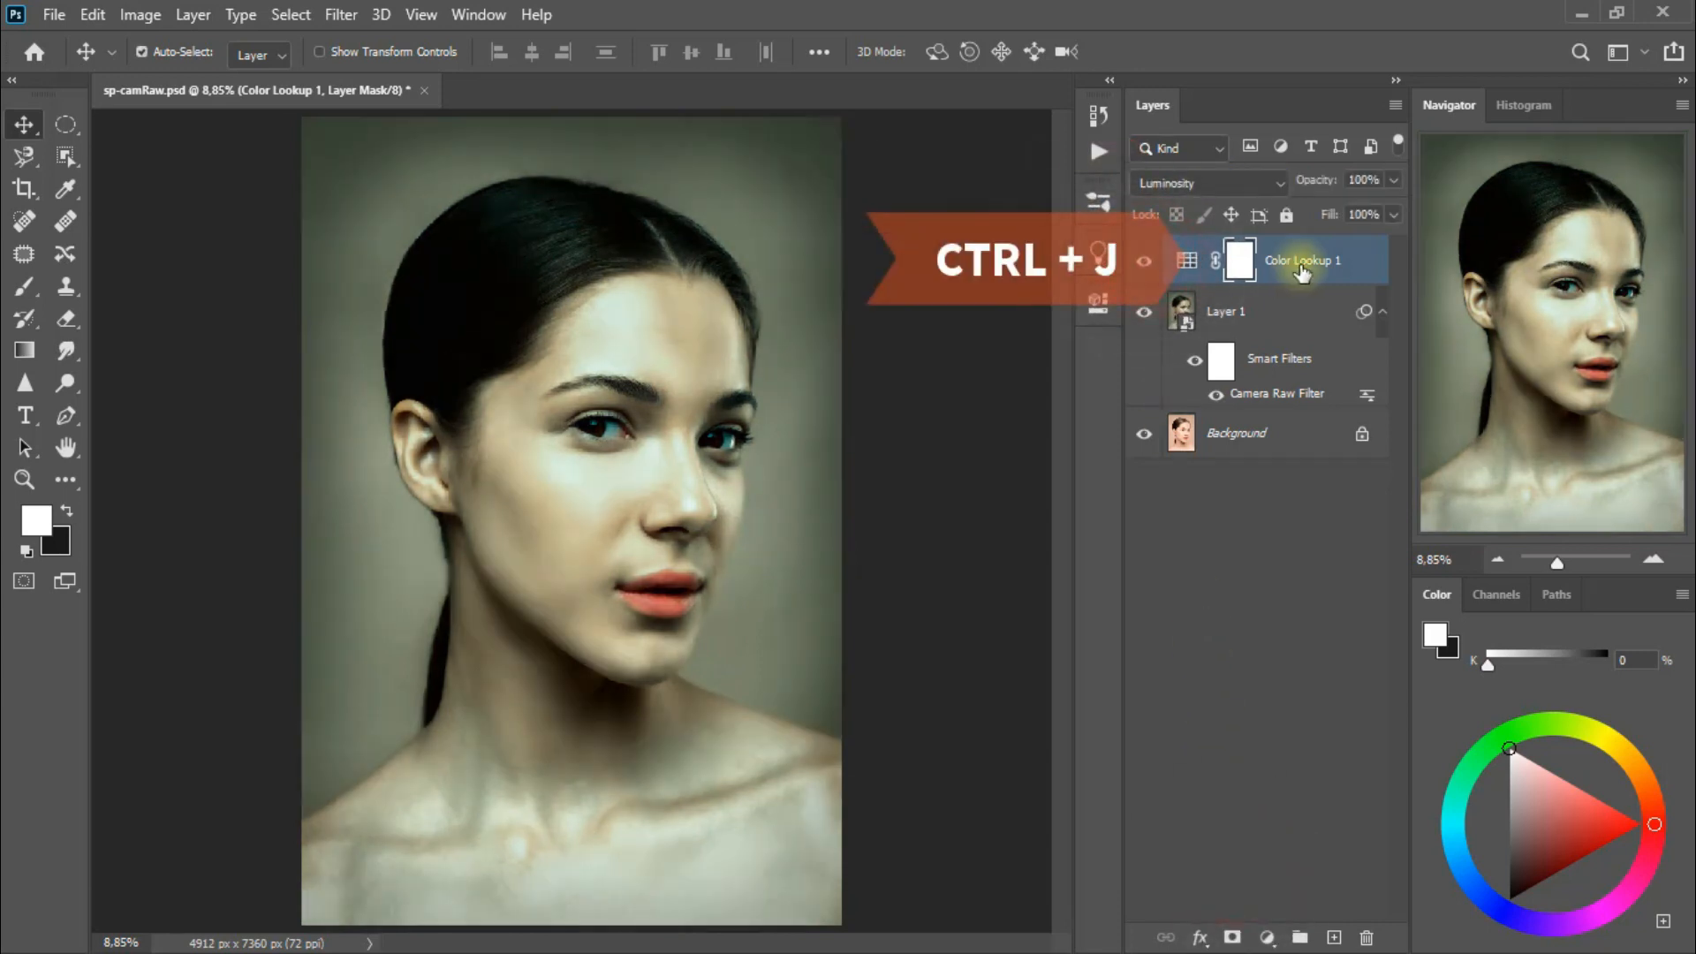
# Step: Duplicate the Color Lookup 1 layer and set the copy's blend mode to Color
pyautogui.hotkey('ctrl', 'j')
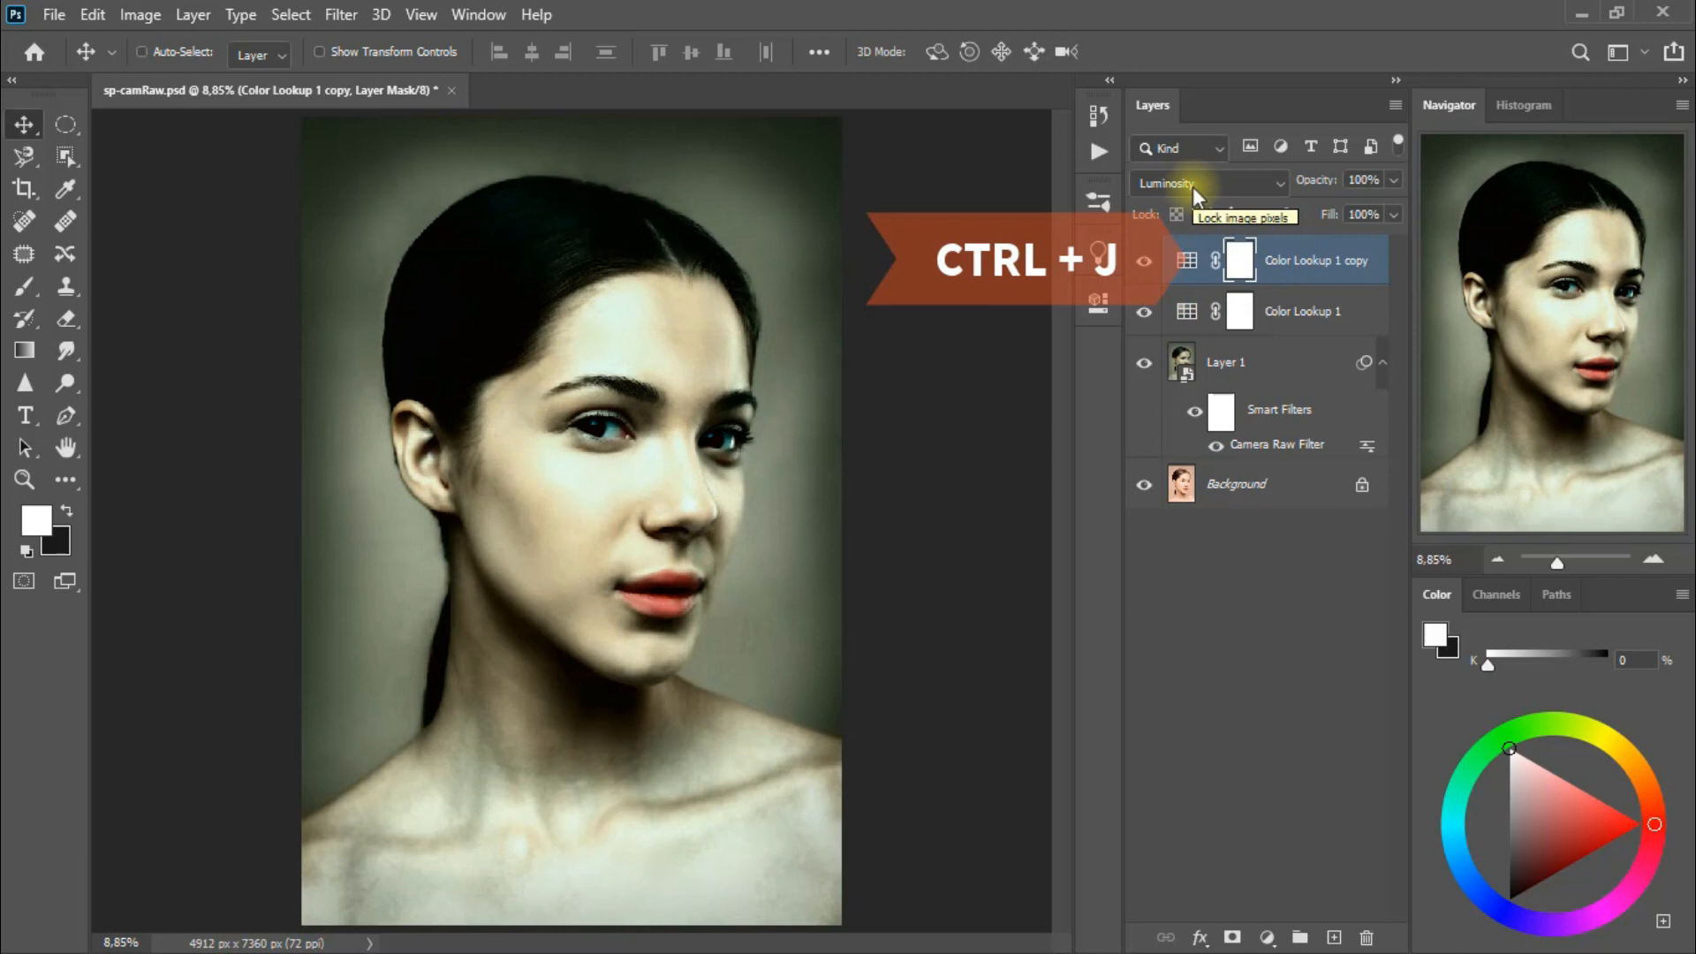
pyautogui.click(1192, 185)
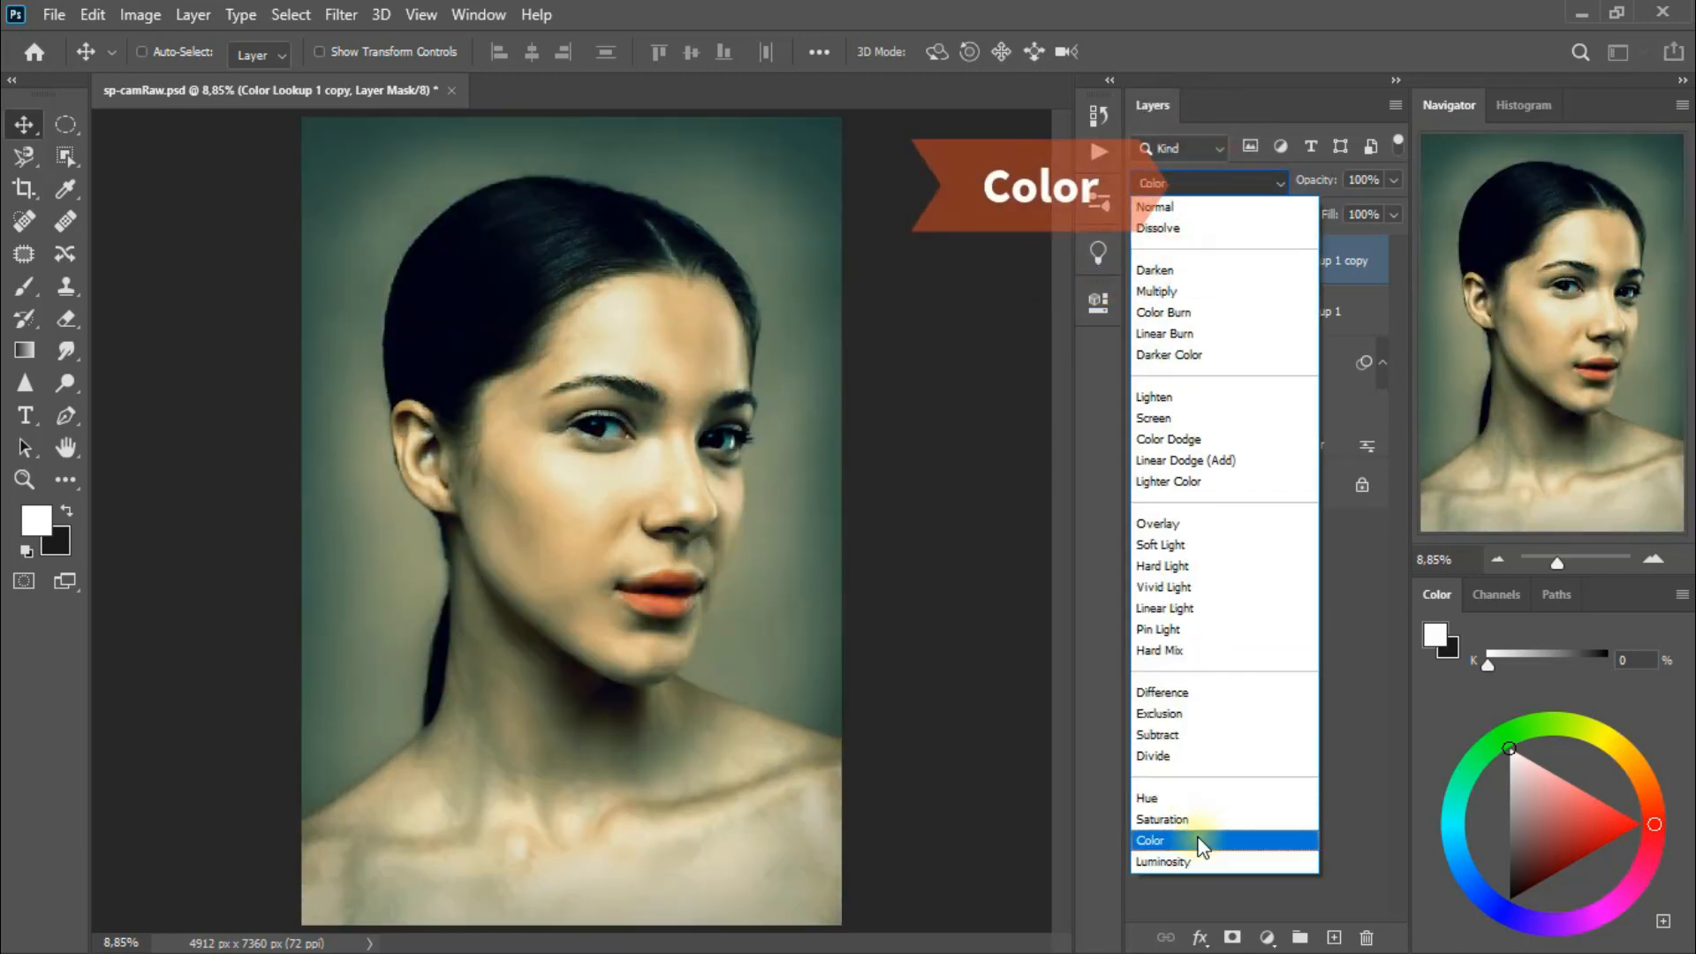
pyautogui.click(1200, 840)
pyautogui.click(1143, 258)
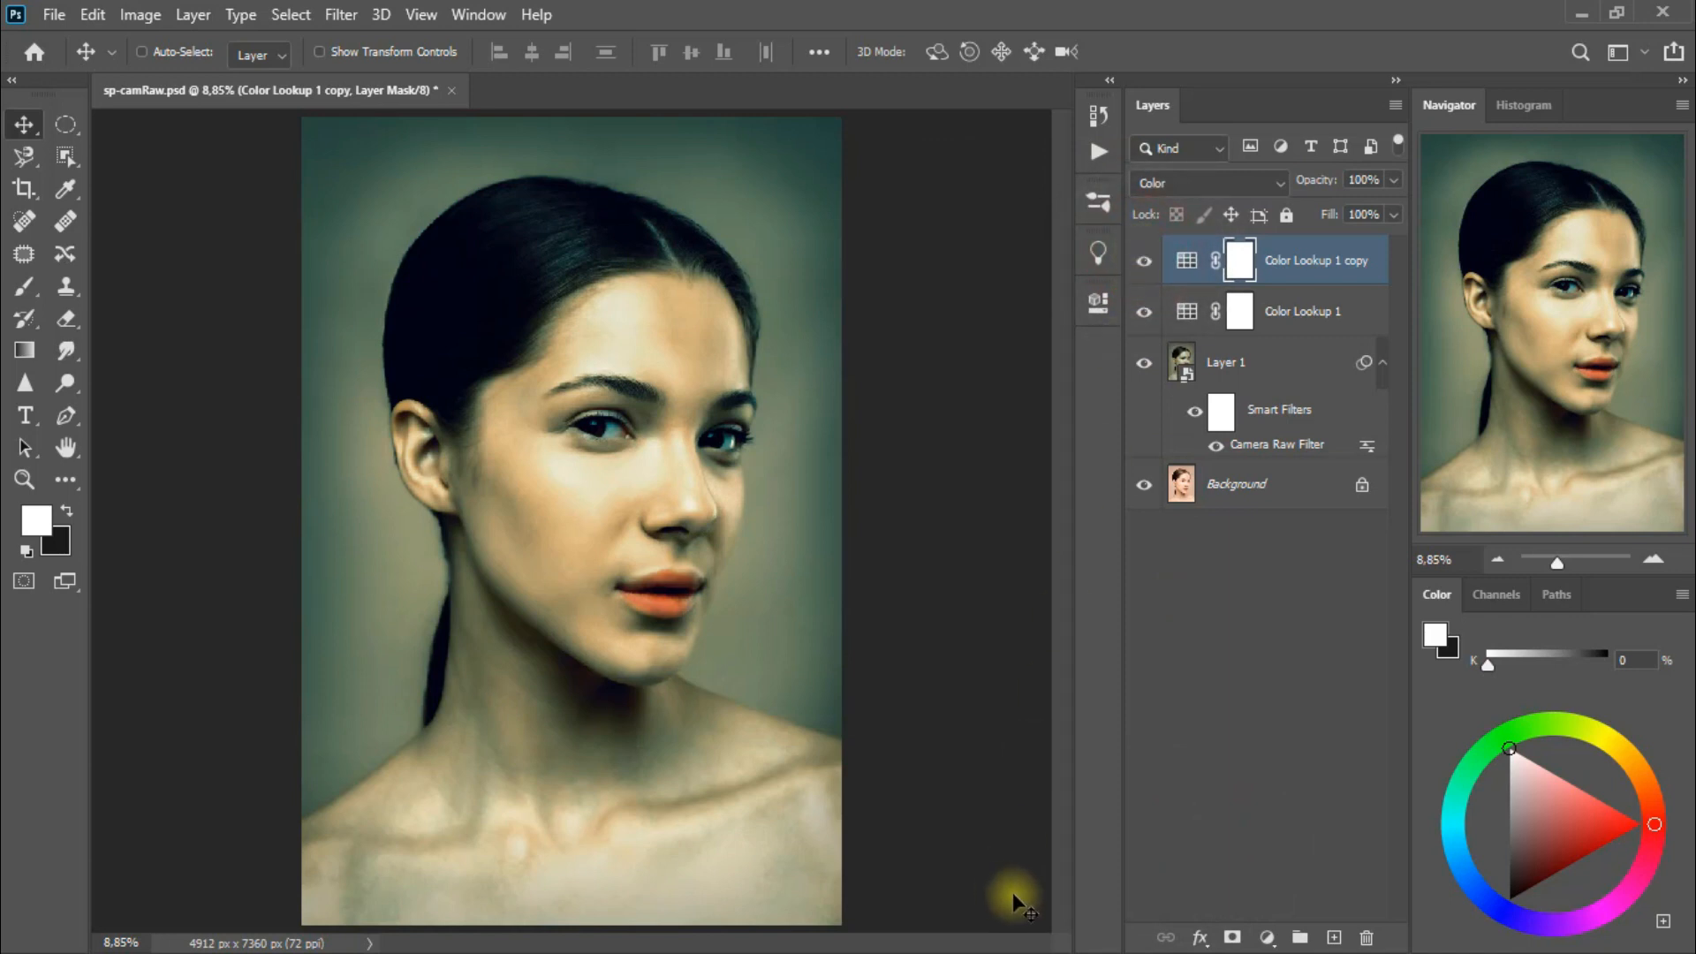
# Step: Group both Color Lookup layers with Layer 1 and add a layer mask to the group
pyautogui.keyDown('shift'); pyautogui.click(1334, 364); pyautogui.keyUp('shift')
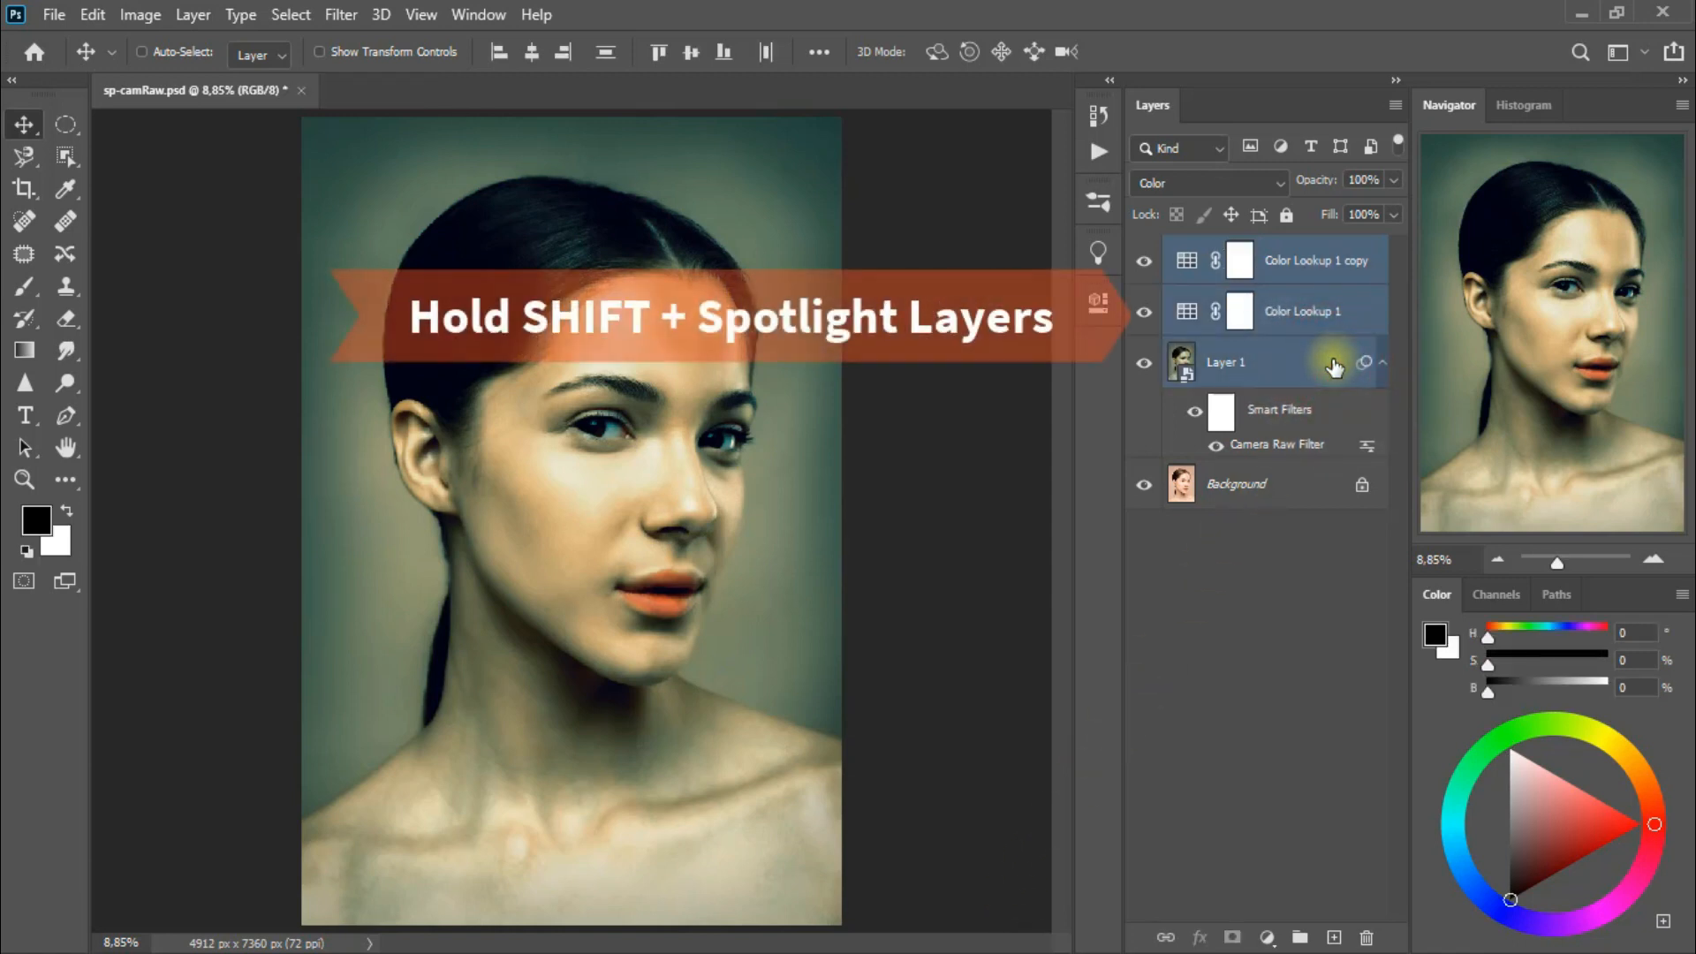
pyautogui.hotkey('ctrl', 'g')
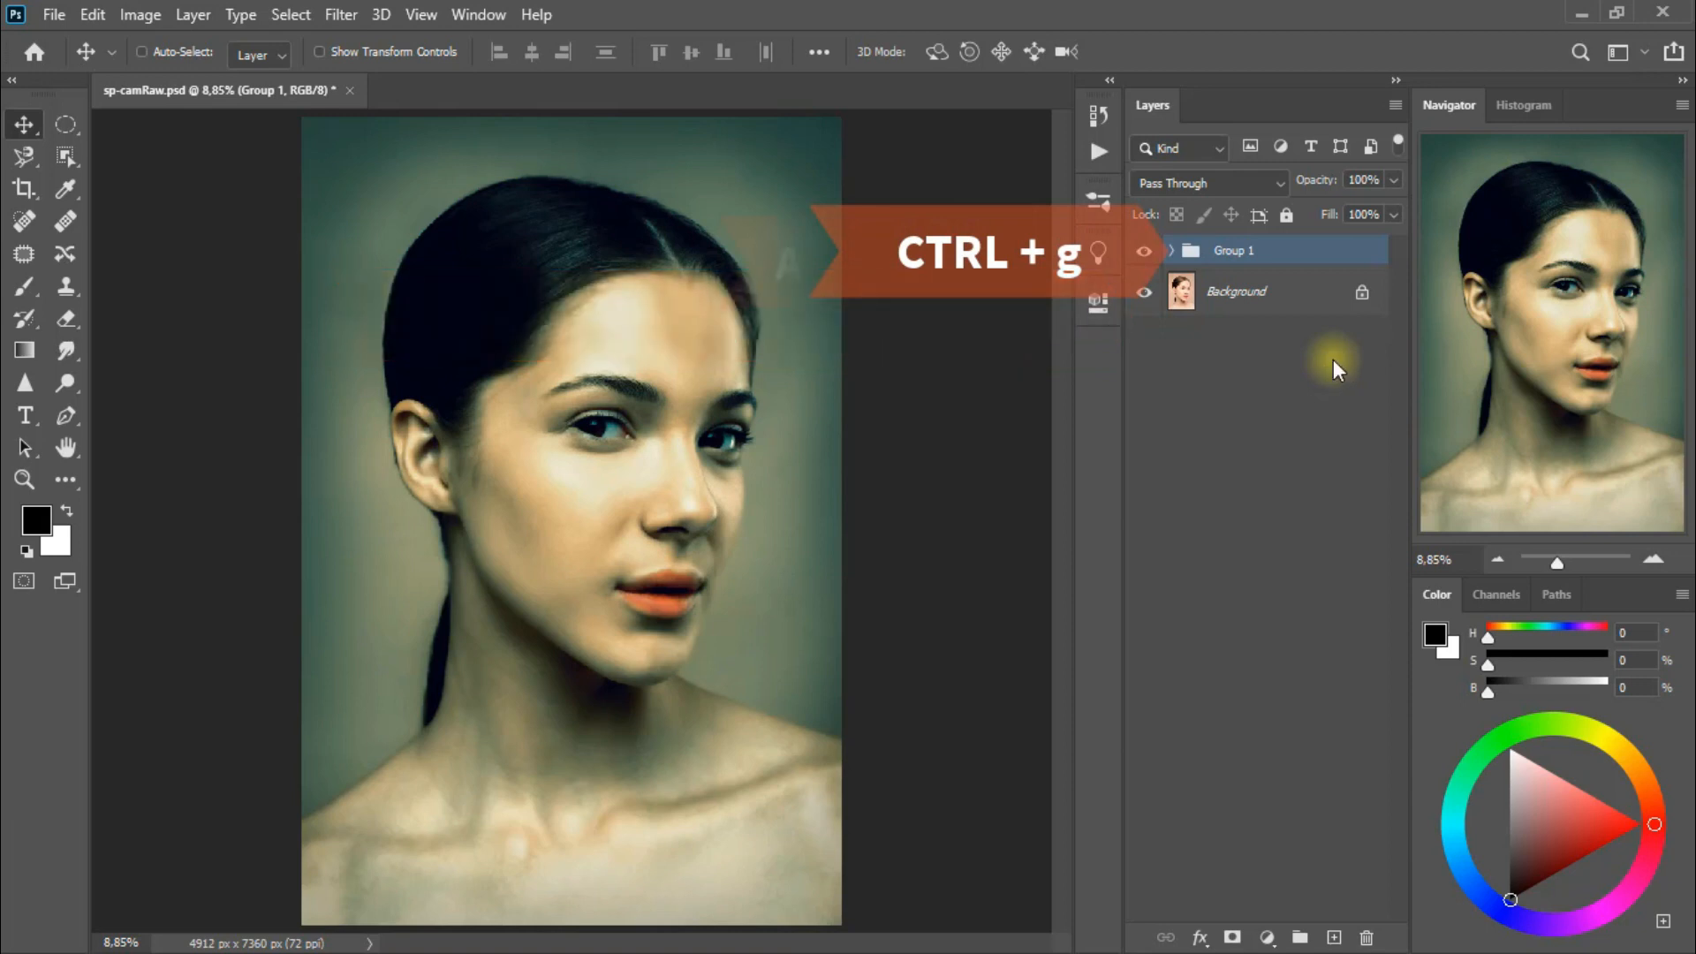
pyautogui.click(1236, 936)
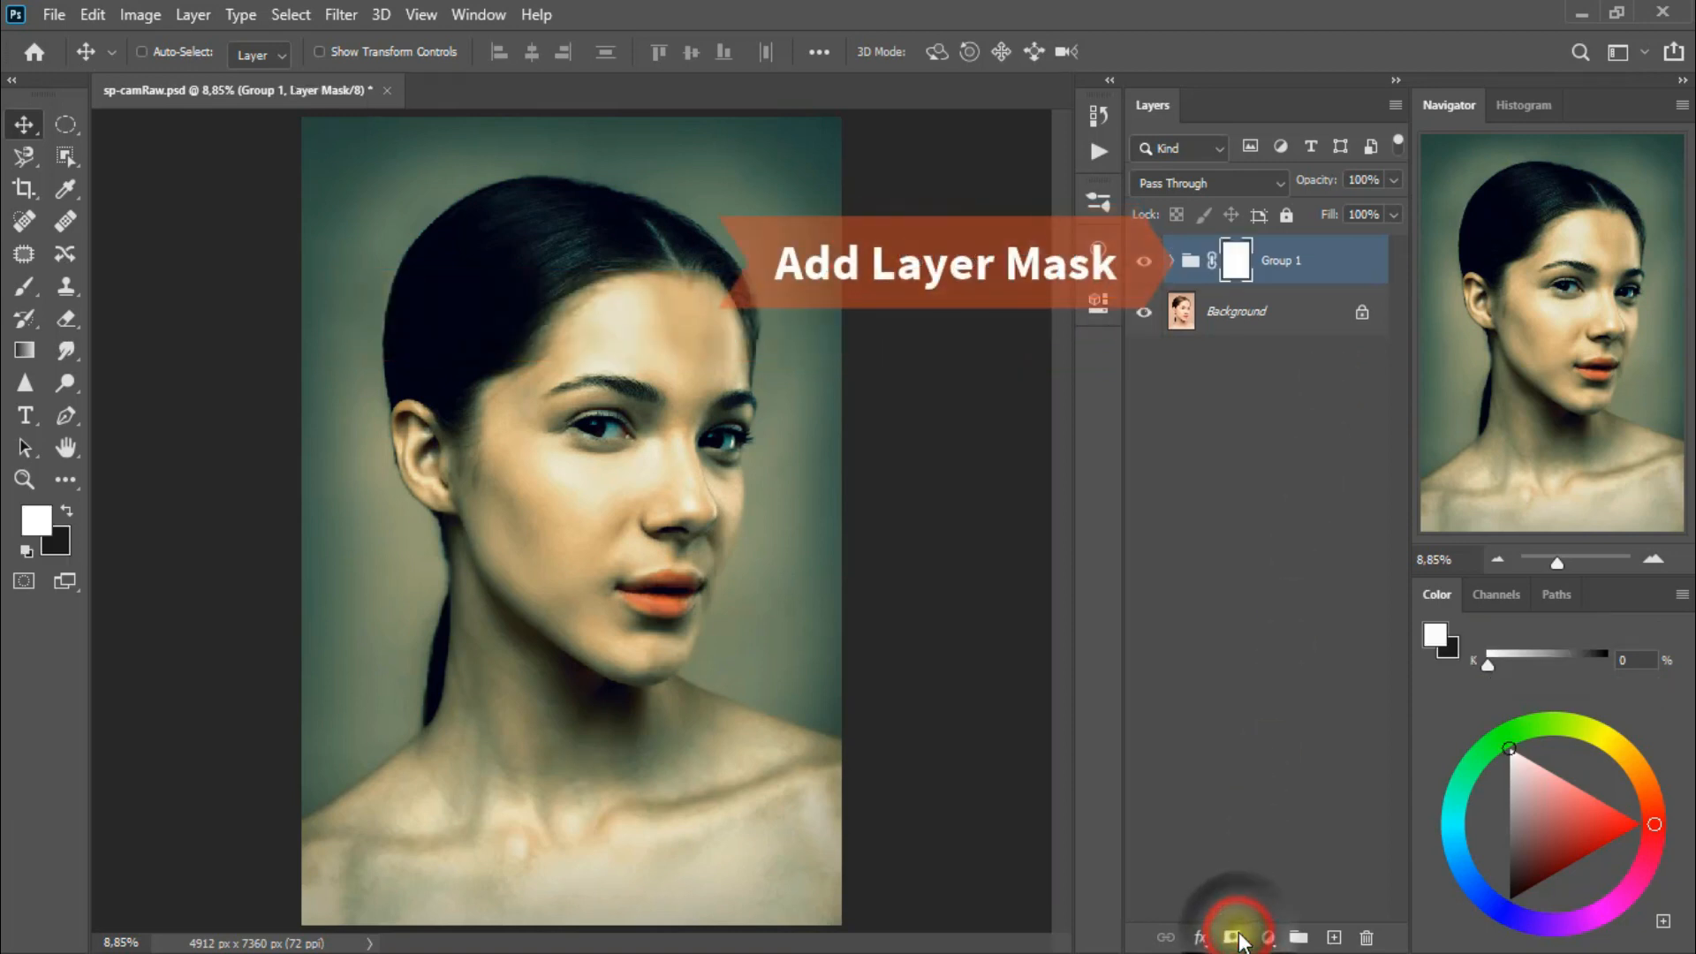
# Step: Set up the Eraser tool with a soft round 300 px brush at 12% opacity
pyautogui.click(67, 318)
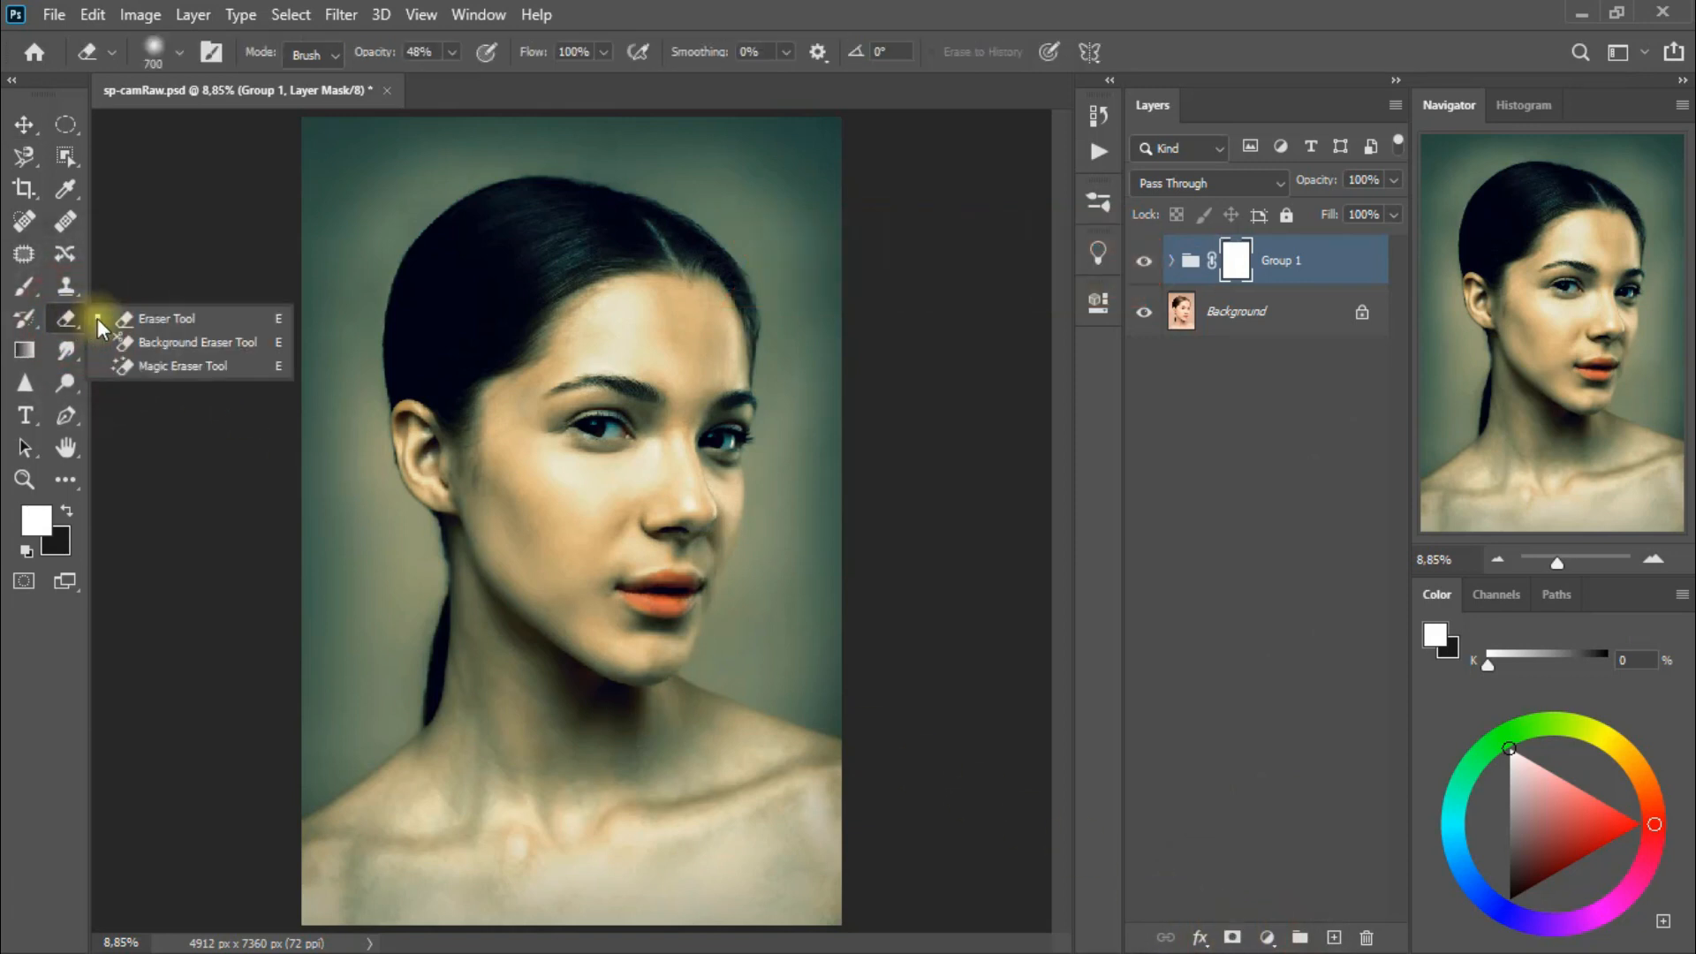
pyautogui.click(188, 318)
pyautogui.rightClick(532, 255)
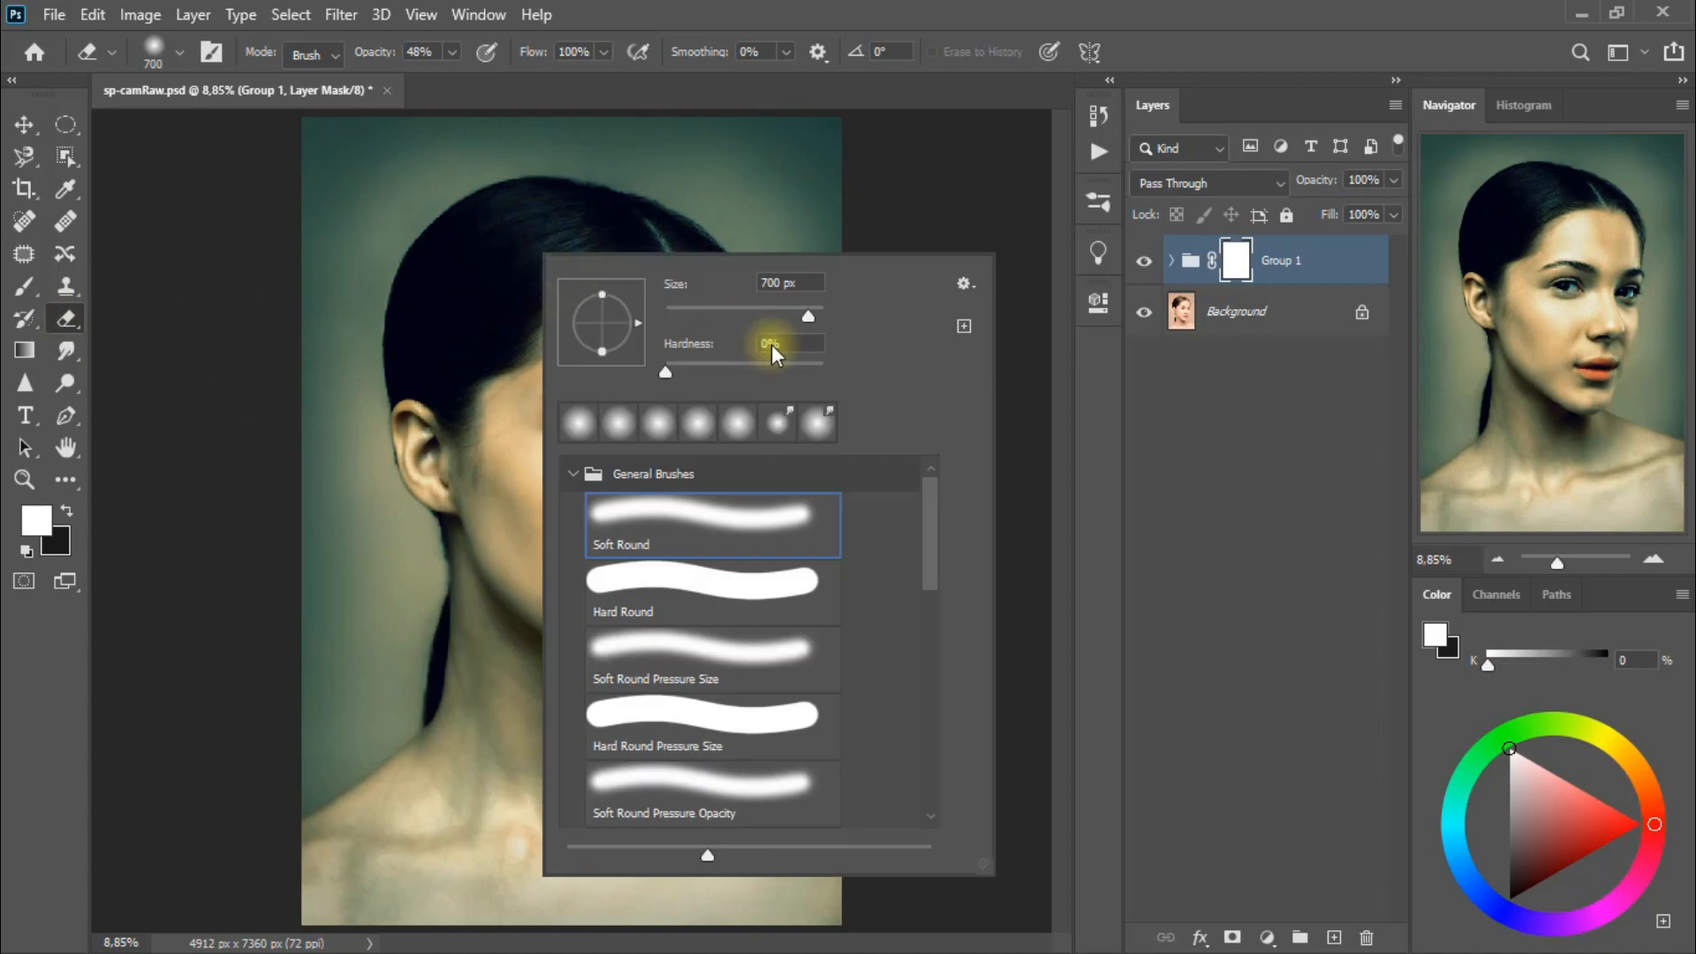
pyautogui.click(875, 15)
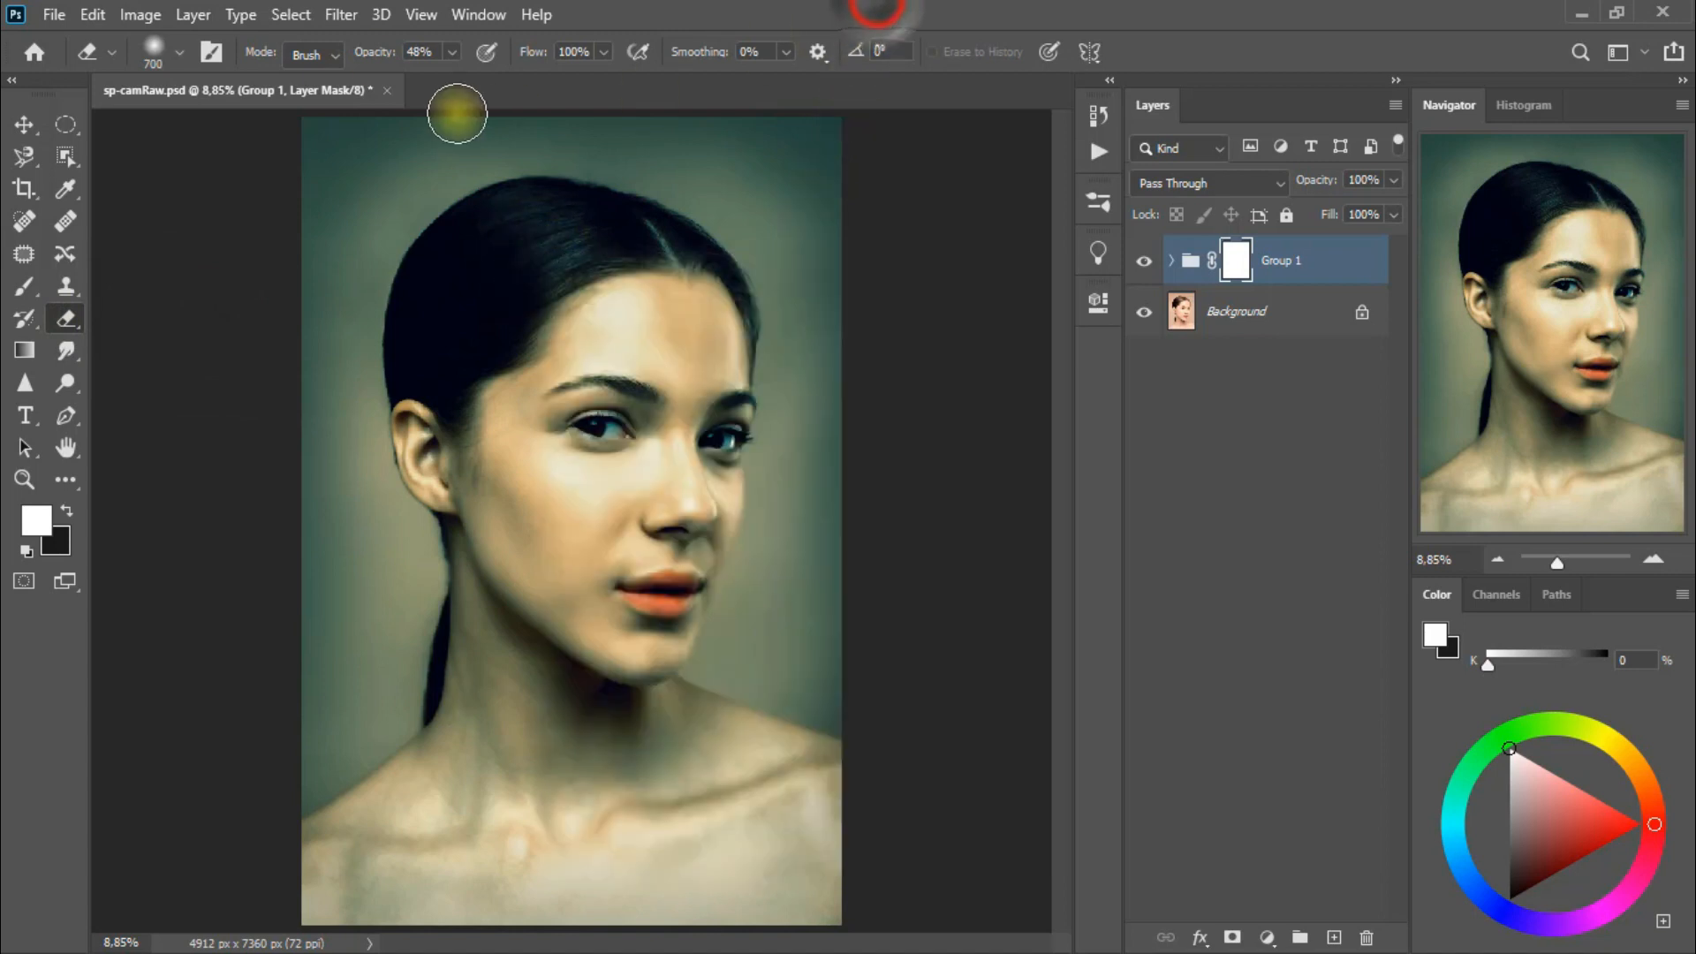
pyautogui.click(452, 52)
pyautogui.moveTo(429, 82); pyautogui.dragTo(411, 86)
pyautogui.click(685, 12)
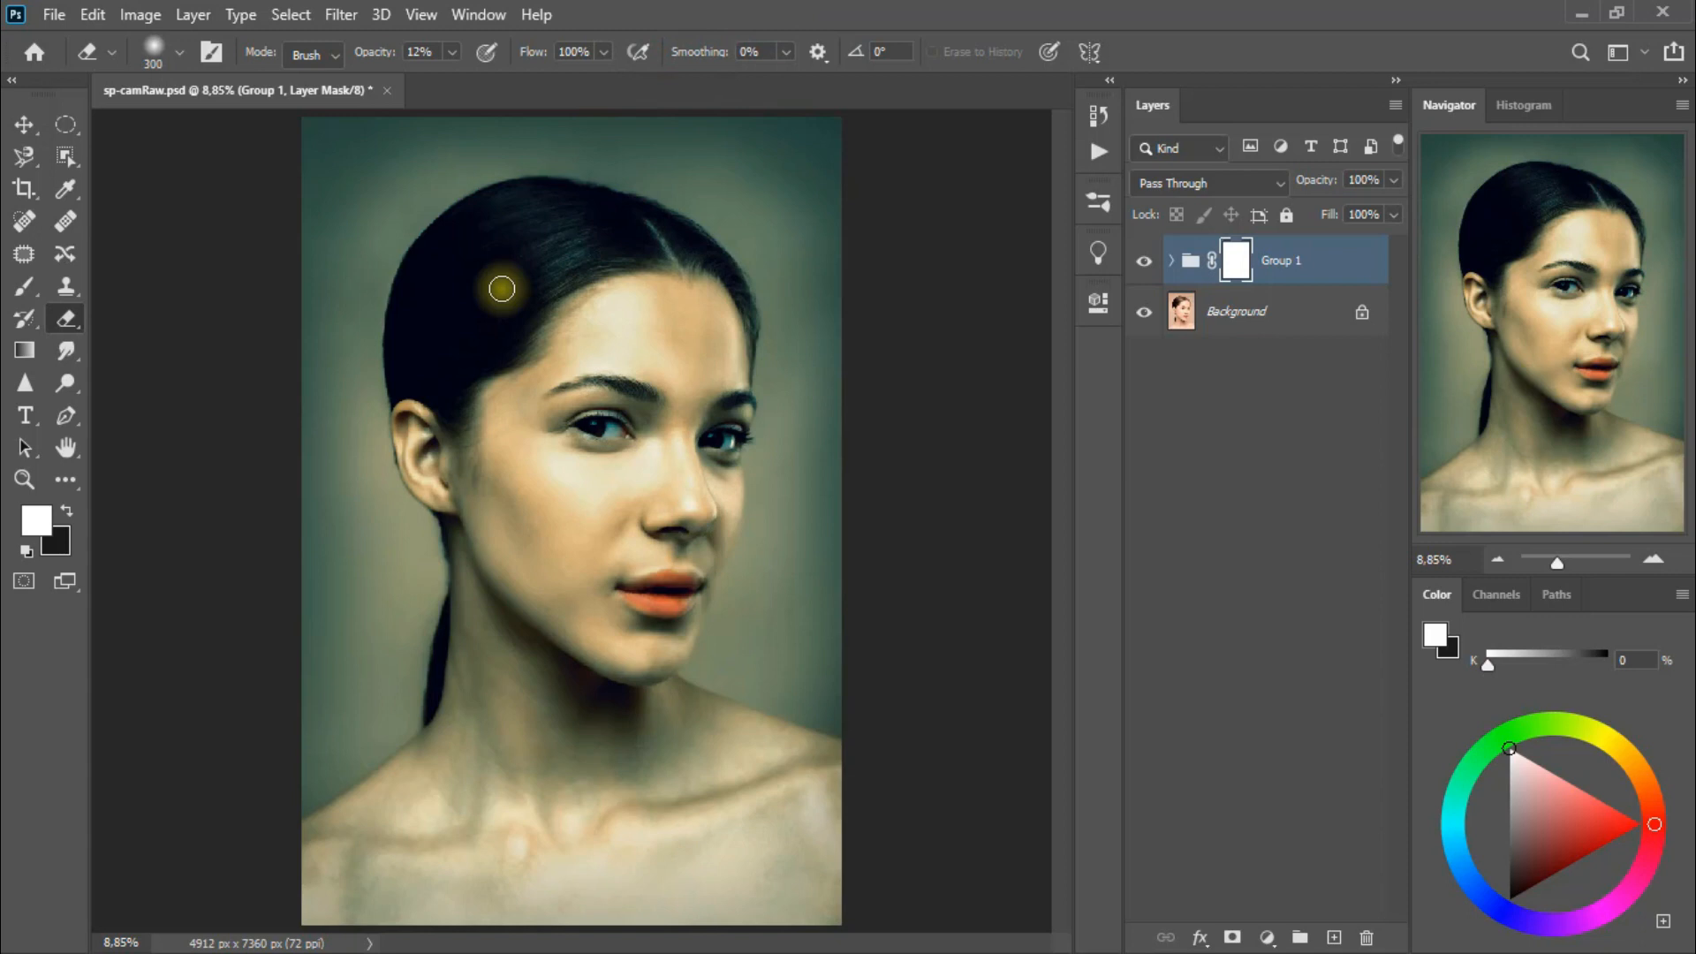
# Step: Erase the Group 1 mask over the woman's hair with repeated soft strokes to bring back its original brown tone
pyautogui.moveTo(587, 256); pyautogui.dragTo(512, 311)
pyautogui.moveTo(545, 303)
pyautogui.mouseDown()
pyautogui.moveTo(485, 352)
pyautogui.moveTo(455, 353)
pyautogui.mouseUp()
pyautogui.moveTo(440, 341)
pyautogui.mouseDown()
pyautogui.moveTo(466, 278)
pyautogui.moveTo(521, 235)
pyautogui.mouseUp()
pyautogui.moveTo(594, 232); pyautogui.dragTo(653, 255)
pyautogui.moveTo(598, 231)
pyautogui.mouseDown()
pyautogui.moveTo(686, 247)
pyautogui.moveTo(721, 274)
pyautogui.mouseUp()
pyautogui.moveTo(613, 231)
pyautogui.mouseDown()
pyautogui.moveTo(545, 231)
pyautogui.moveTo(499, 269)
pyautogui.mouseUp()
pyautogui.moveTo(521, 223)
pyautogui.mouseDown()
pyautogui.moveTo(464, 375)
pyautogui.moveTo(418, 300)
pyautogui.mouseUp()
pyautogui.moveTo(403, 361)
pyautogui.mouseDown()
pyautogui.moveTo(480, 216)
pyautogui.moveTo(433, 296)
pyautogui.mouseUp()
pyautogui.moveTo(571, 229); pyautogui.dragTo(468, 283)
pyautogui.moveTo(559, 242); pyautogui.dragTo(424, 305)
pyautogui.moveTo(515, 266); pyautogui.dragTo(610, 237)
pyautogui.moveTo(640, 235)
pyautogui.mouseDown()
pyautogui.moveTo(704, 262)
pyautogui.moveTo(666, 238)
pyautogui.moveTo(618, 243)
pyautogui.mouseUp()
pyautogui.moveTo(576, 271)
pyautogui.mouseDown()
pyautogui.moveTo(518, 345)
pyautogui.moveTo(584, 258)
pyautogui.moveTo(719, 268)
pyautogui.mouseUp()
pyautogui.moveTo(598, 235); pyautogui.dragTo(565, 256)
pyautogui.moveTo(560, 262)
pyautogui.mouseDown()
pyautogui.moveTo(522, 293)
pyautogui.moveTo(560, 232)
pyautogui.moveTo(517, 266)
pyautogui.mouseUp()
pyautogui.moveTo(579, 210)
pyautogui.mouseDown()
pyautogui.moveTo(521, 195)
pyautogui.moveTo(445, 263)
pyautogui.mouseUp()
pyautogui.moveTo(461, 257); pyautogui.dragTo(432, 379)
pyautogui.moveTo(405, 304)
pyautogui.mouseDown()
pyautogui.moveTo(478, 225)
pyautogui.moveTo(583, 224)
pyautogui.mouseUp()
pyautogui.moveTo(441, 614)
pyautogui.mouseDown()
pyautogui.moveTo(427, 693)
pyautogui.moveTo(481, 333)
pyautogui.mouseUp()
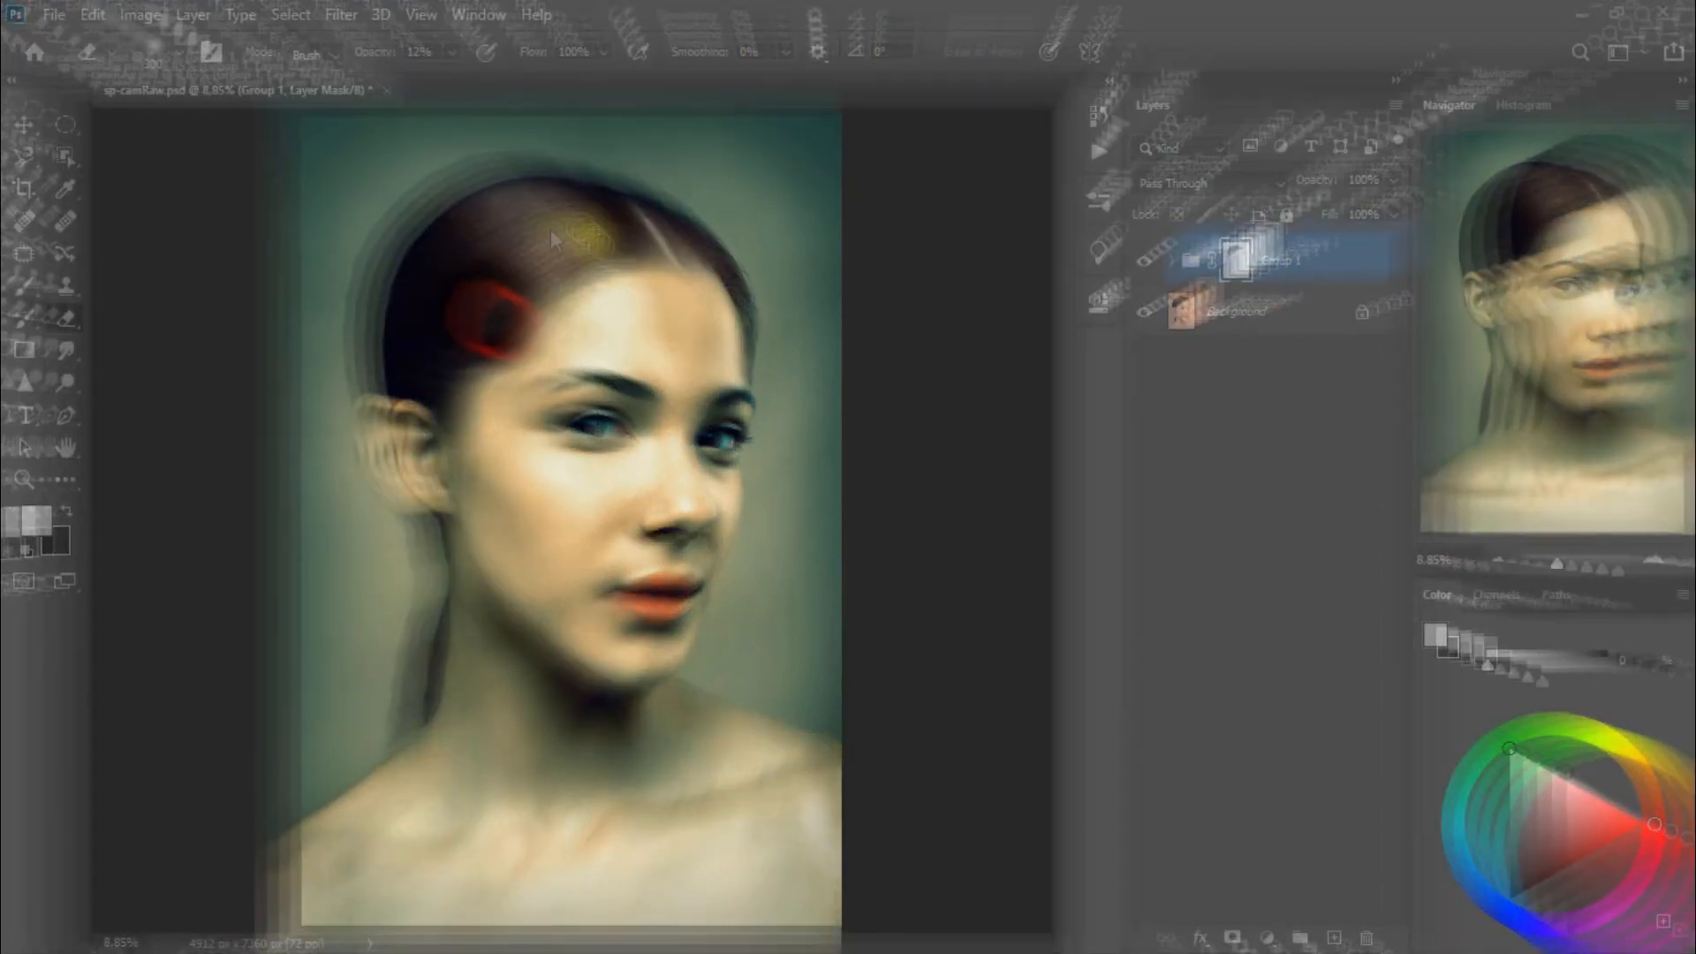
pyautogui.moveTo(510, 262); pyautogui.dragTo(460, 290)
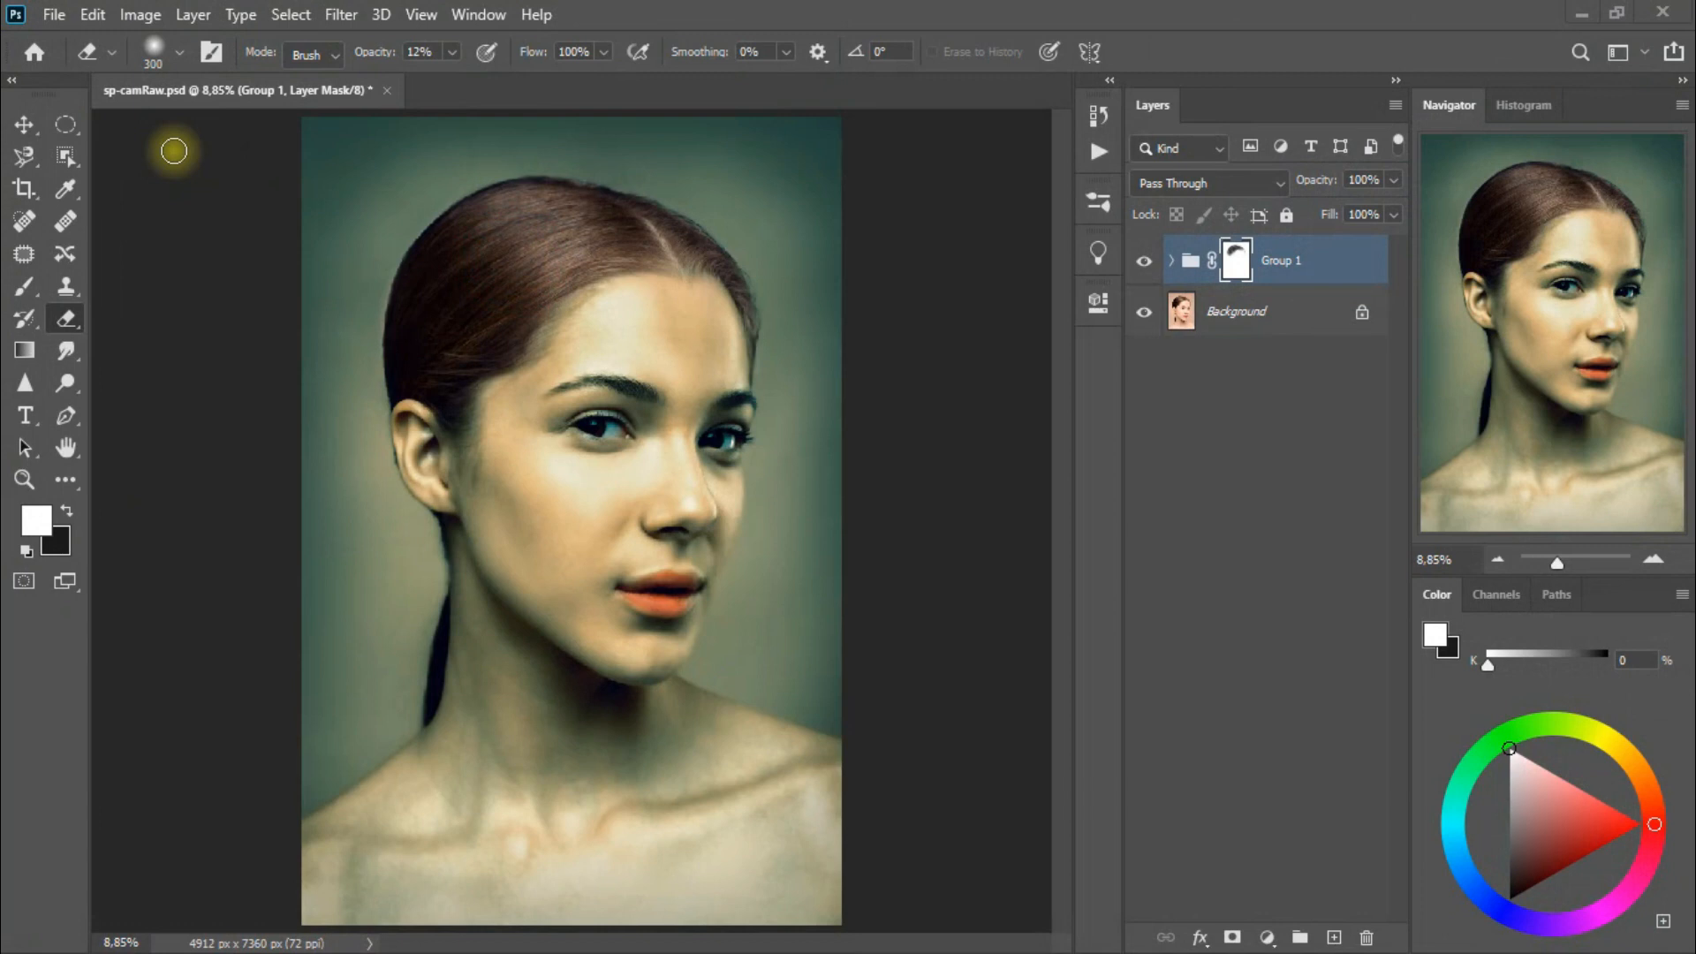
pyautogui.click(24, 124)
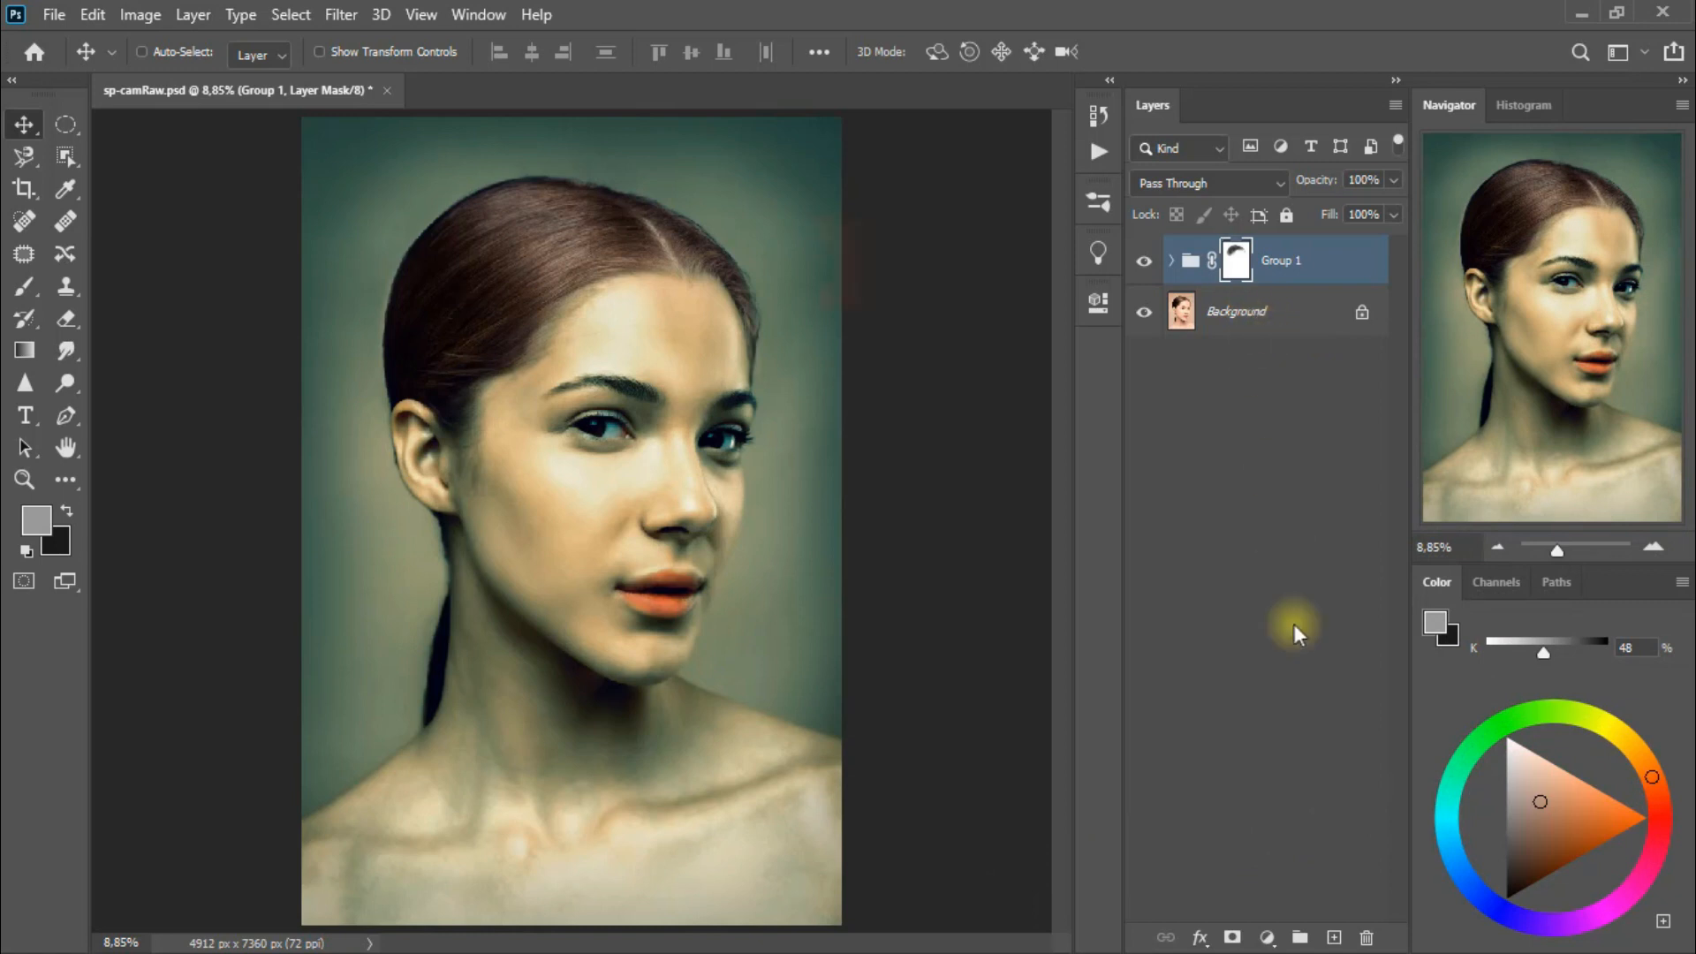
# Step: Create a new layer above Group 1 and set the foreground color to b8927b
pyautogui.click(1334, 938)
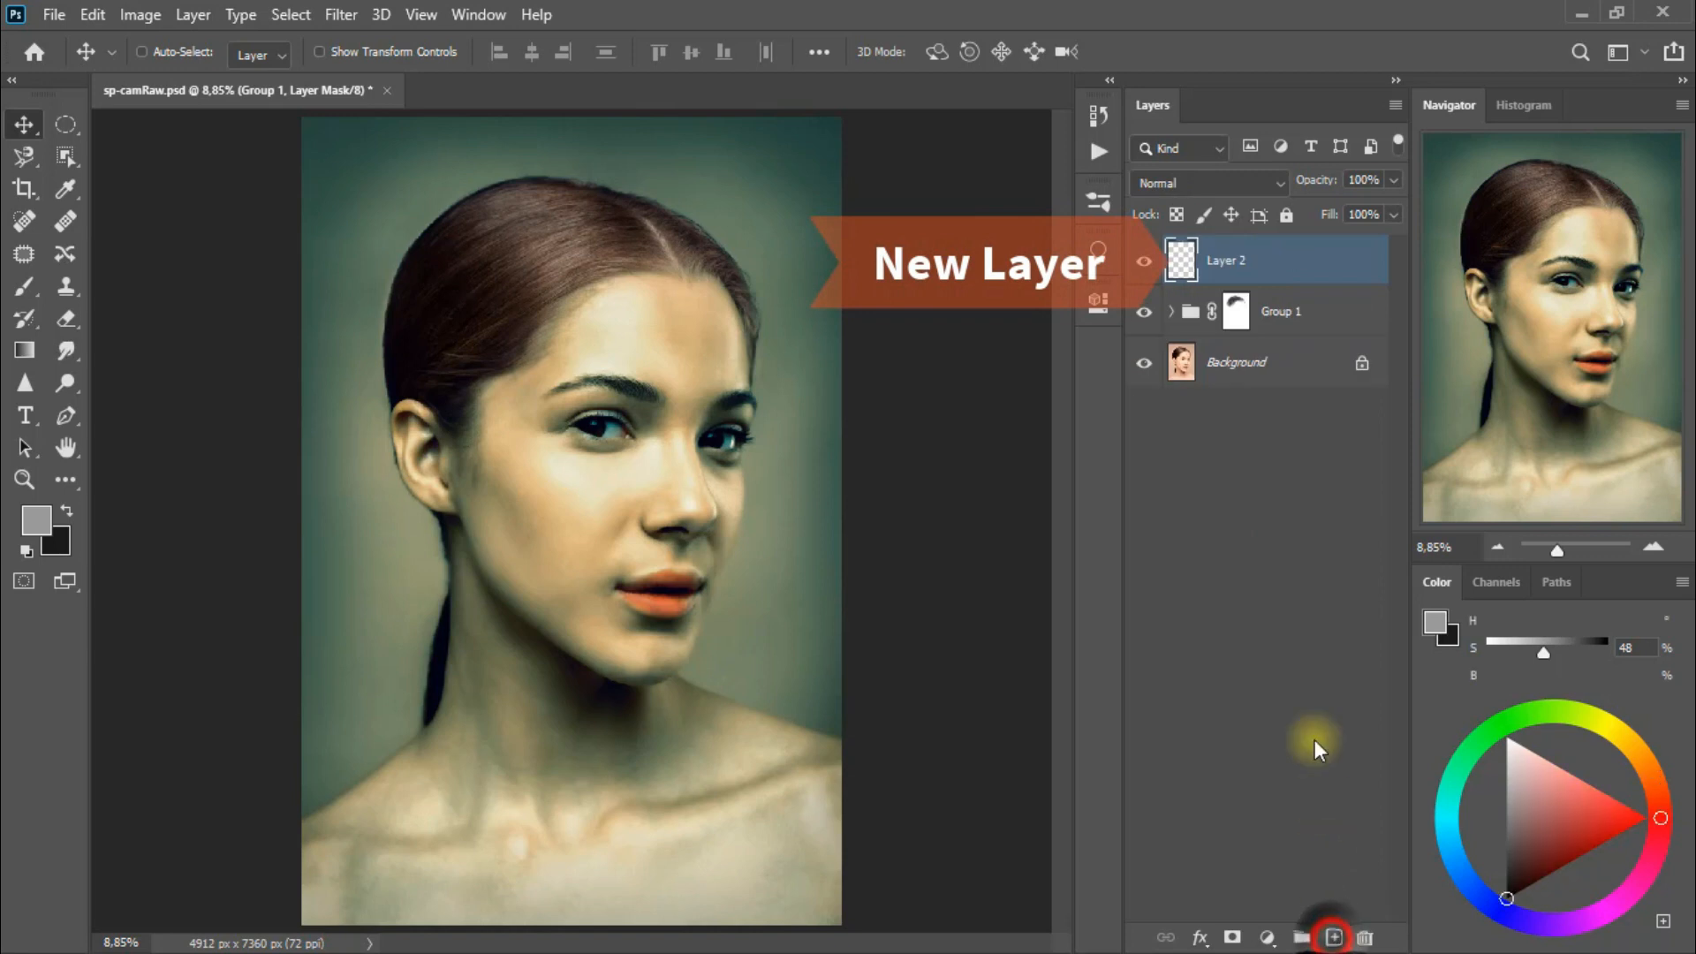
pyautogui.press('d')
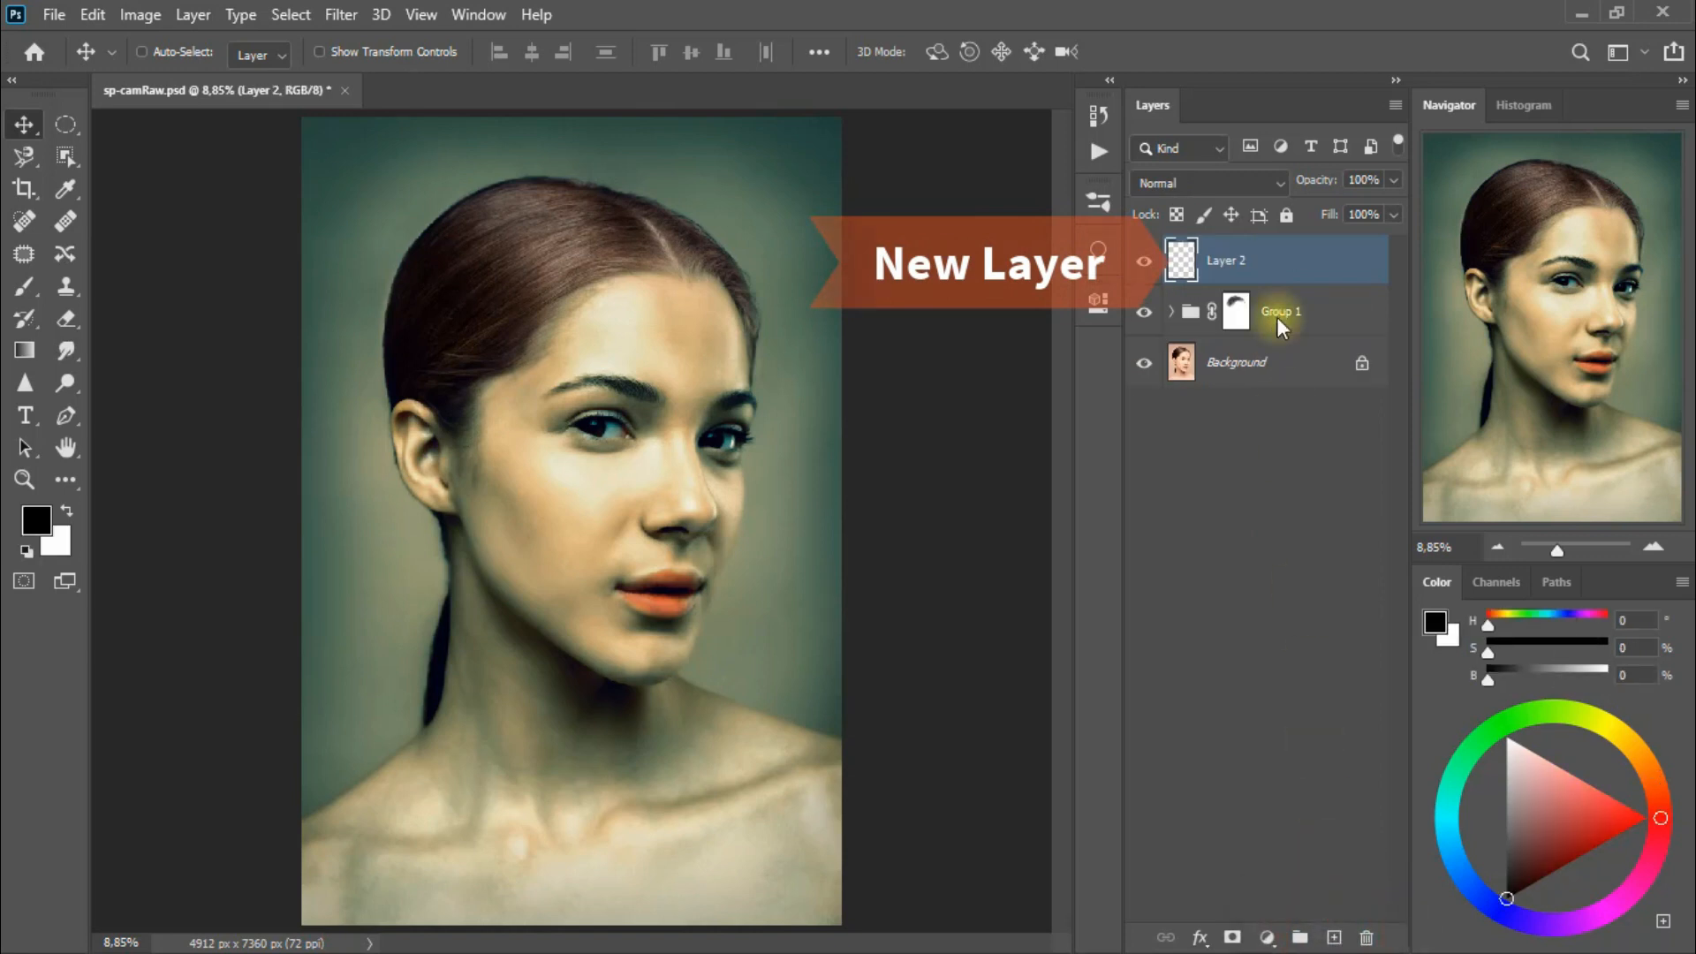
pyautogui.click(1437, 625)
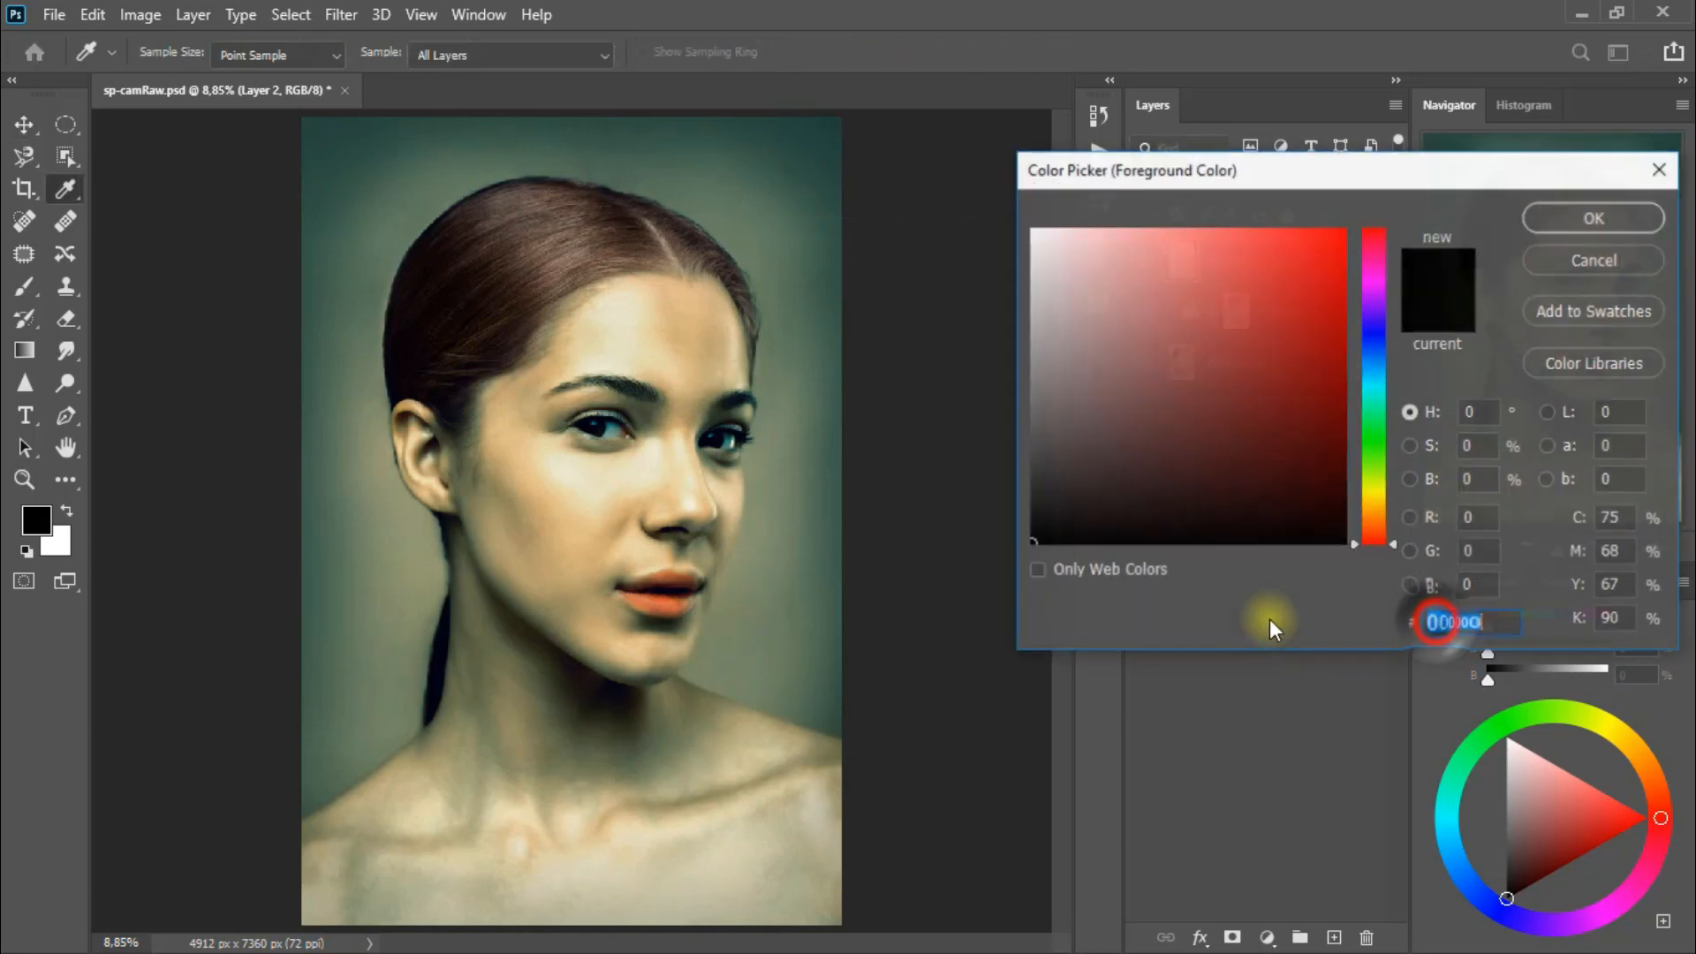
pyautogui.write('b8927b')
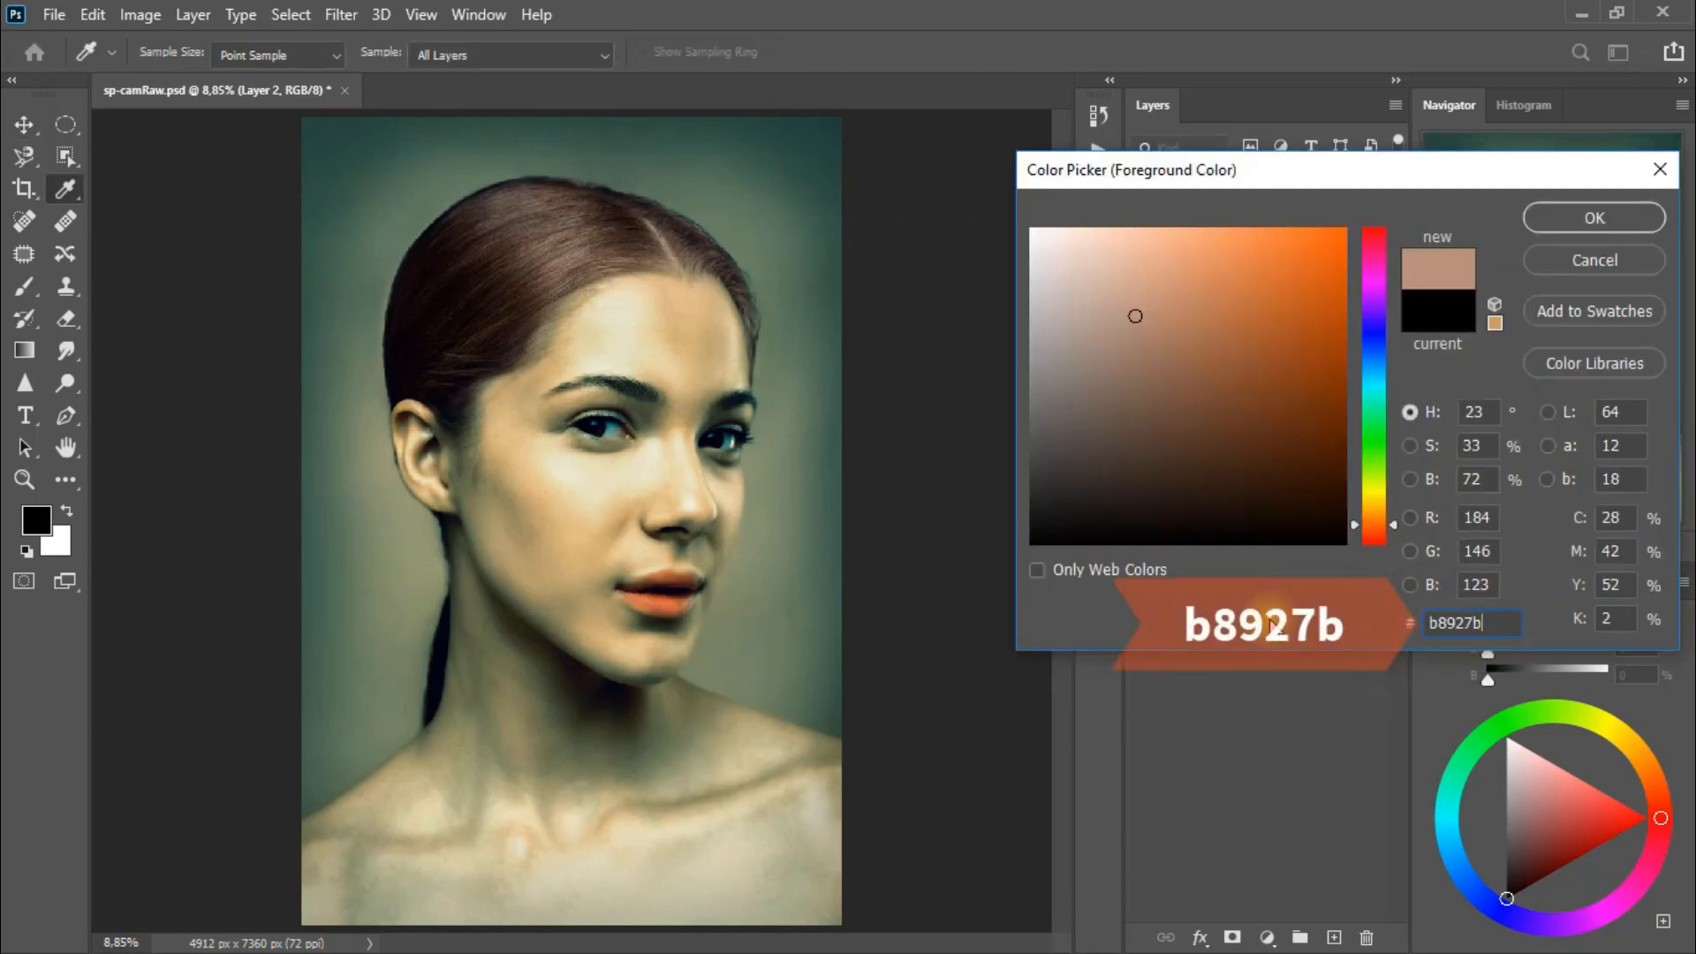
pyautogui.click(1630, 214)
pyautogui.press('v')
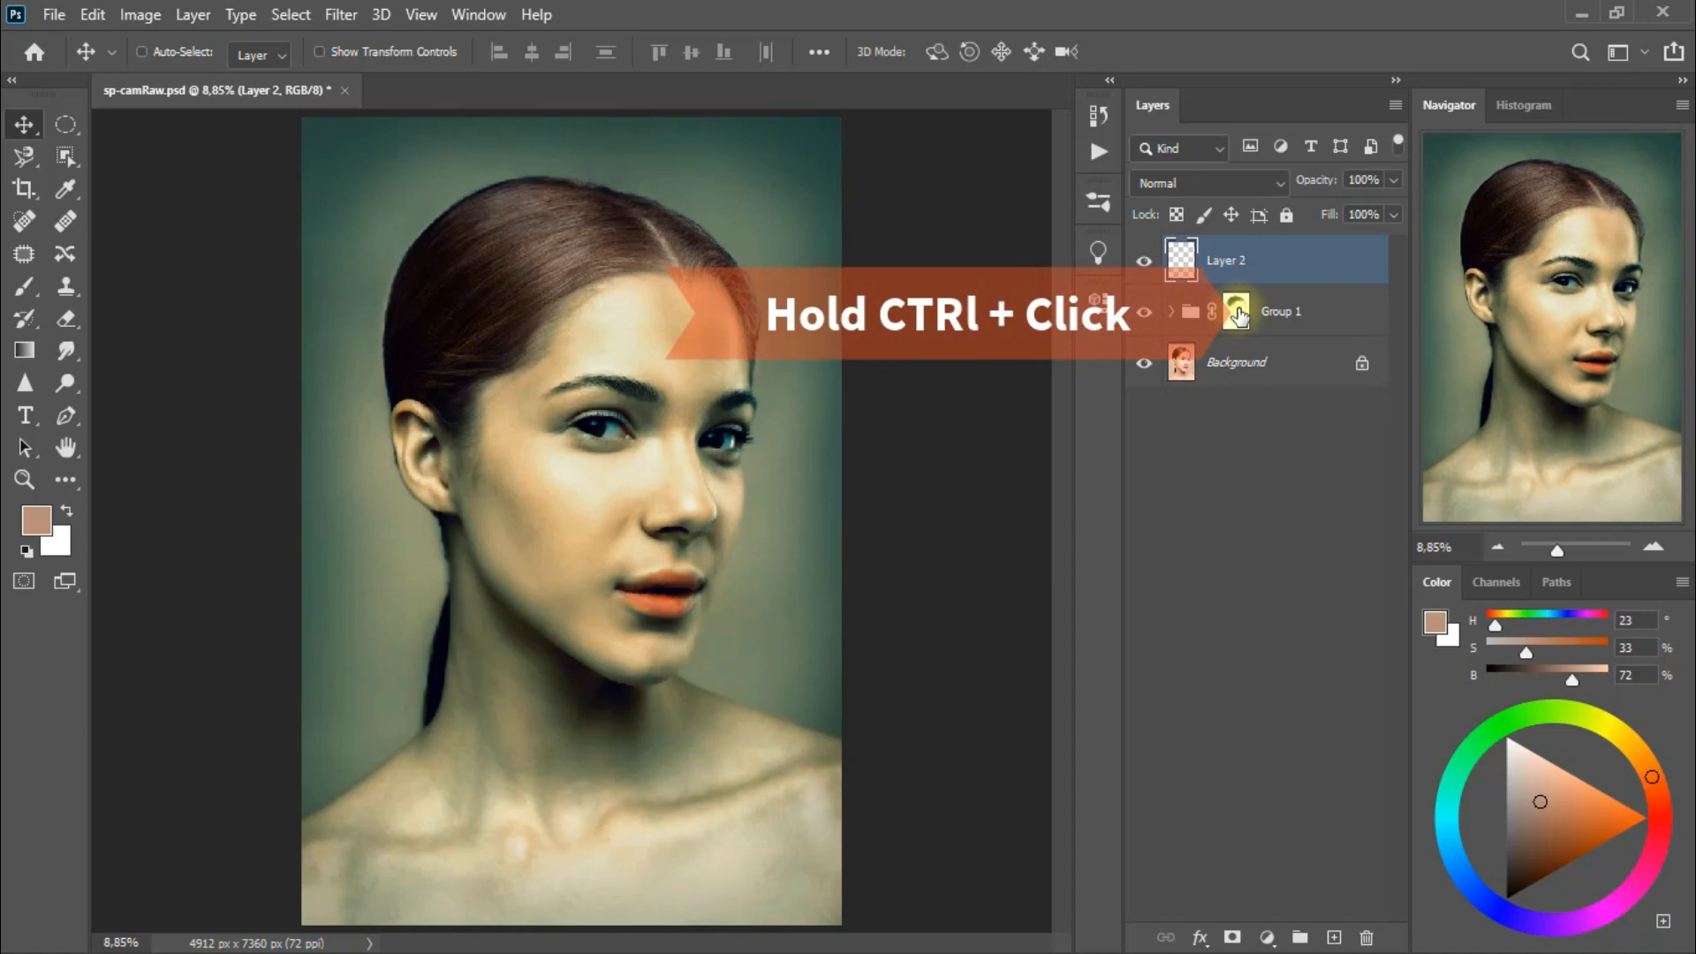
# Step: Load the Group 1 mask as a selection, invert it, and fill the hair area on Layer 2 with the foreground color
pyautogui.keyDown('ctrl'); pyautogui.click(1238, 315); pyautogui.keyUp('ctrl')
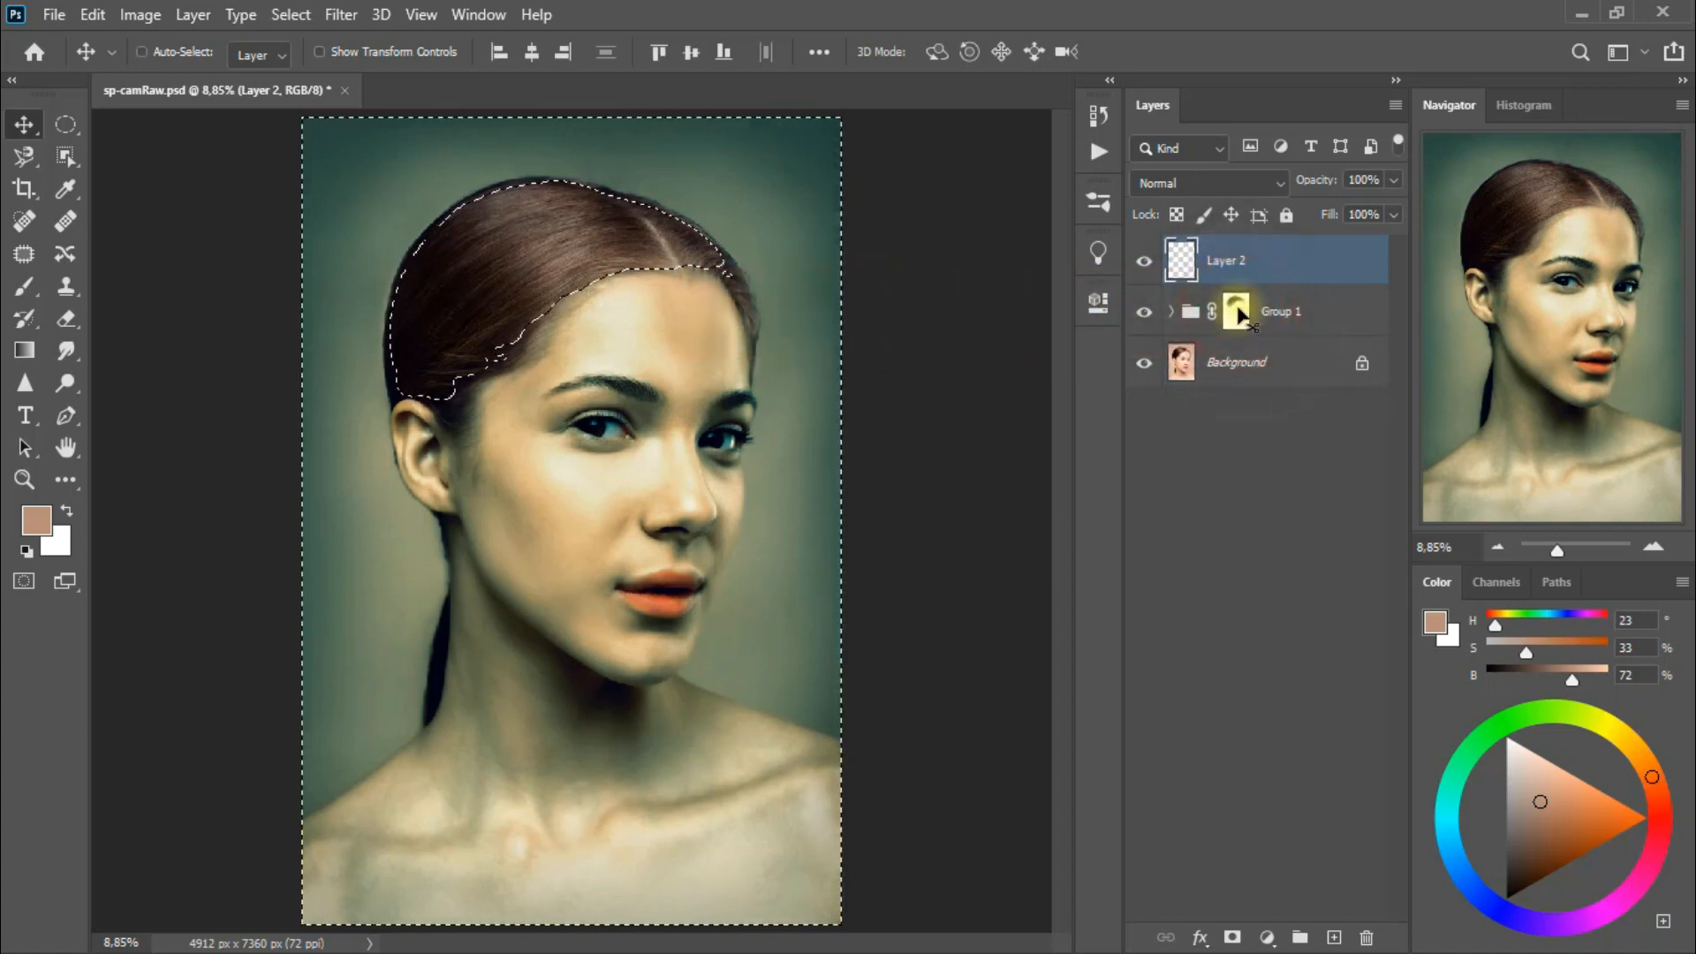
pyautogui.click(298, 16)
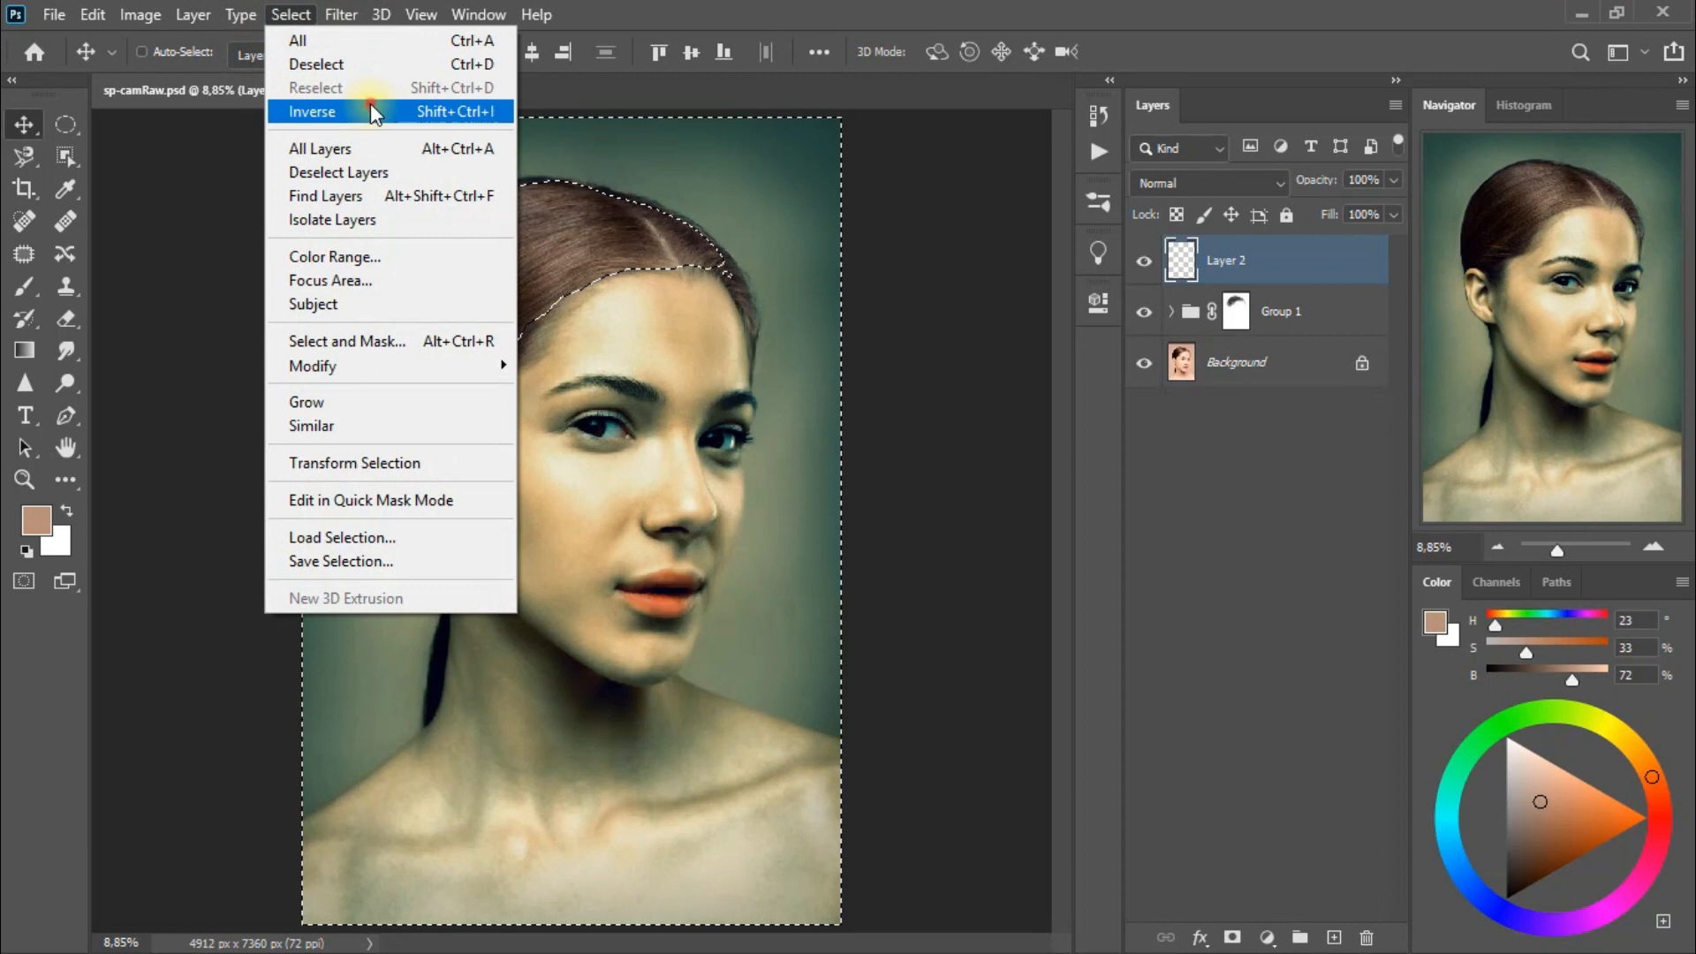
pyautogui.click(369, 112)
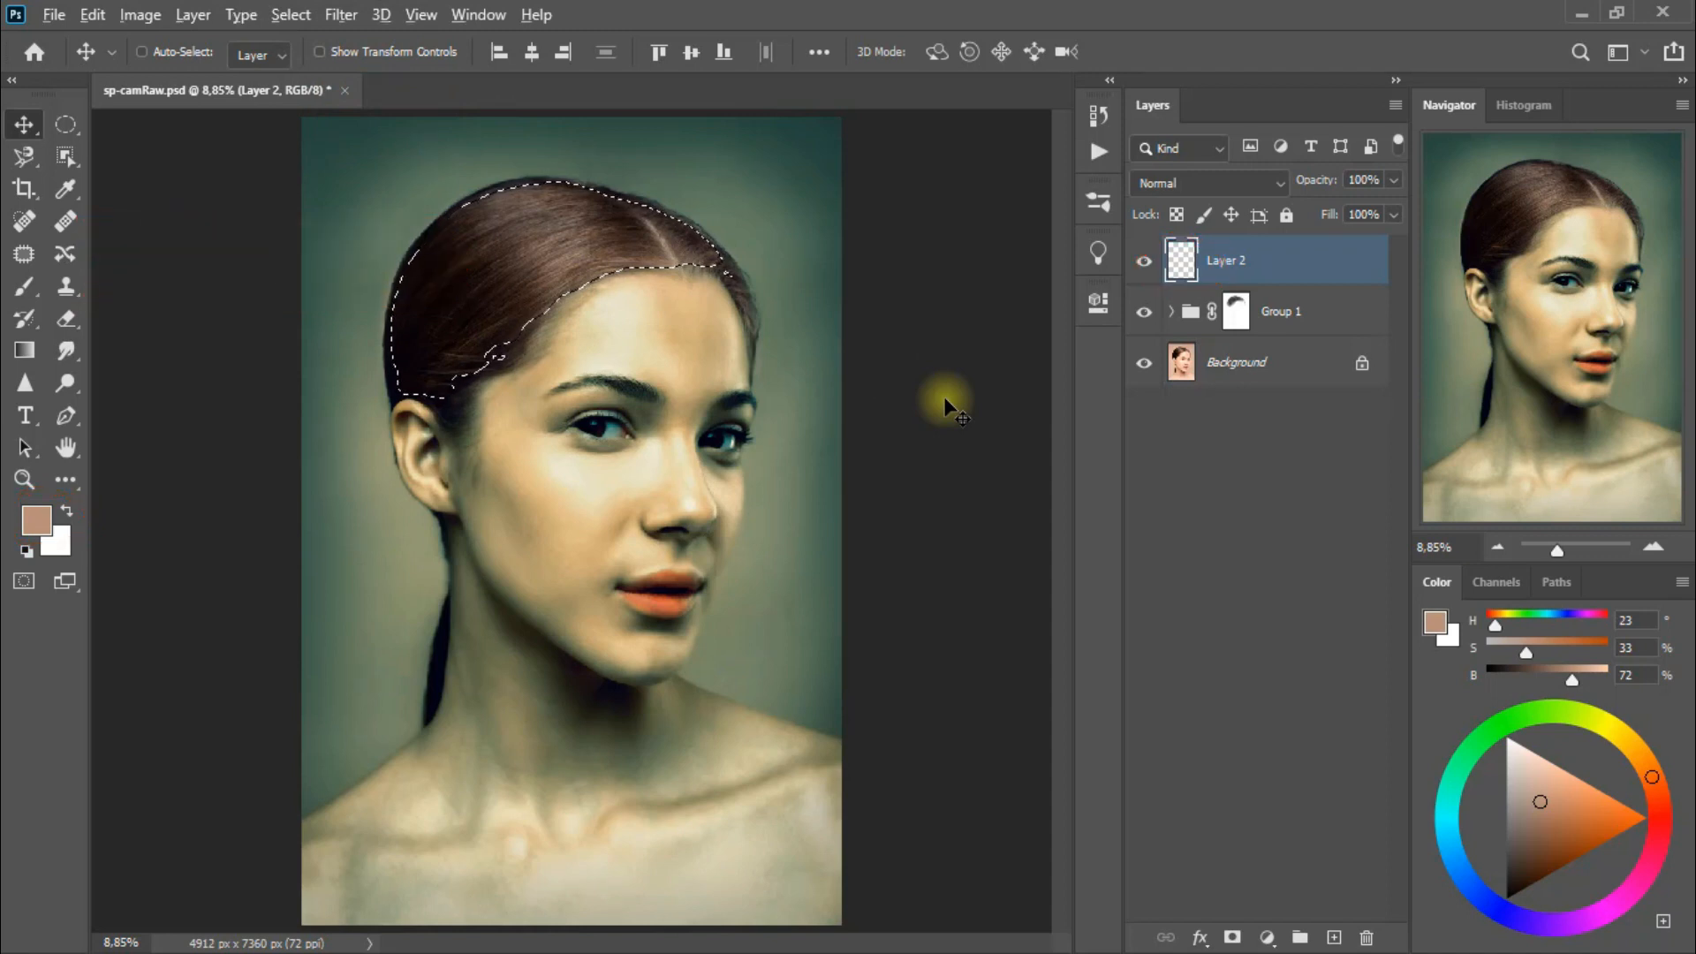
pyautogui.hotkey('alt', 'Delete')
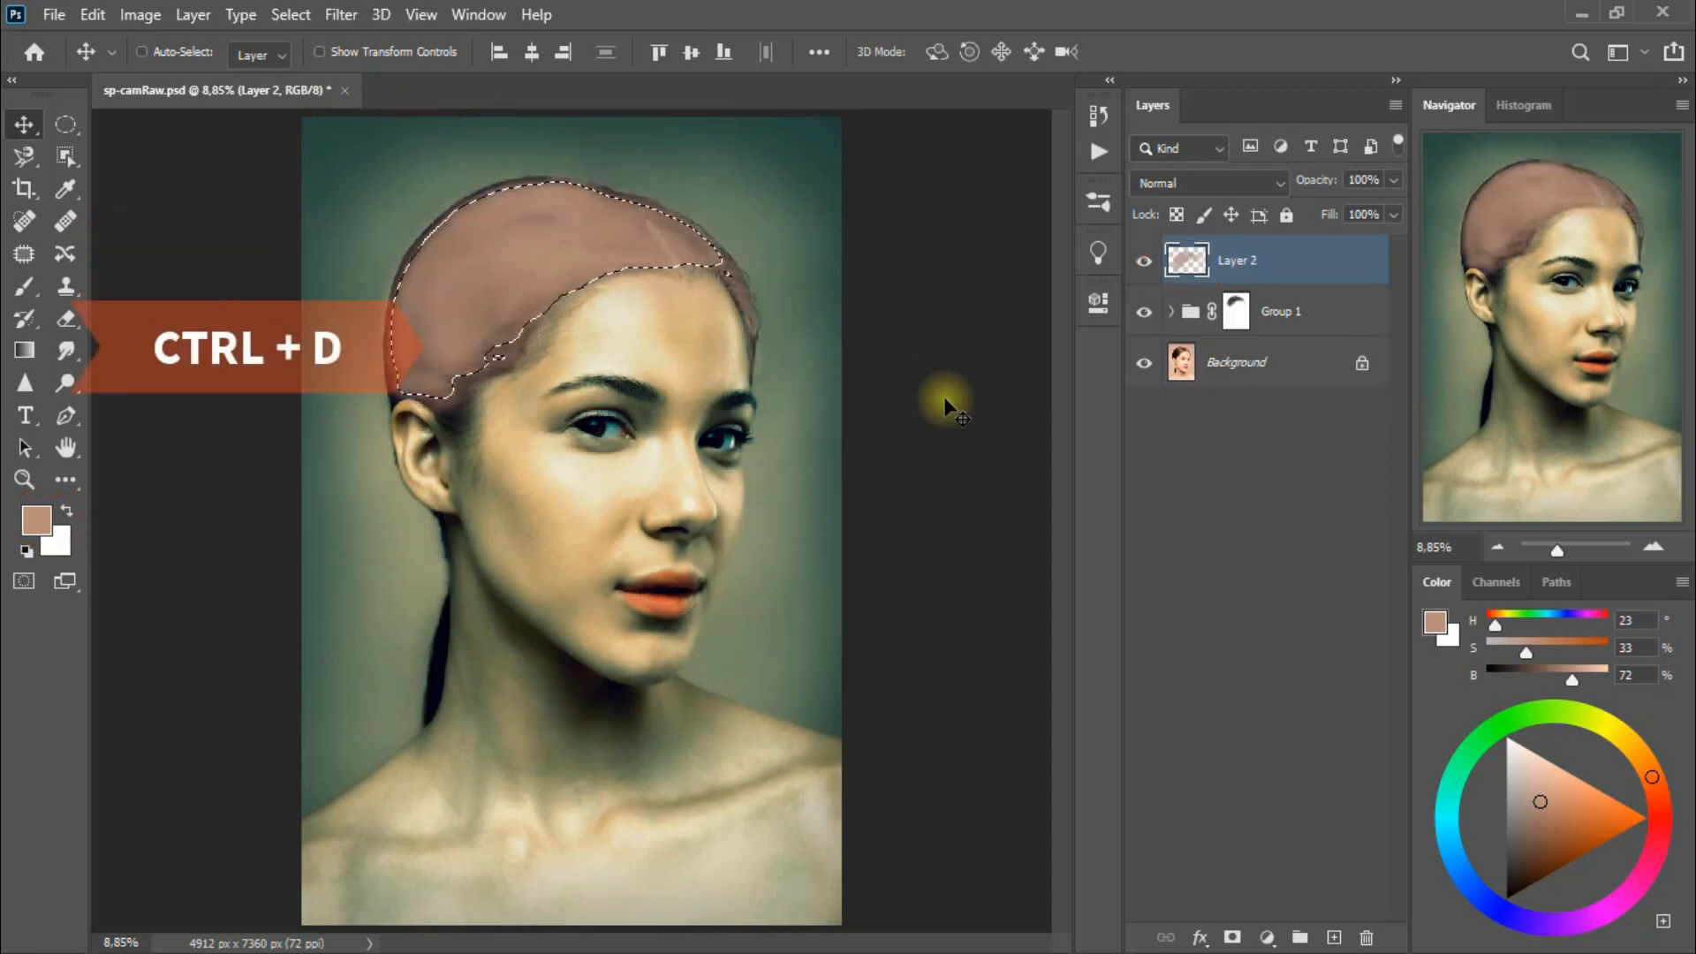
pyautogui.hotkey('ctrl', 'd')
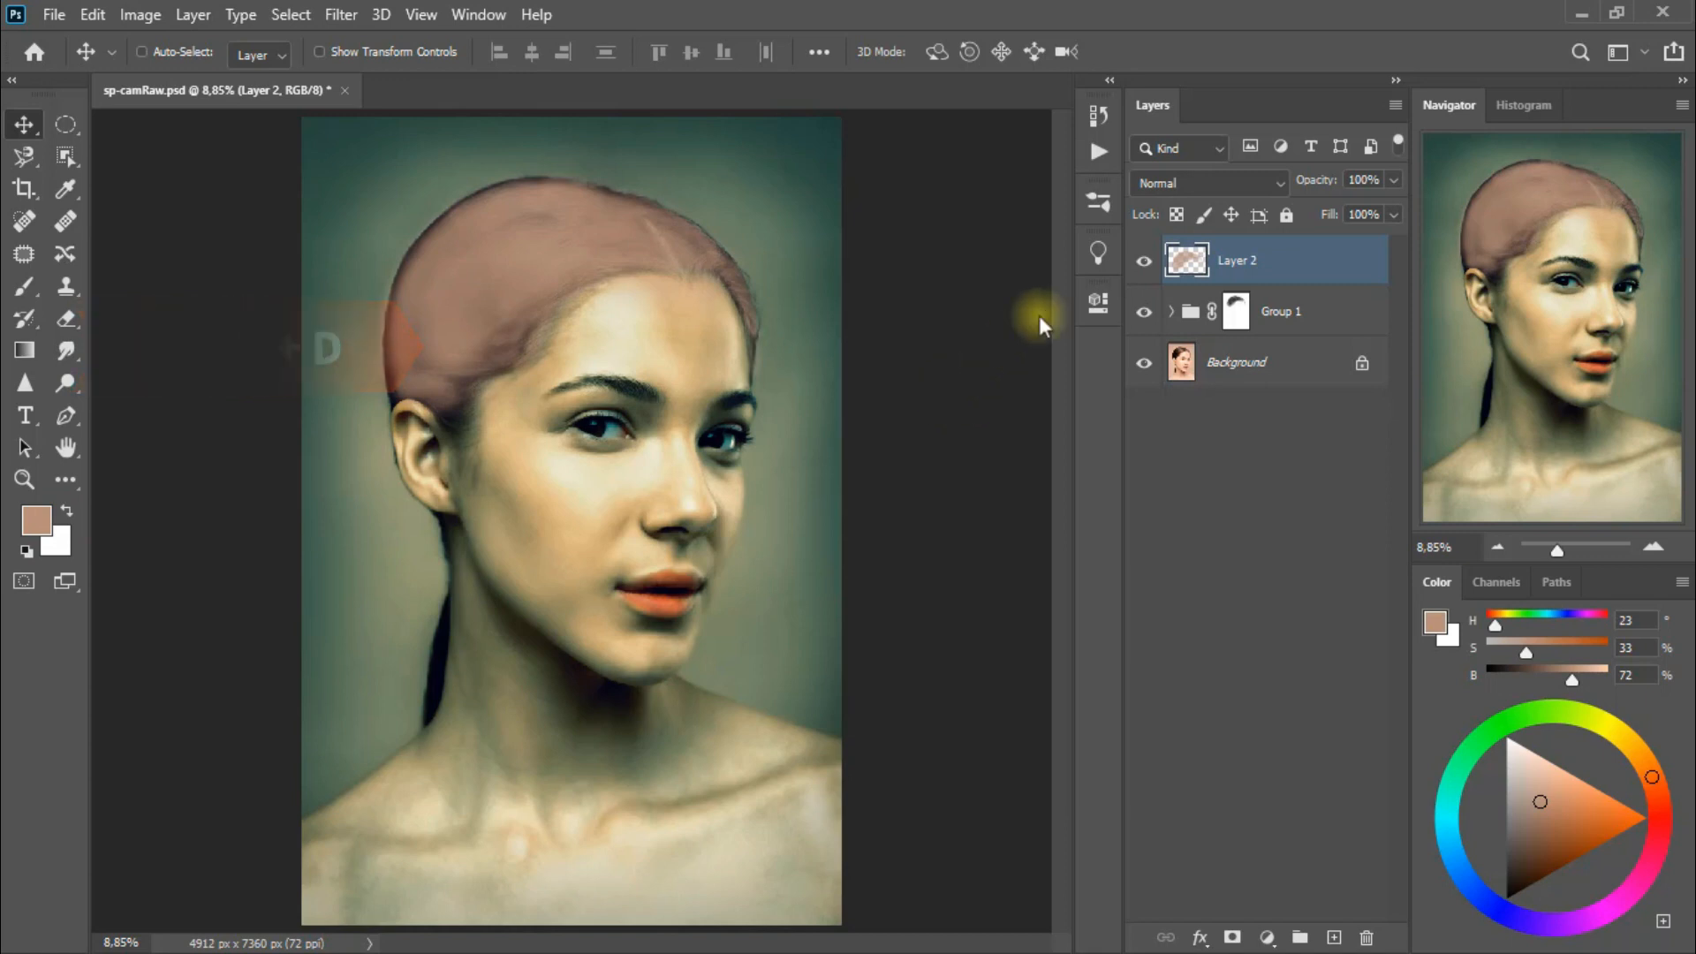
# Step: Set Layer 2's blend mode to Overlay and compare the hair color with and without the layer
pyautogui.click(1196, 183)
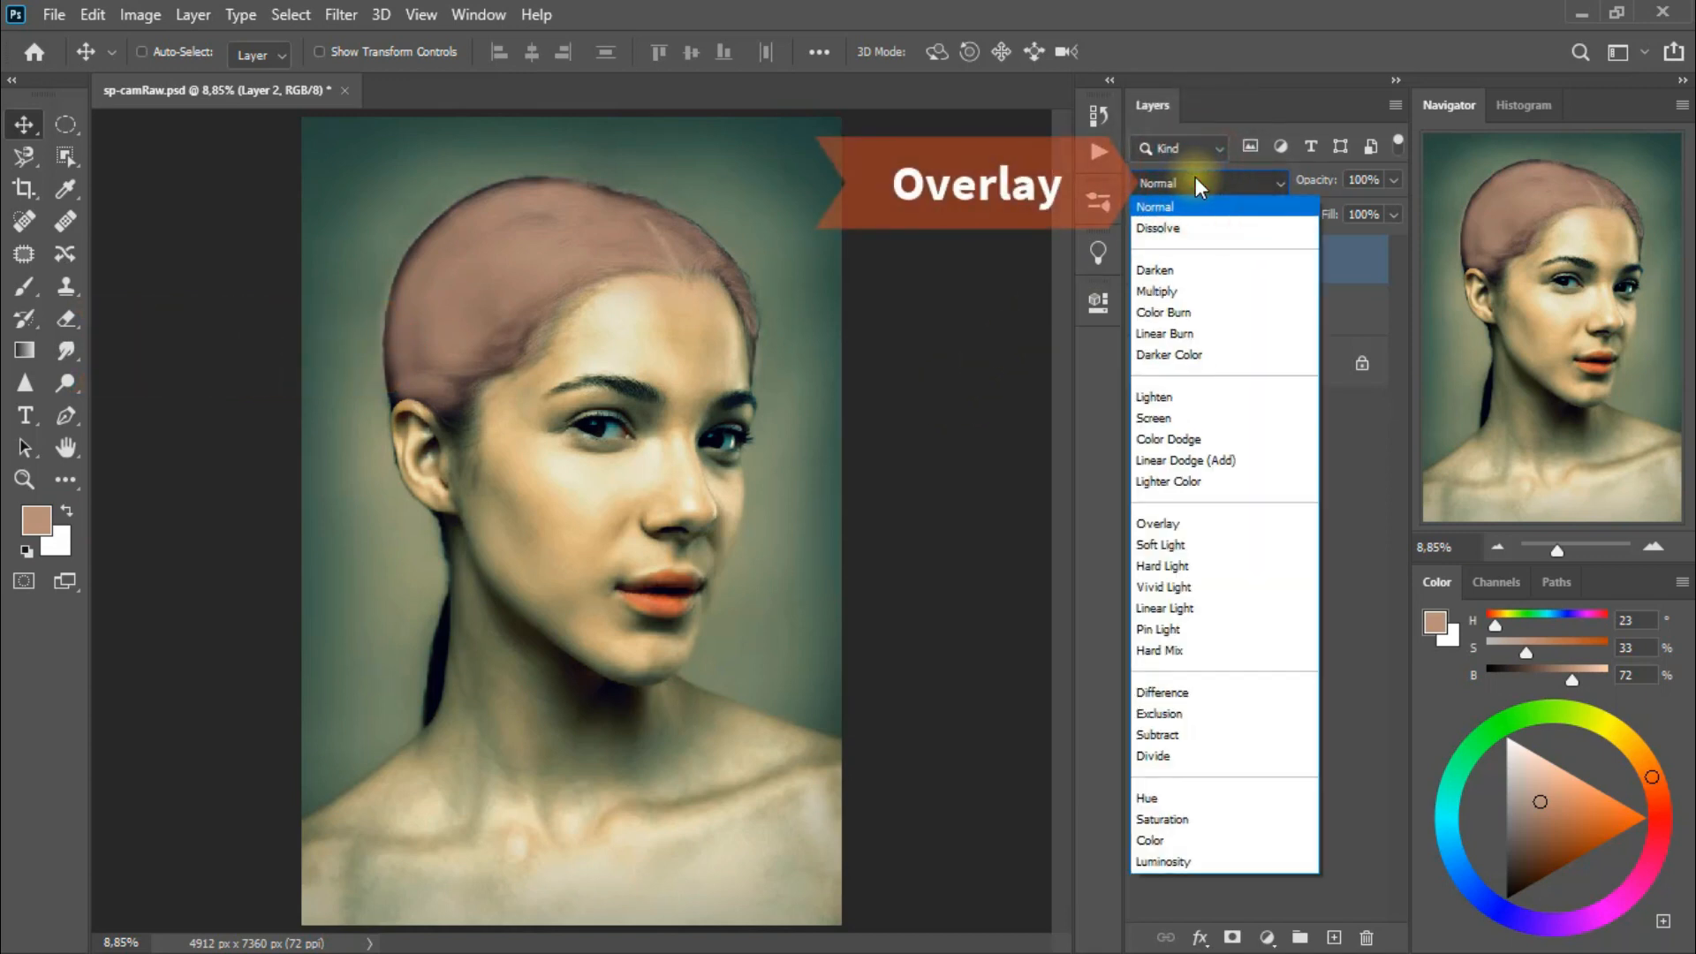
pyautogui.click(1217, 523)
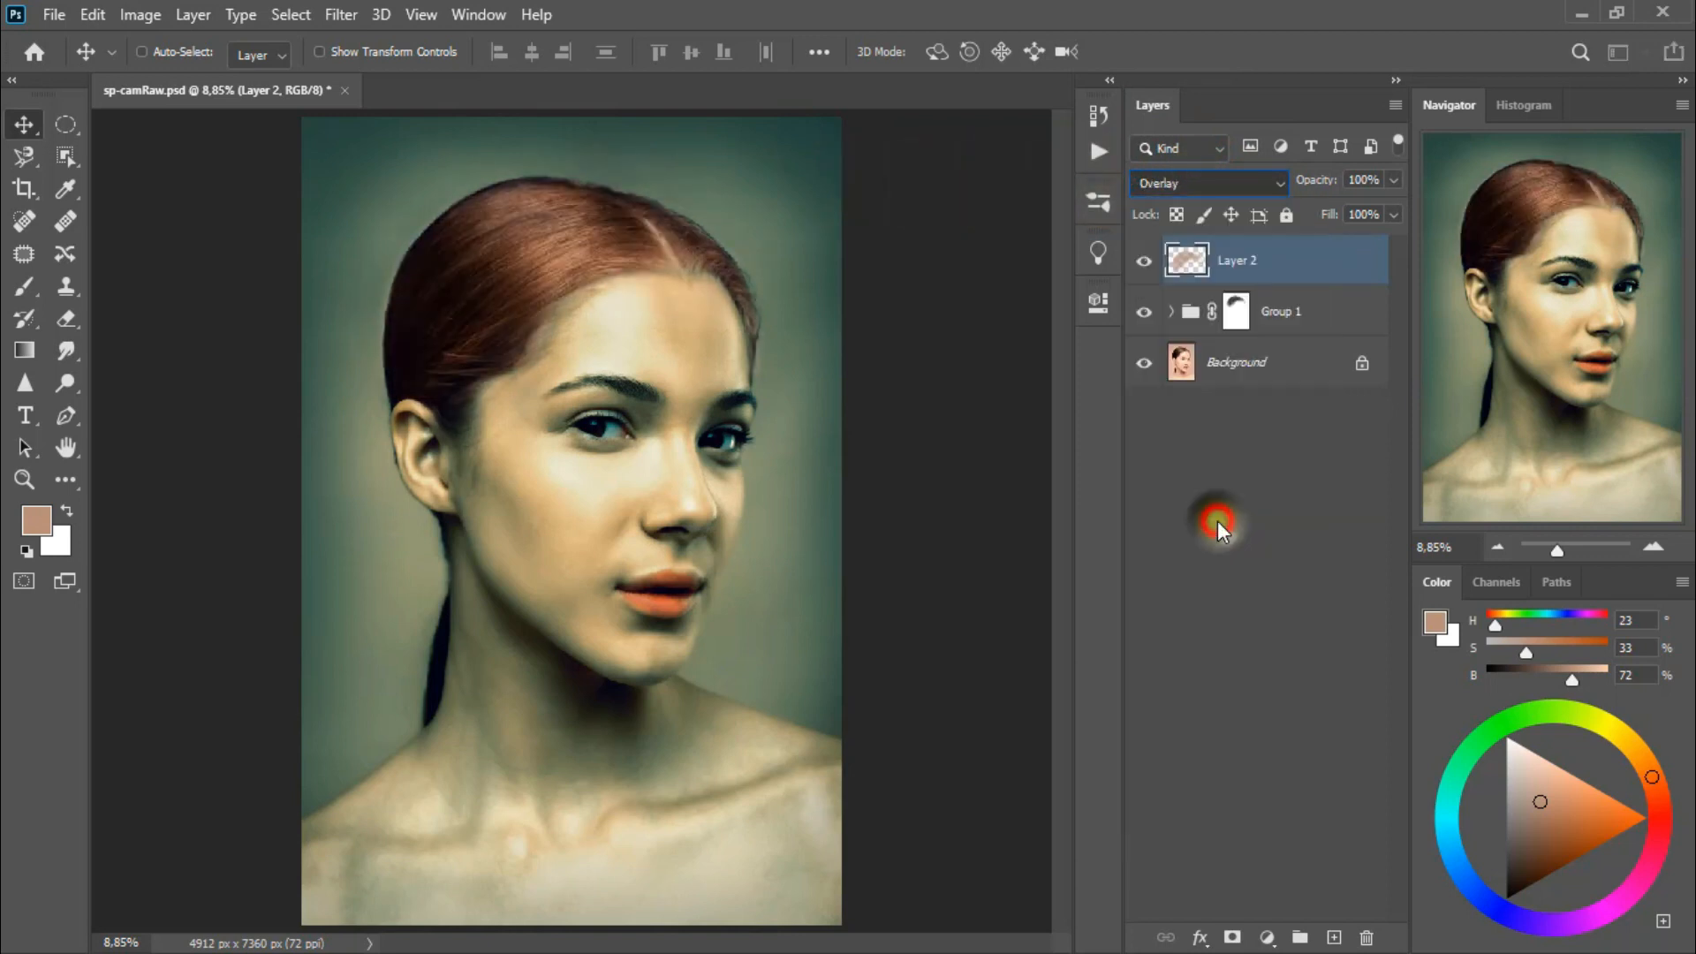
pyautogui.click(1143, 268)
pyautogui.click(1144, 268)
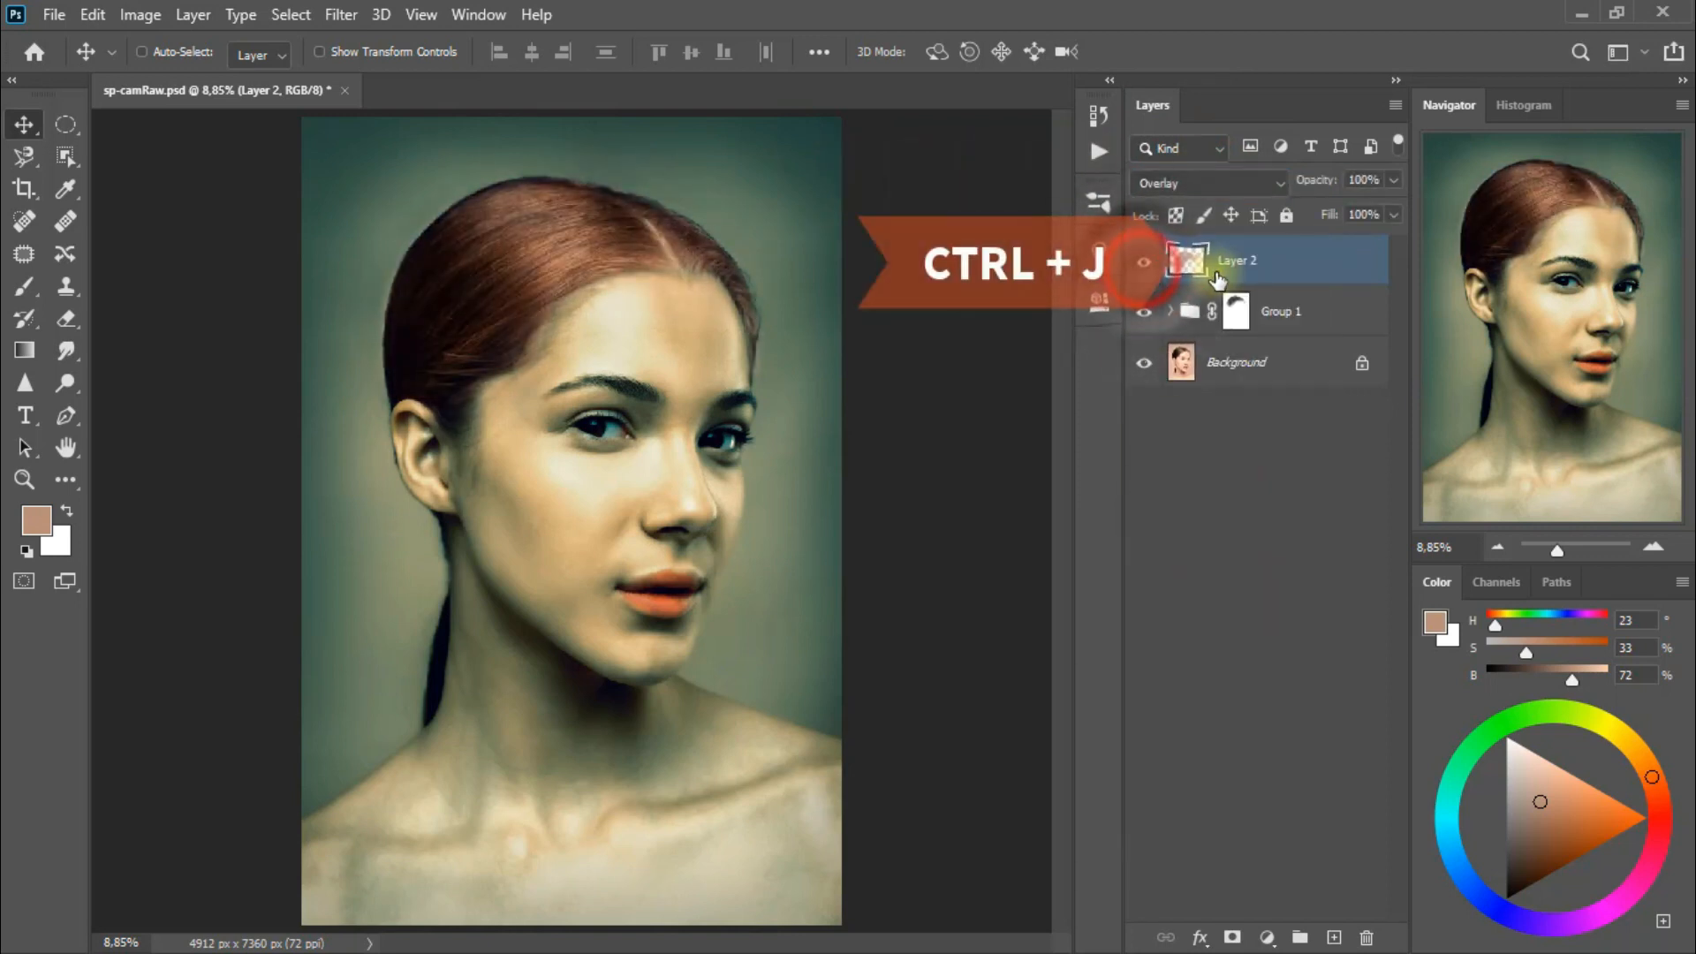
# Step: Duplicate Layer 2 and set the copy to Vivid Light at 41% opacity, comparing the hair with and without it
pyautogui.hotkey('ctrl', 'j')
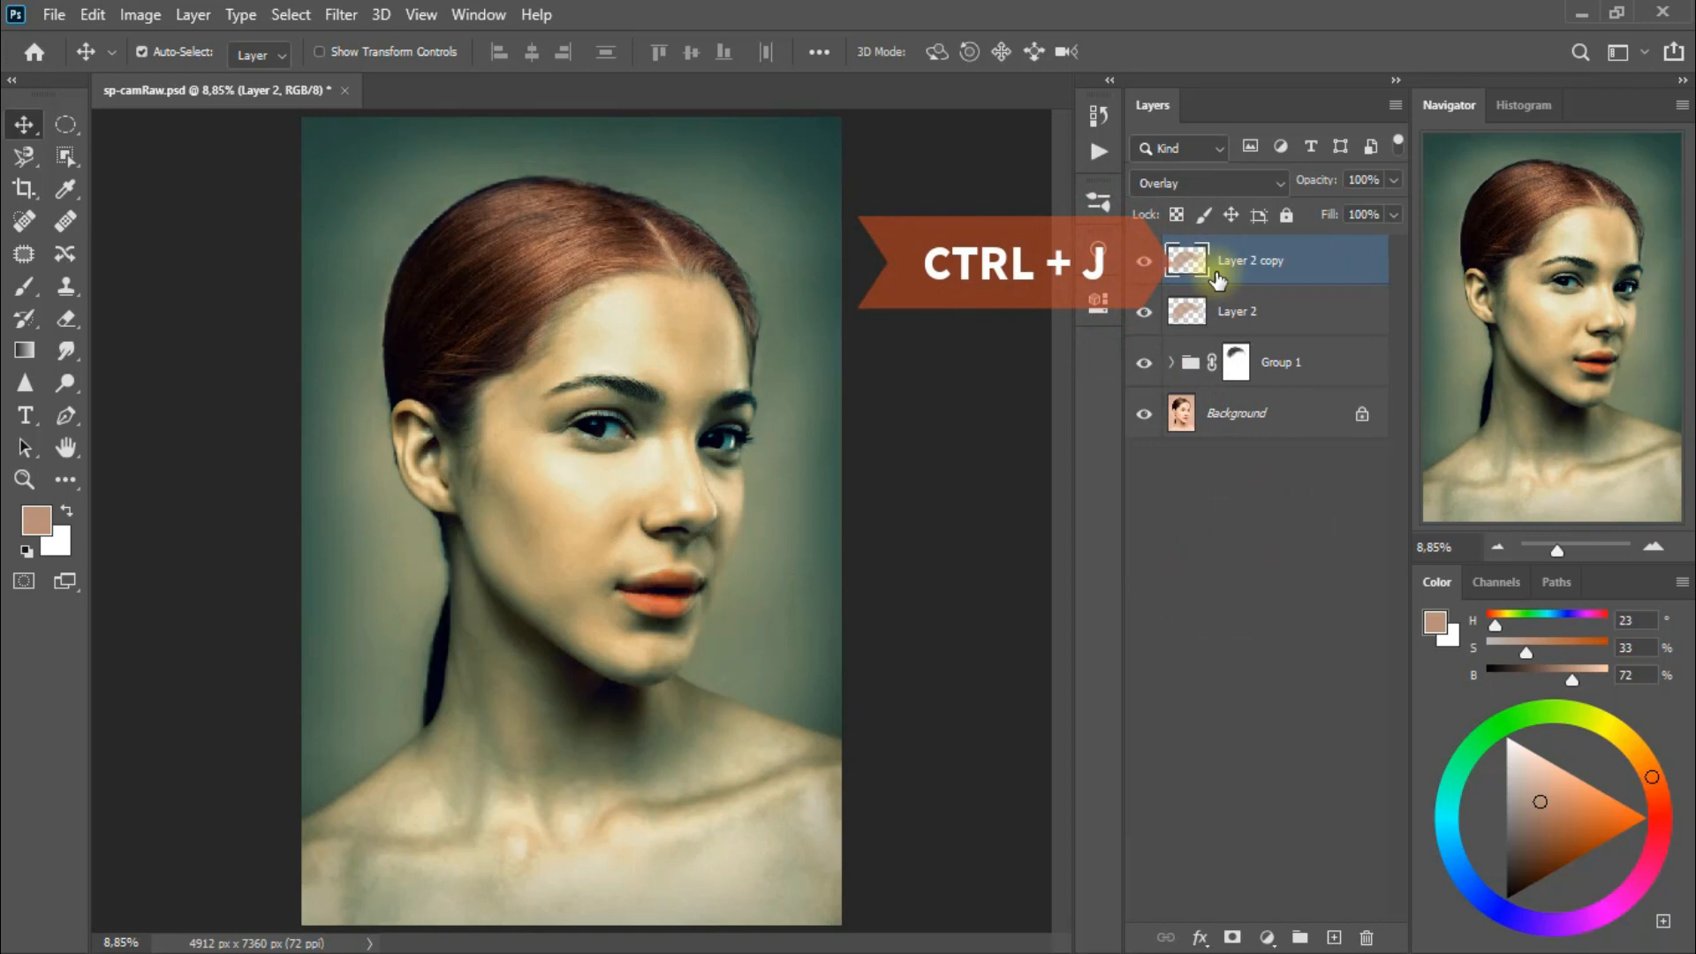
pyautogui.click(1196, 183)
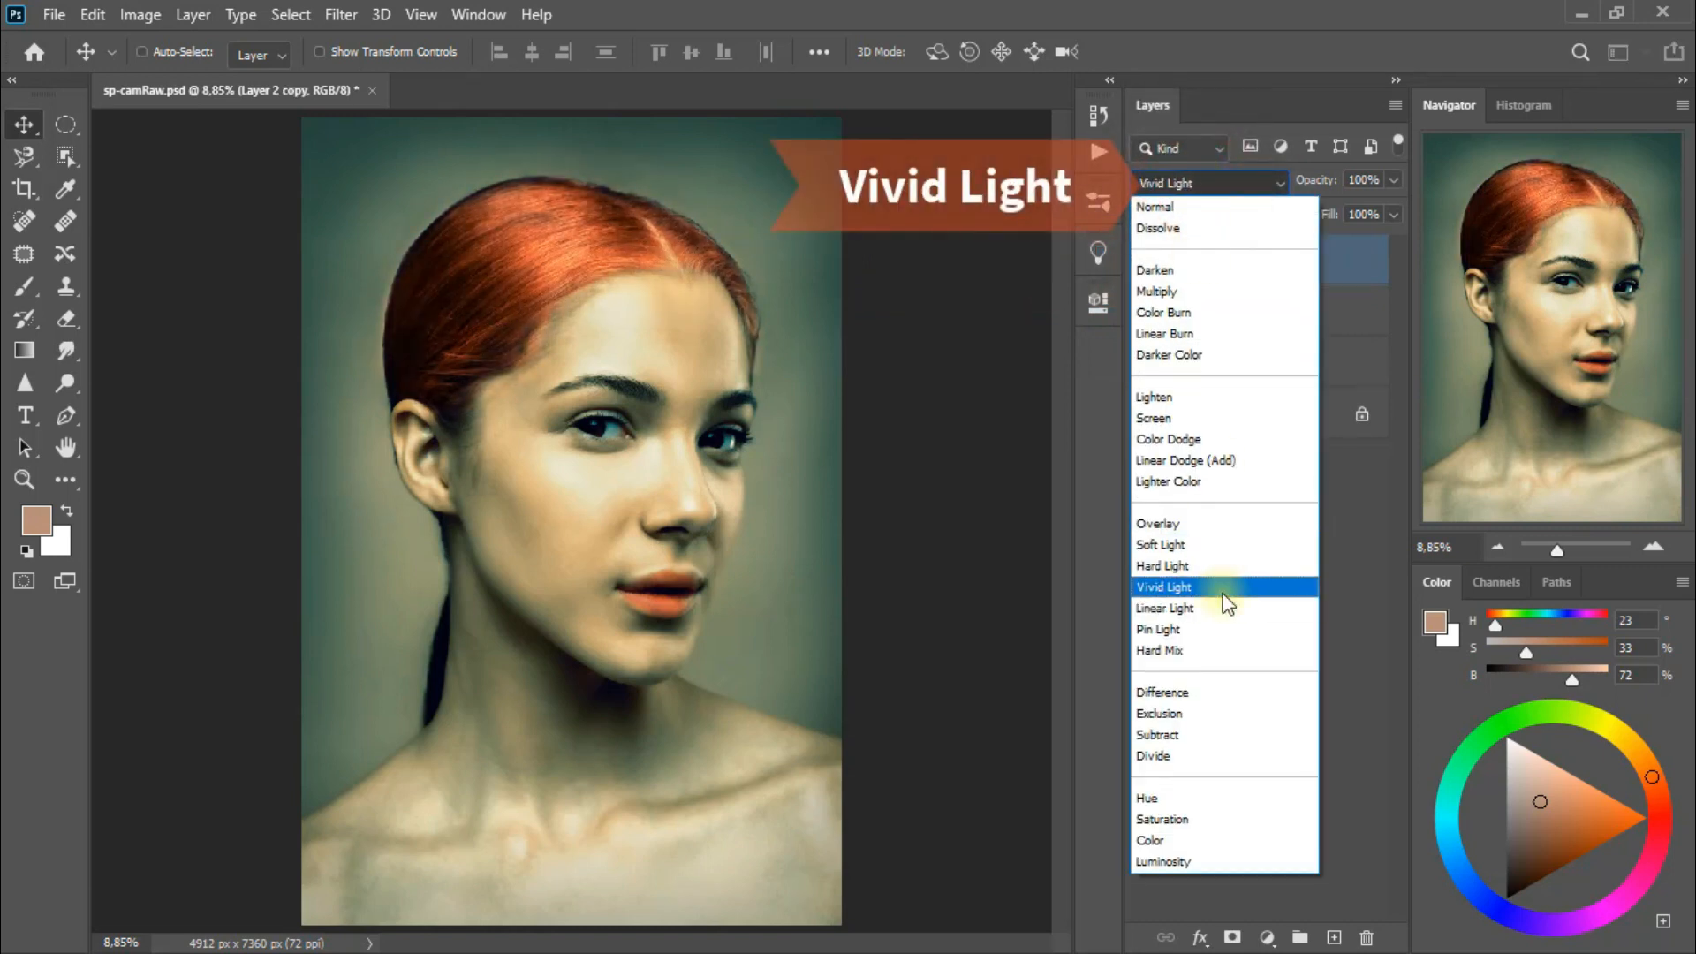
pyautogui.click(1394, 181)
pyautogui.moveTo(1391, 209); pyautogui.dragTo(1334, 212)
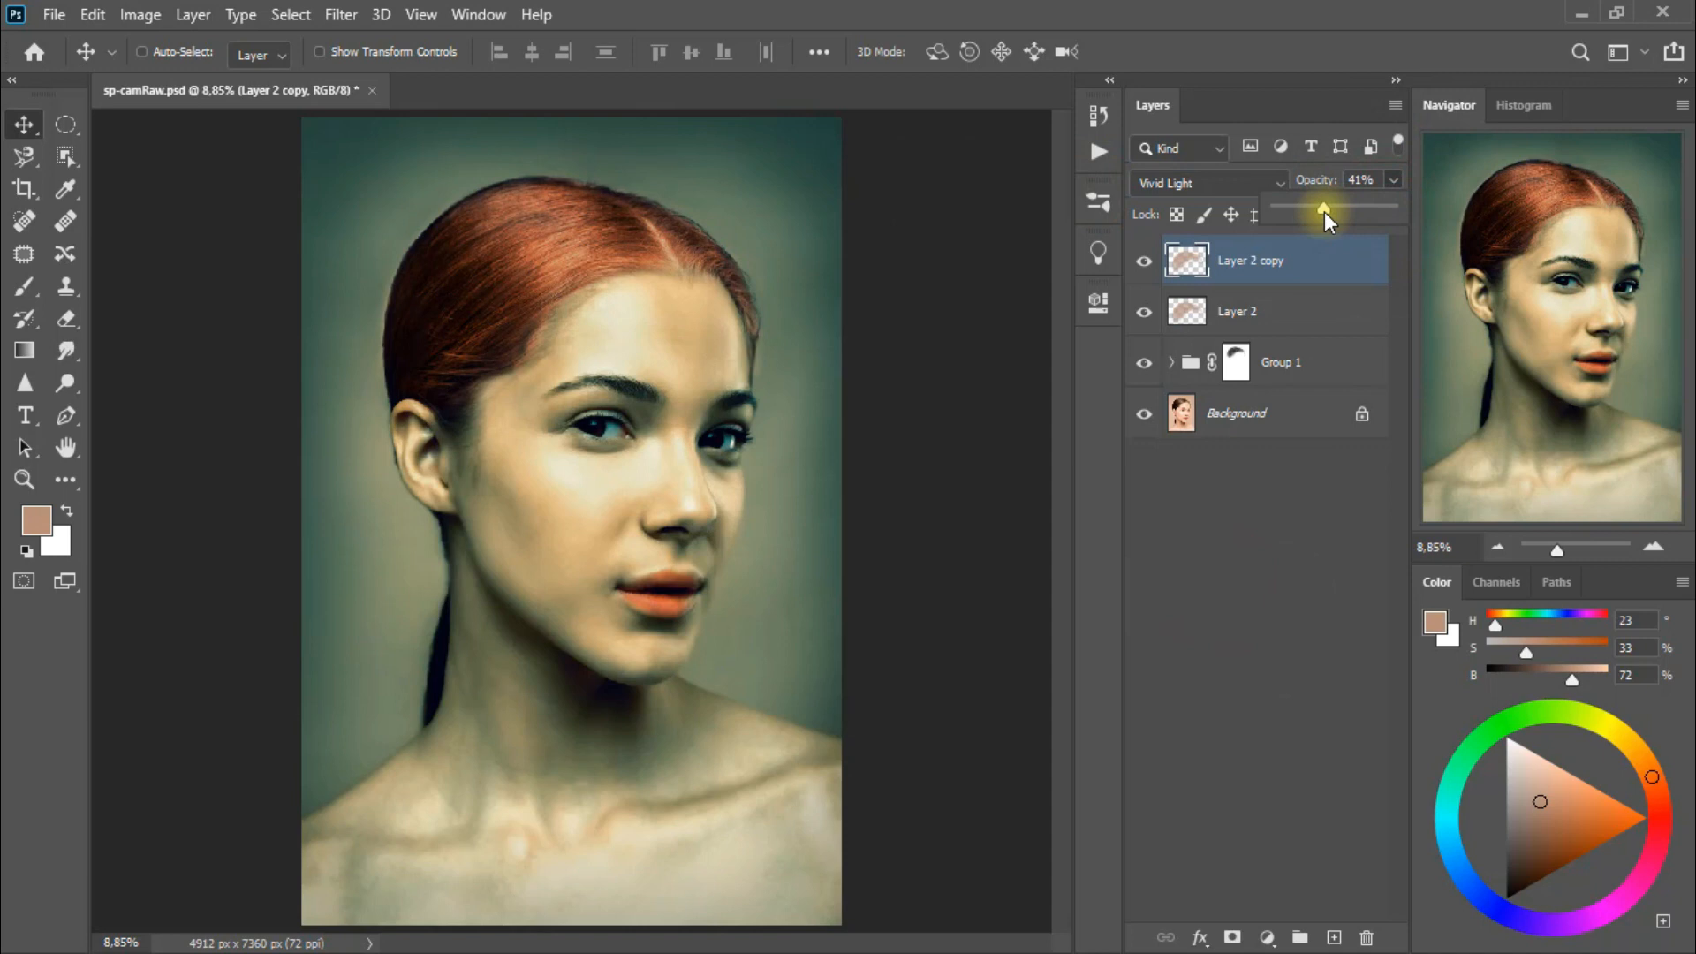
pyautogui.click(1141, 263)
pyautogui.click(1140, 263)
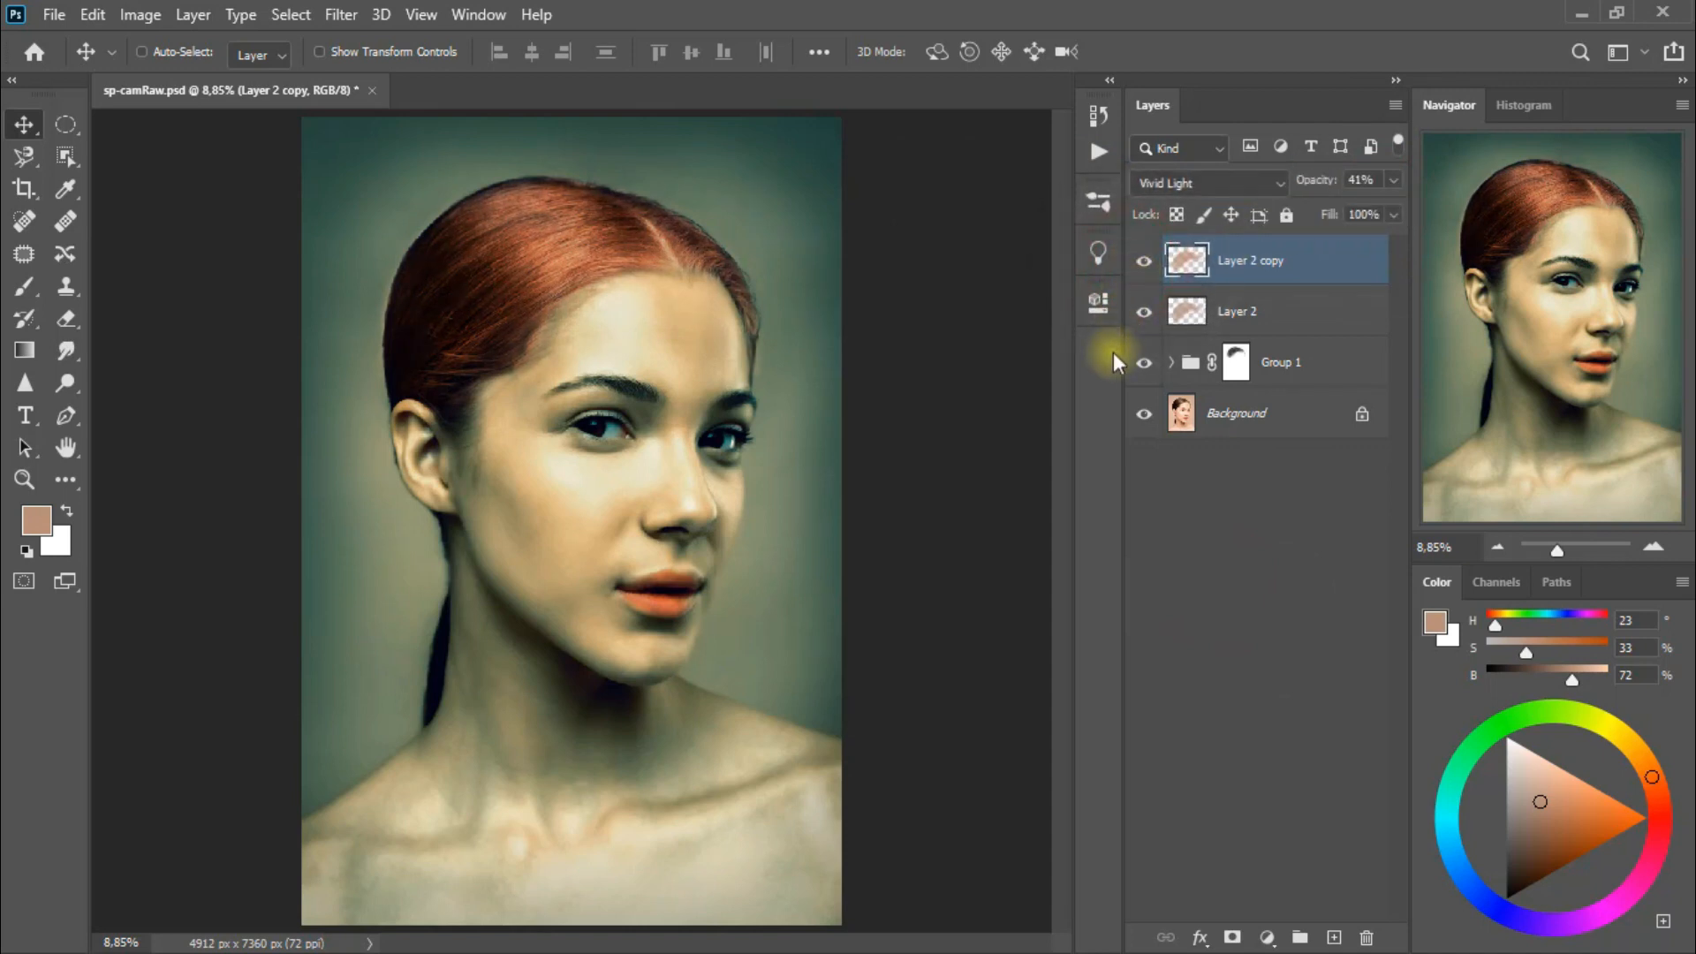